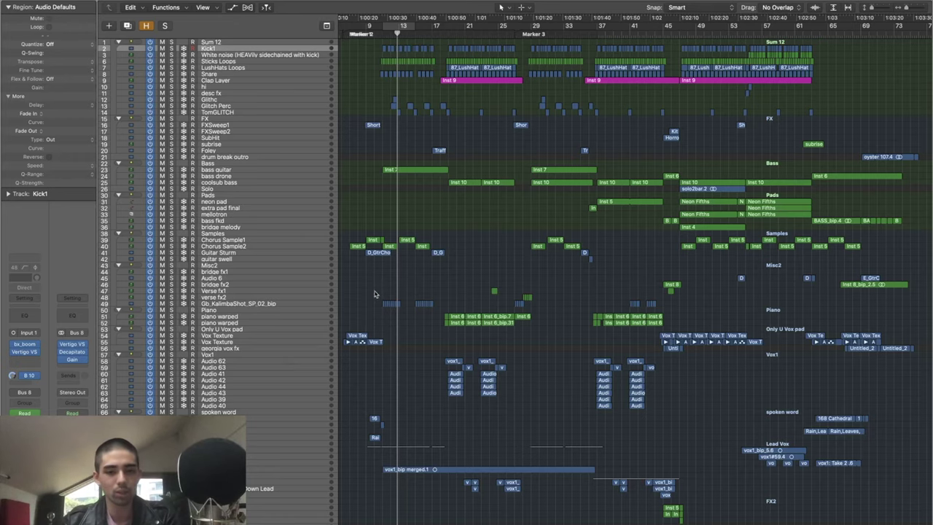
# Step: Set the cycle range over bars 7 to 11 and play the intro
pyautogui.keyDown('alt'); pyautogui.scroll(6, 374, 293); pyautogui.keyUp('alt')
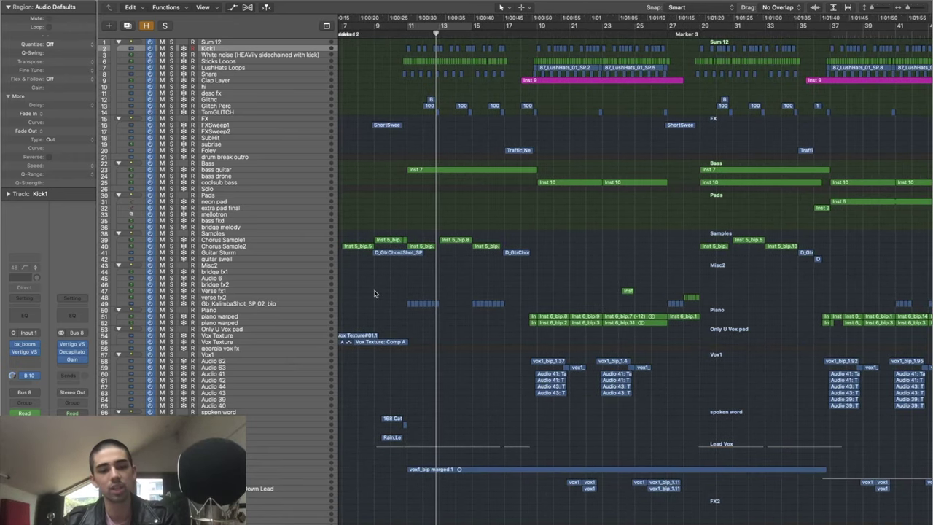
pyautogui.hscroll(-2, 373, 293)
pyautogui.moveTo(371, 28); pyautogui.dragTo(432, 54)
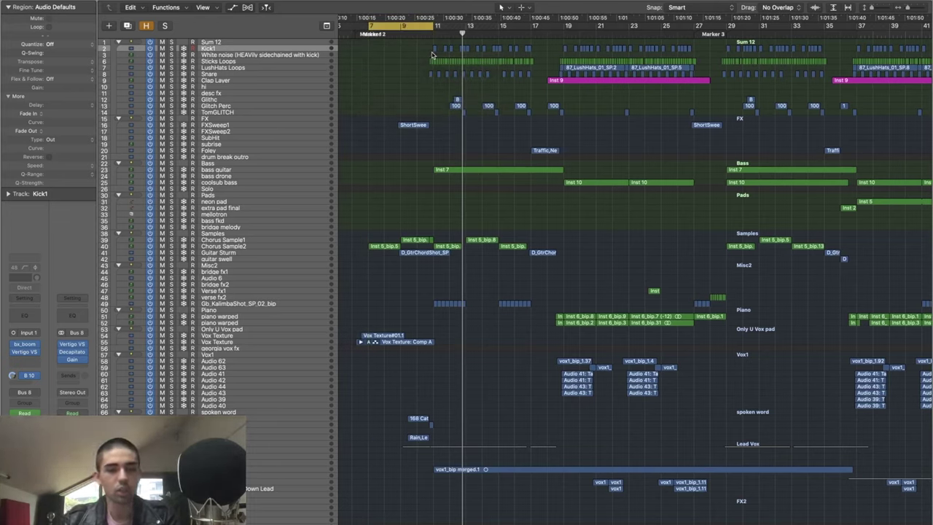
pyautogui.press('space')
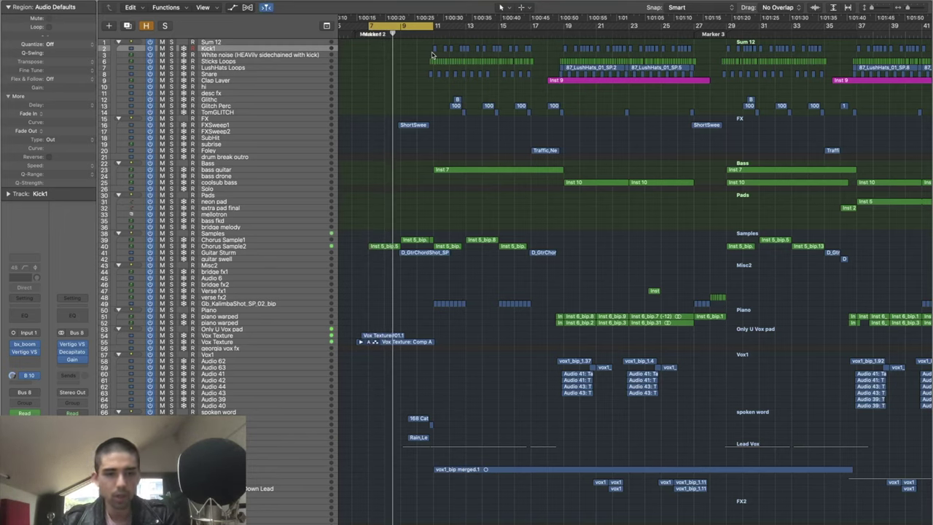
# Step: Solo the Only U Vox pad stack, return the playhead towards the project start, and enable the cycle range over bars 7 to 11
pyautogui.click(237, 329)
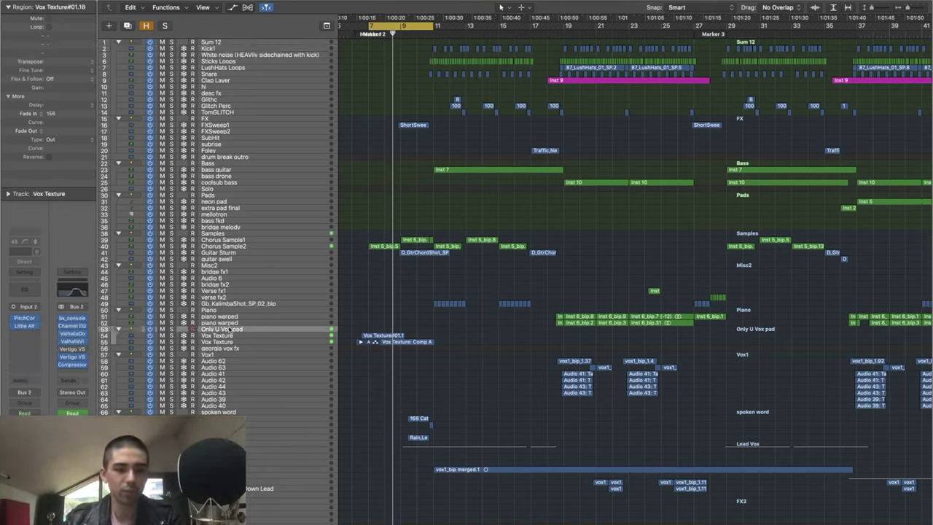
pyautogui.press('s')
pyautogui.press(',')
pyautogui.press(',')
pyautogui.press(',')
pyautogui.press(',')
pyautogui.press(',')
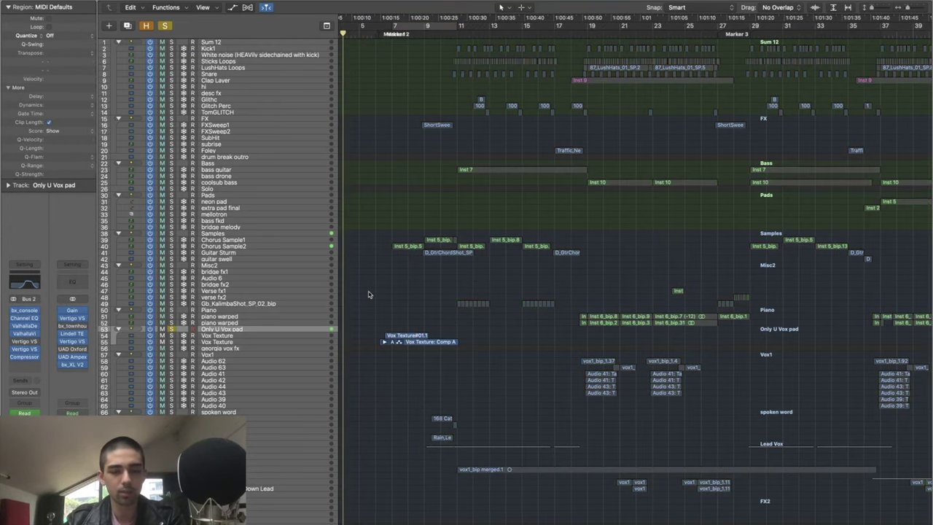
pyautogui.press('c')
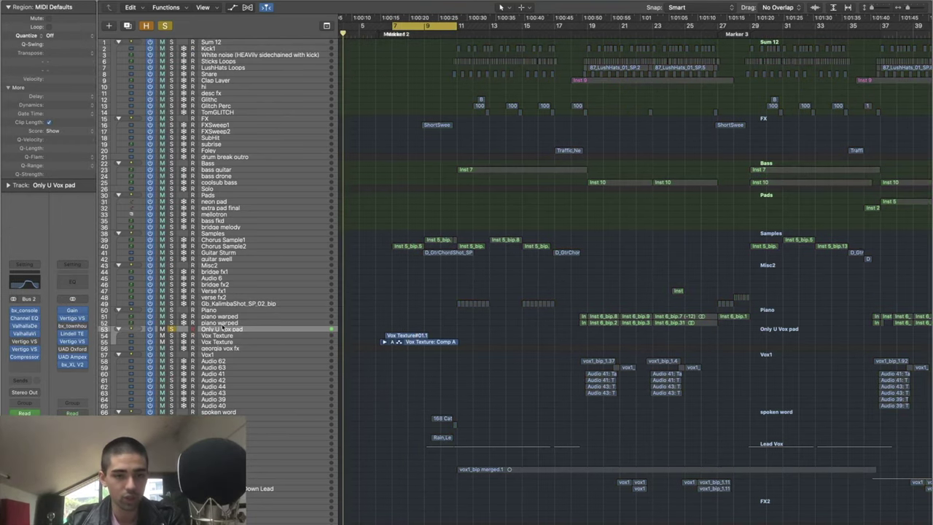
# Step: Open the Little AlterBoy plug-in on the first Vox Texture track to view its pitch and formant settings, and close it
pyautogui.click(219, 335)
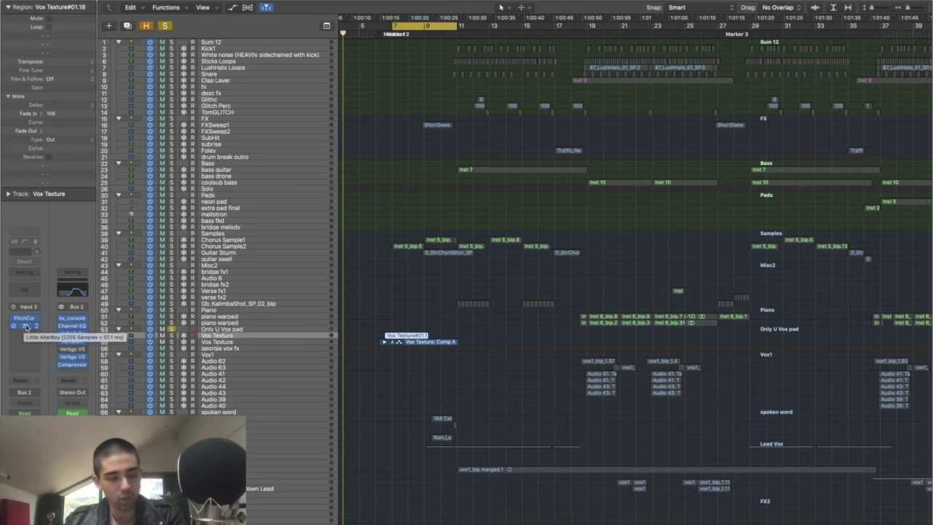
pyautogui.click(25, 327)
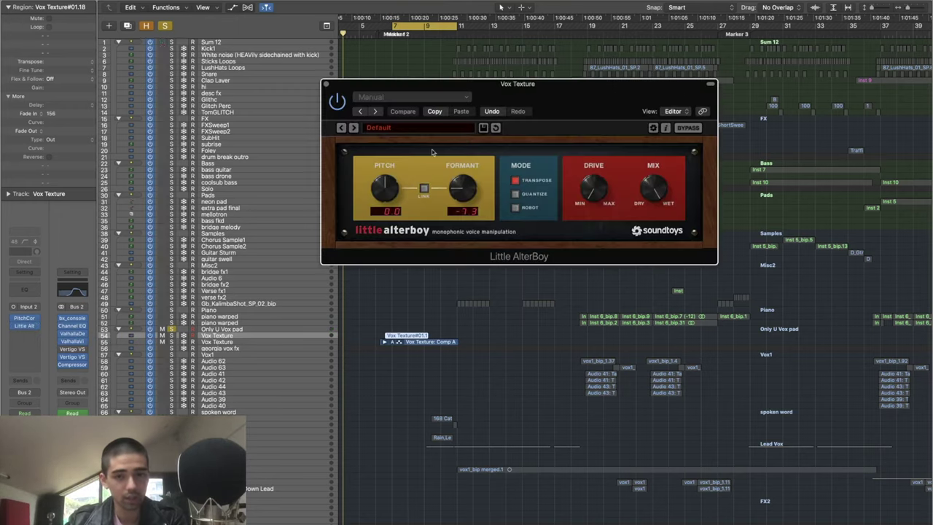
pyautogui.click(327, 83)
# Step: Show the Only U Vox pad stack's ValhallaDelay and ValhallaVintageVerb plug-in windows to view their settings, and close them
pyautogui.press('Up')
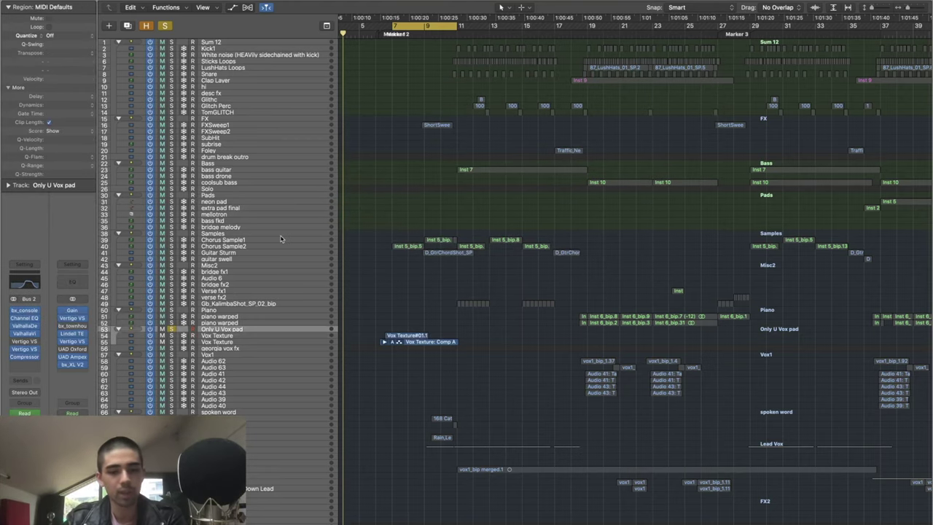
pyautogui.press('v')
pyautogui.moveTo(372, 5); pyautogui.dragTo(377, 5)
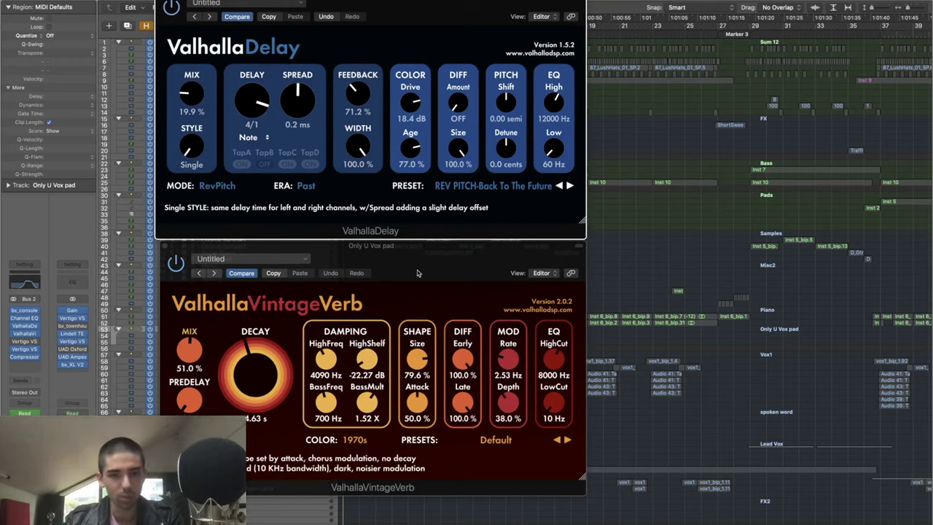
pyautogui.press('super+w')
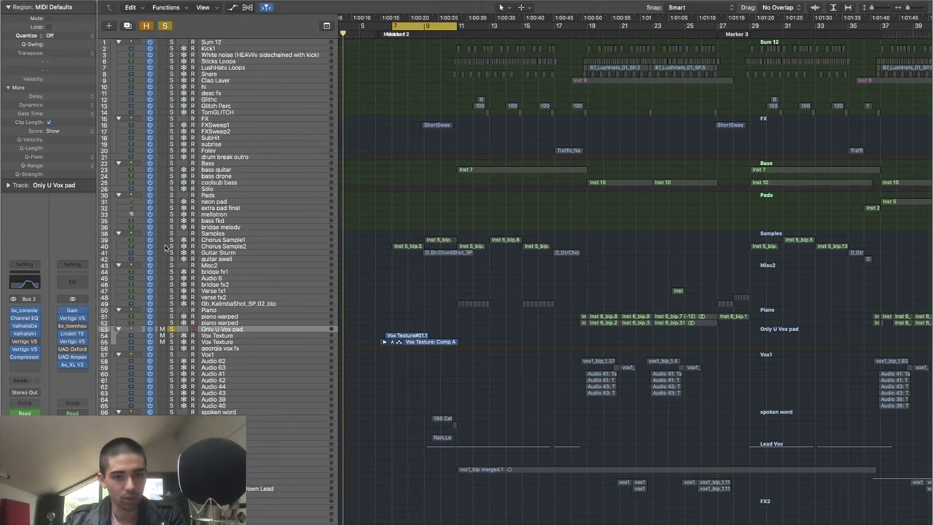
pyautogui.click(166, 246)
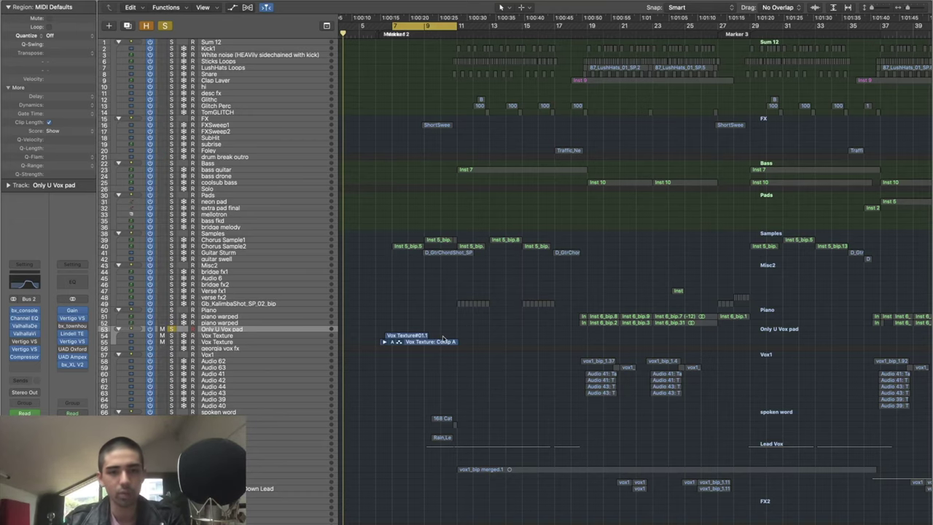
# Step: Display track automation, examine the volume curve of the Only U Vox pad stack across the song, and hide the automation again
pyautogui.press('super+Down')
pyautogui.press('super+Down')
pyautogui.press('super+Down')
pyautogui.press('super+Down')
pyautogui.press('super+Down')
pyautogui.press('super+Down')
pyautogui.press('super+Down')
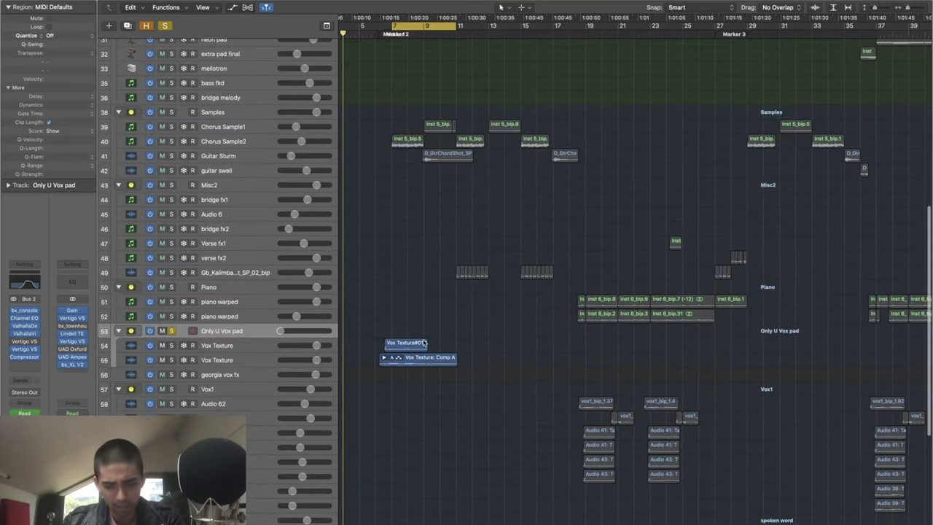
pyautogui.press('a')
pyautogui.scroll(-5, 617, 323)
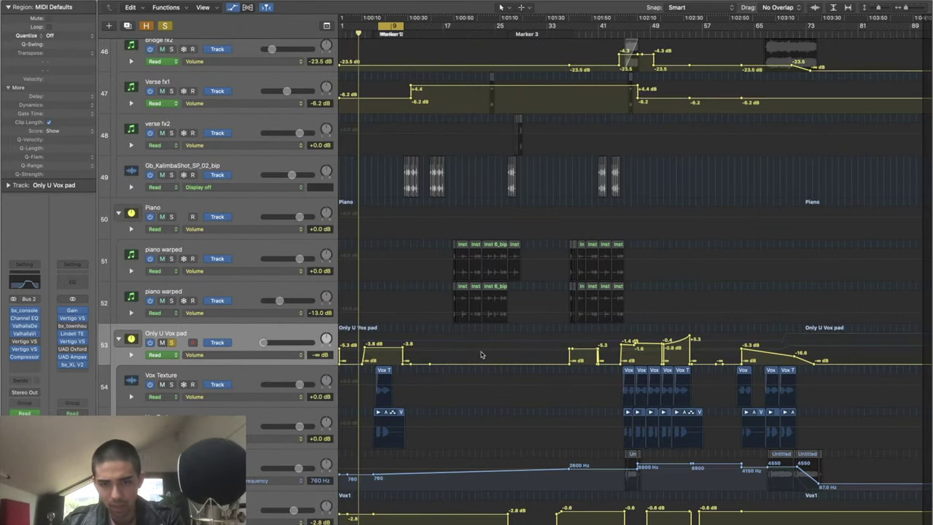
pyautogui.moveTo(870, 344); pyautogui.dragTo(339, 343)
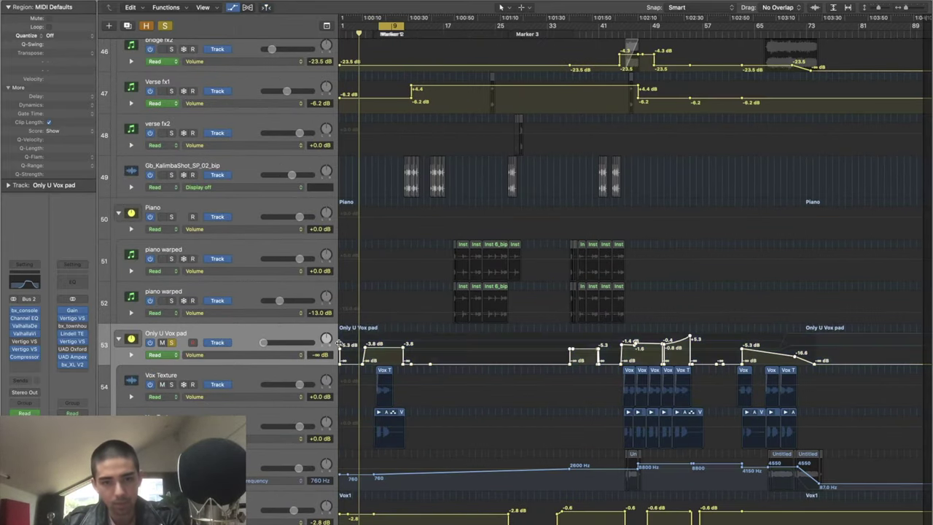
pyautogui.moveTo(502, 352); pyautogui.dragTo(457, 352)
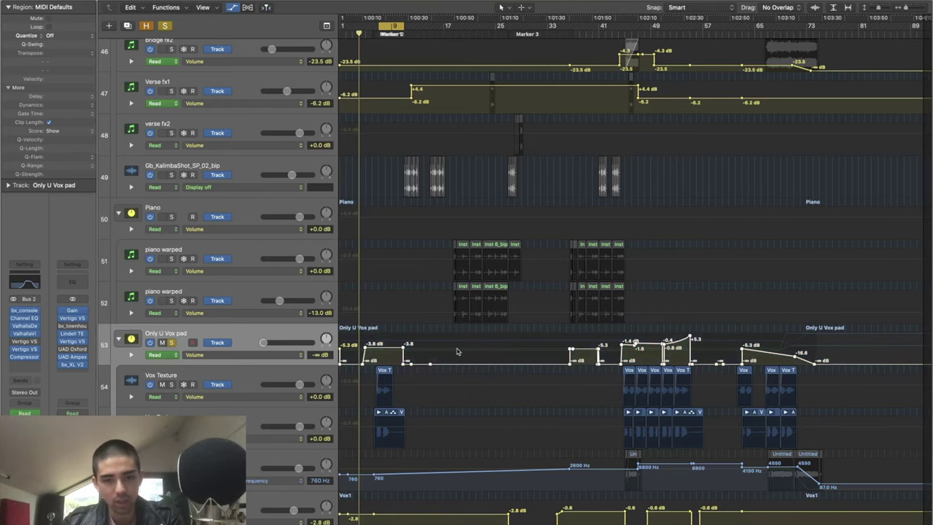
pyautogui.click(457, 352)
pyautogui.press('super+Right')
pyautogui.press('super+Right')
pyautogui.press('super+Right')
pyautogui.press('super+Right')
pyautogui.press('super+Right')
pyautogui.press('a')
# Step: Enable the cycle range over bars 7 to 11 and solo the whole Samples stack instead of only Chorus Sample1
pyautogui.press('super+Up')
pyautogui.press('super+Up')
pyautogui.press('super+Up')
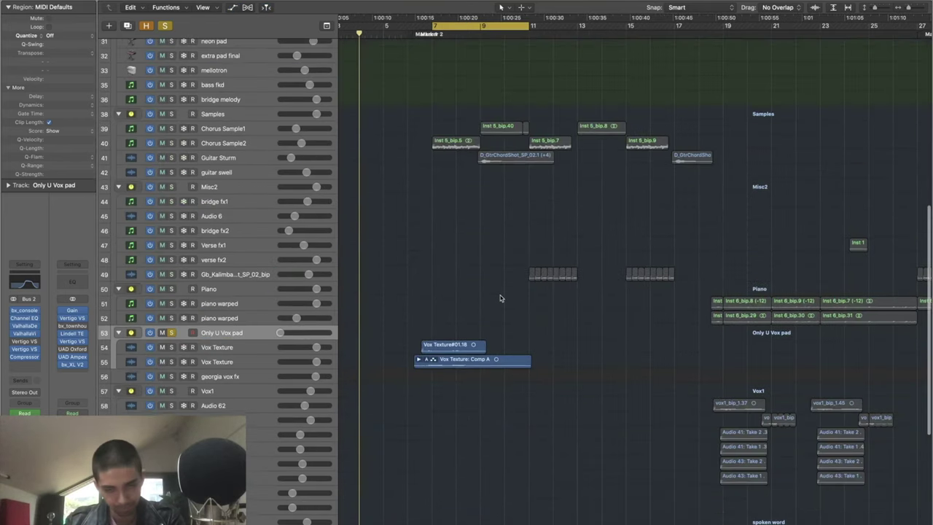
pyautogui.scroll(5, 502, 297)
pyautogui.scroll(6, 204, 360)
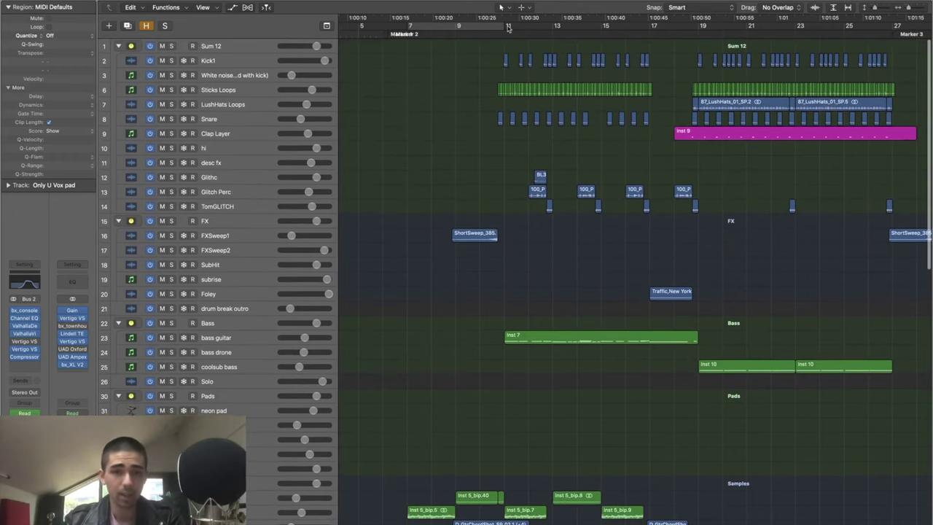
pyautogui.press('c')
pyautogui.click(218, 498)
pyautogui.press('s')
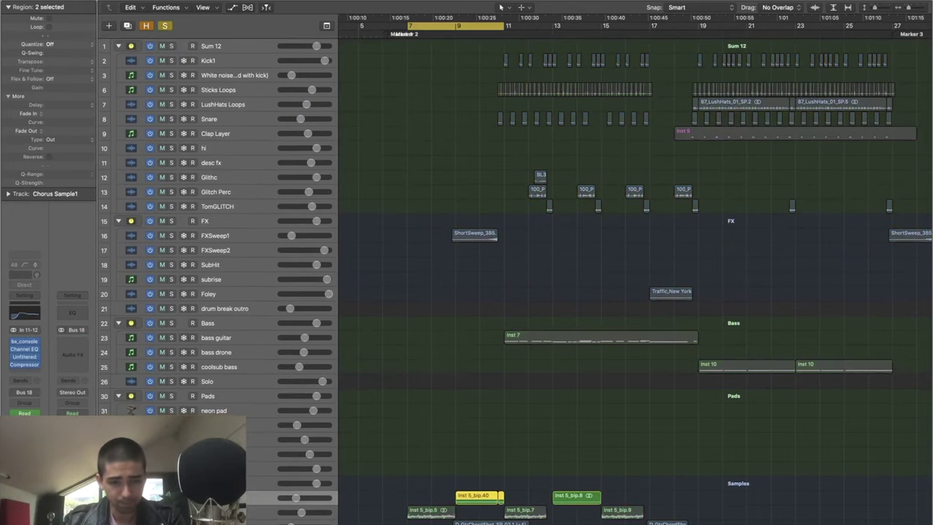
pyautogui.press('s')
pyautogui.press('Down')
pyautogui.press('Up')
pyautogui.press('Up')
pyautogui.press('s')
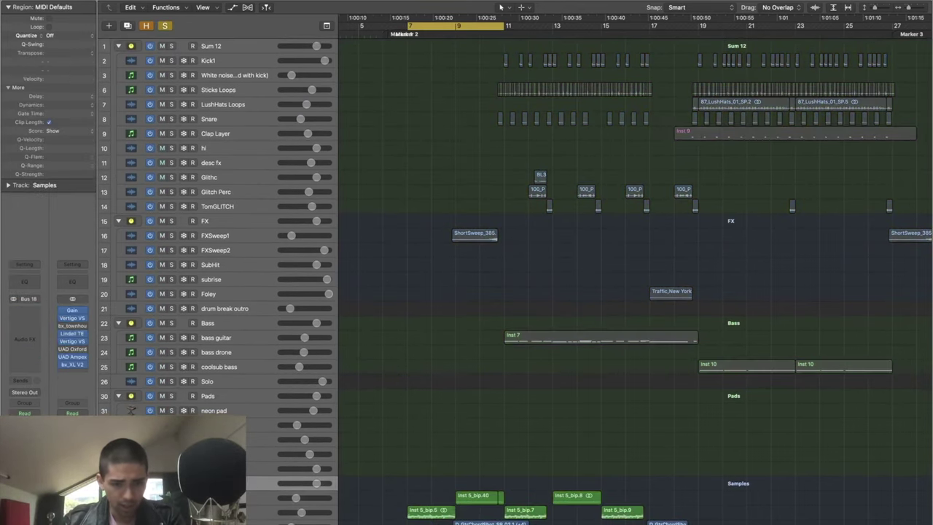
# Step: Play the soloed Samples stack with cycle off, jump to bar 9, stop playback and remove the solo
pyautogui.scroll(-3, 354, 307)
pyautogui.press('space')
pyautogui.press('c')
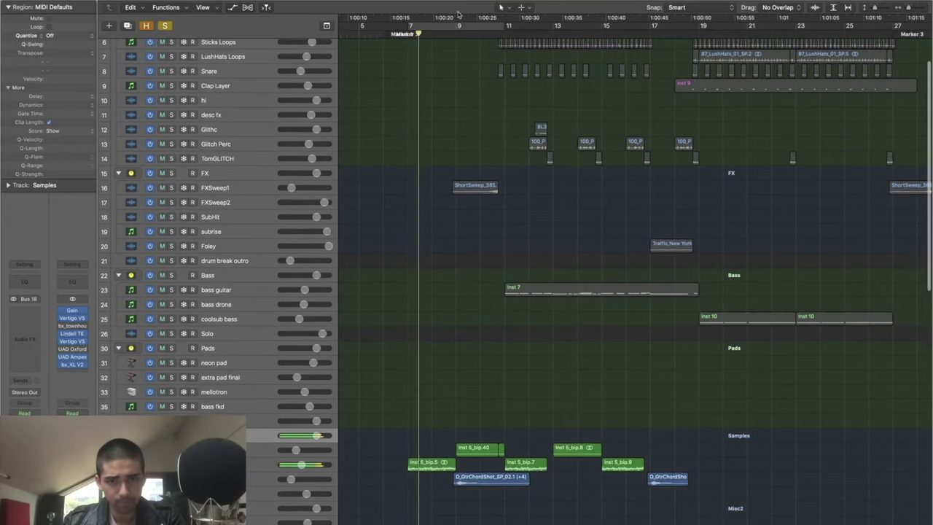
pyautogui.click(455, 34)
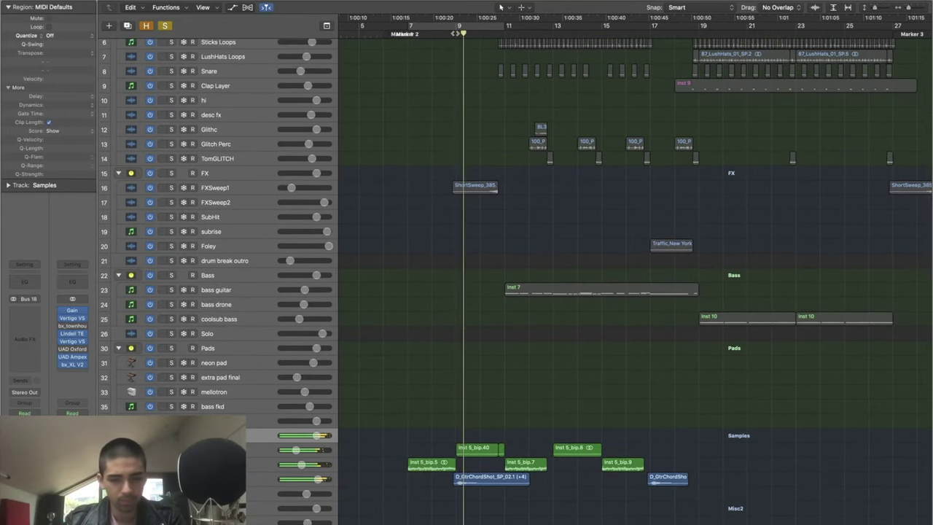
pyautogui.press('space')
pyautogui.press('s')
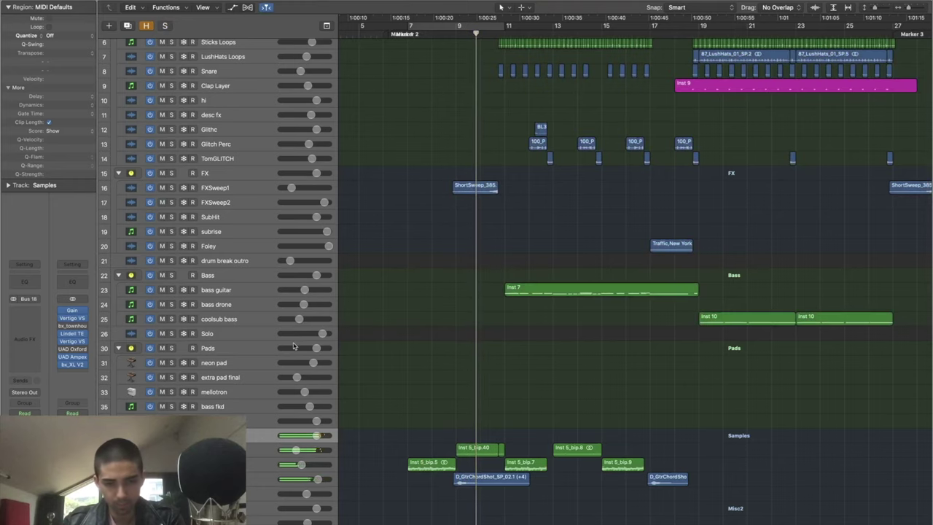
# Step: Examine the chorus sample and guitar regions of the Samples stack between bars 7 and 19
pyautogui.scroll(-3, 295, 346)
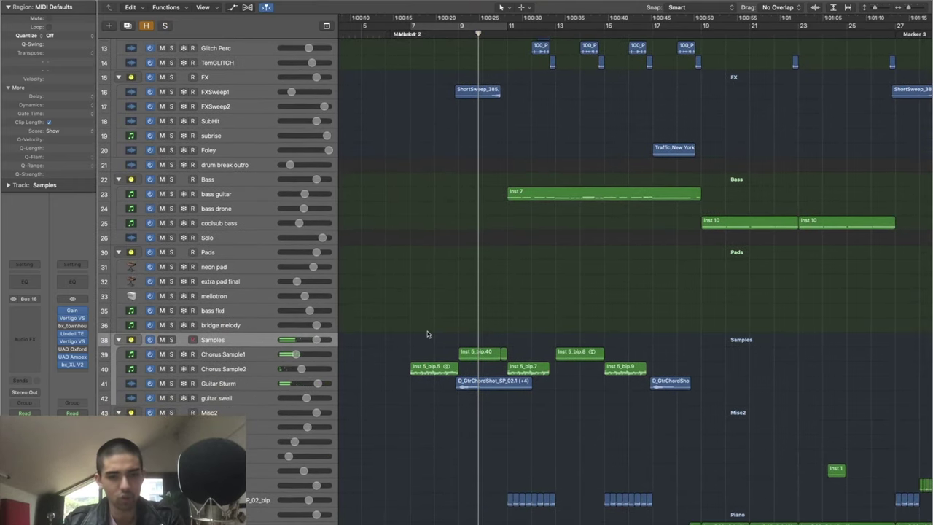
pyautogui.hscroll(5, 427, 331)
pyautogui.hscroll(-2, 427, 331)
pyautogui.scroll(5, 427, 331)
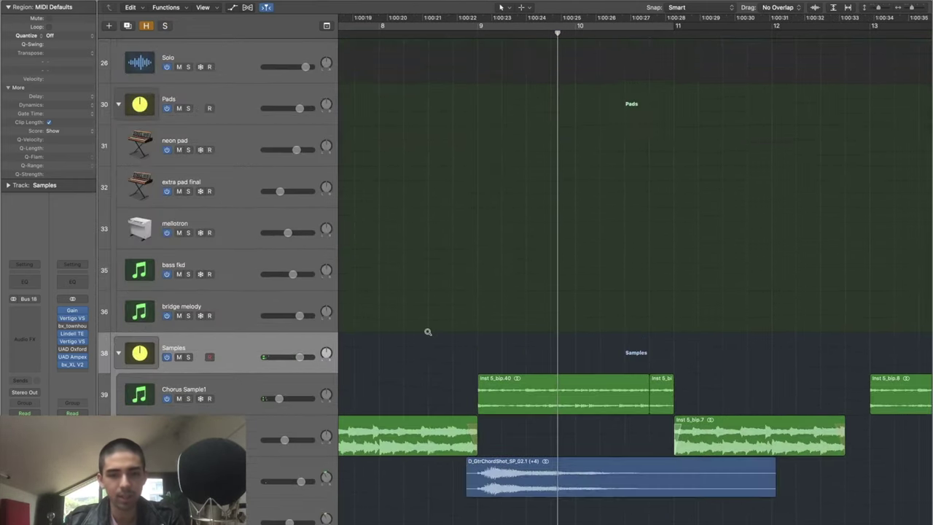
pyautogui.scroll(-3, 579, 400)
pyautogui.hscroll(-5, 567, 398)
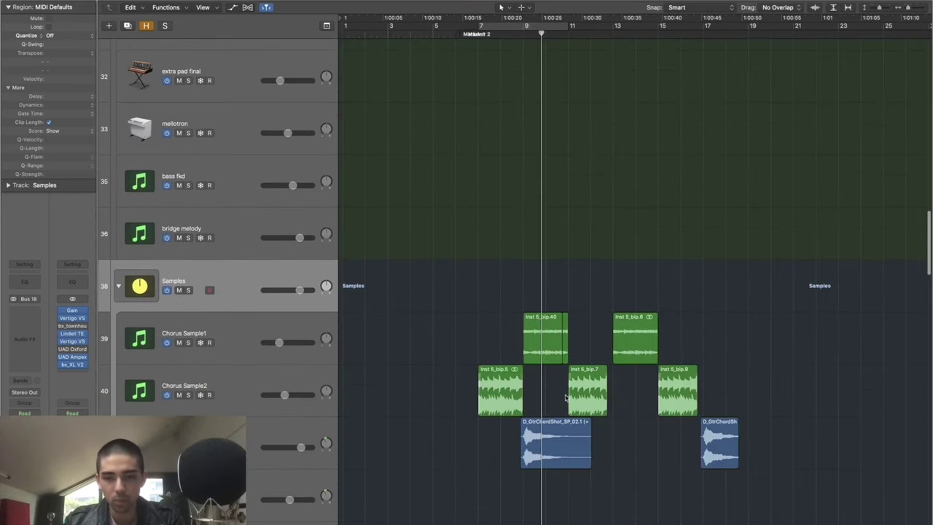
pyautogui.keyDown('ctrl'); pyautogui.keyDown('alt'); pyautogui.click(447, 312); pyautogui.keyUp('alt'); pyautogui.keyUp('ctrl')
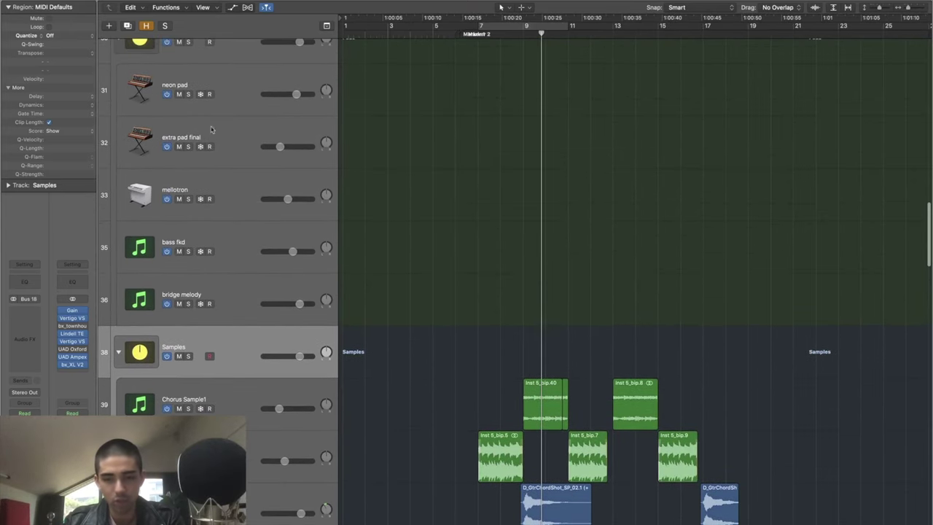
pyautogui.keyDown('ctrl'); pyautogui.keyDown('alt'); pyautogui.click(448, 314); pyautogui.keyUp('alt'); pyautogui.keyUp('ctrl')
# Step: Show Chorus Sample1's bx_console SSL 4000 E plug-in window to view its settings, close it, and look over the Samples regions
pyautogui.click(218, 499)
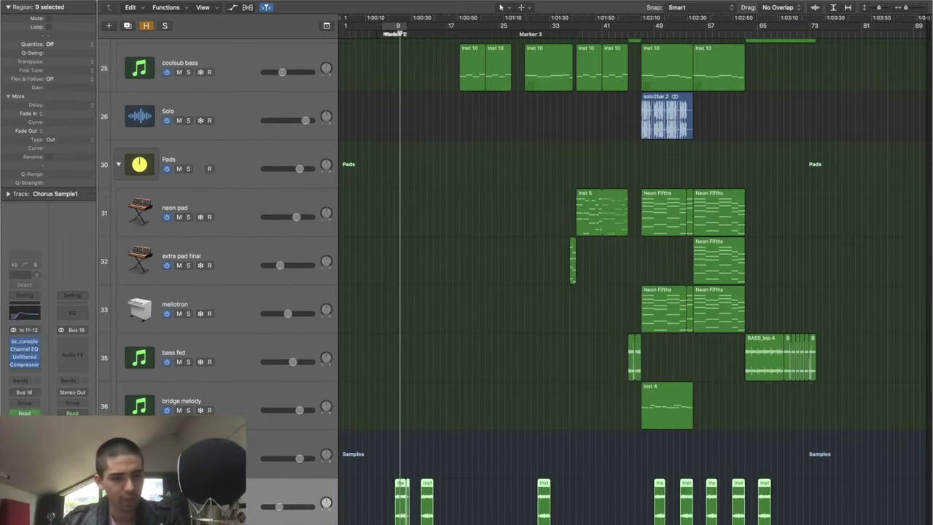
pyautogui.press('v')
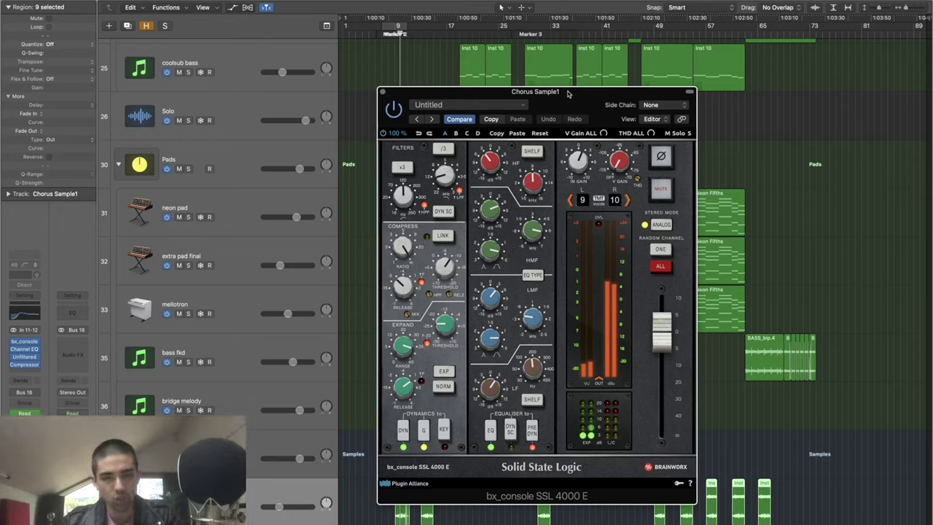
pyautogui.click(381, 91)
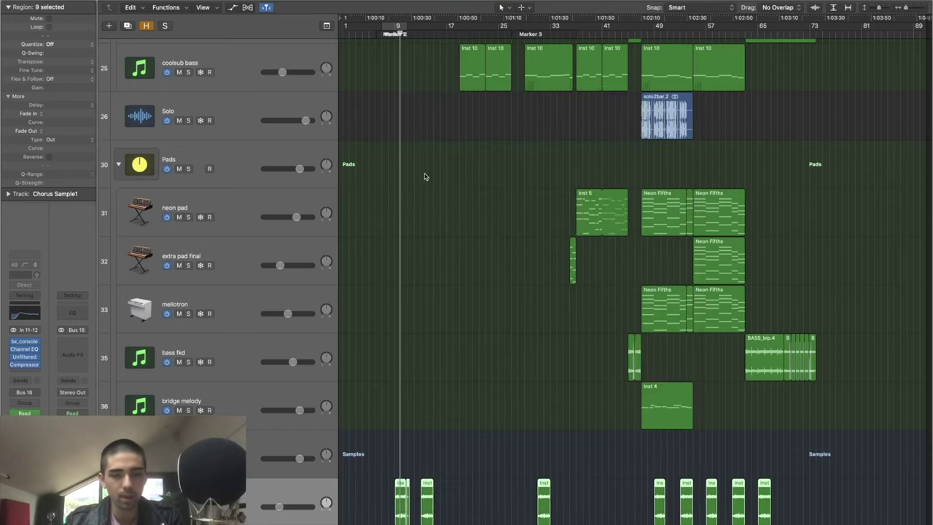
pyautogui.scroll(-5, 427, 175)
pyautogui.scroll(2, 413, 50)
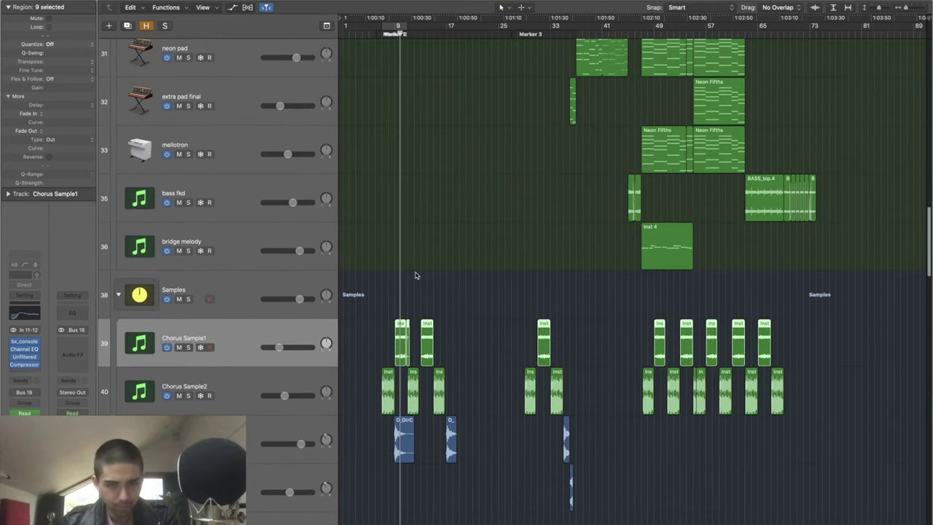
# Step: Set the cycle range from bar 11 to about bar 16, play that section and stop playback
pyautogui.scroll(-6, 416, 275)
pyautogui.moveTo(409, 28); pyautogui.dragTo(439, 27)
pyautogui.scroll(3, 417, 119)
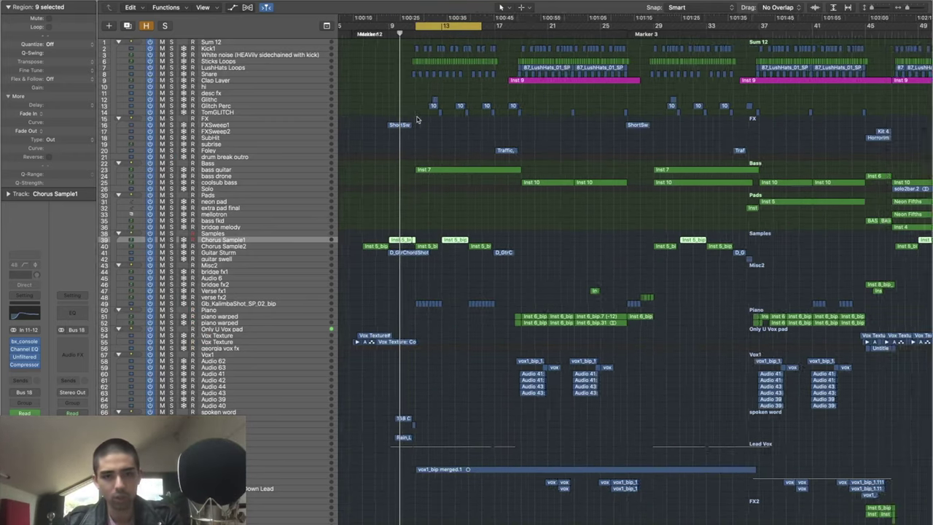
pyautogui.press('space')
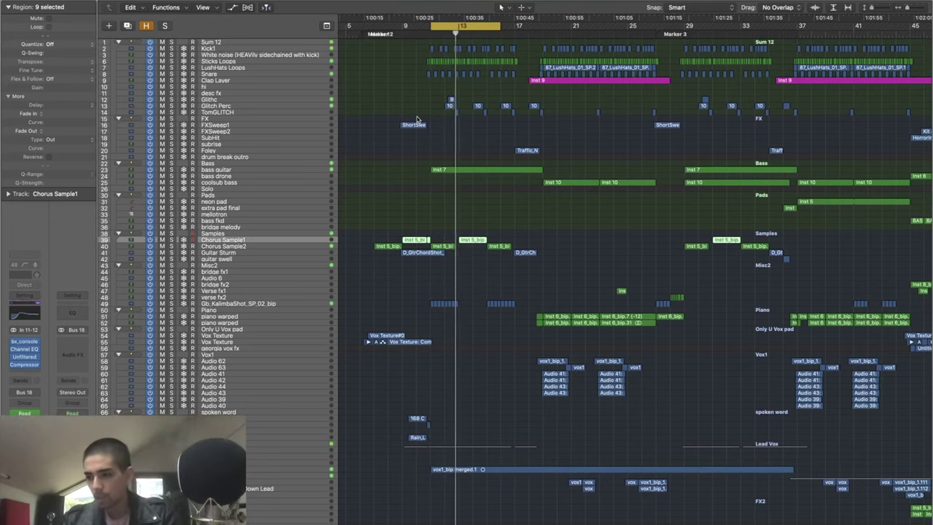
pyautogui.press('space')
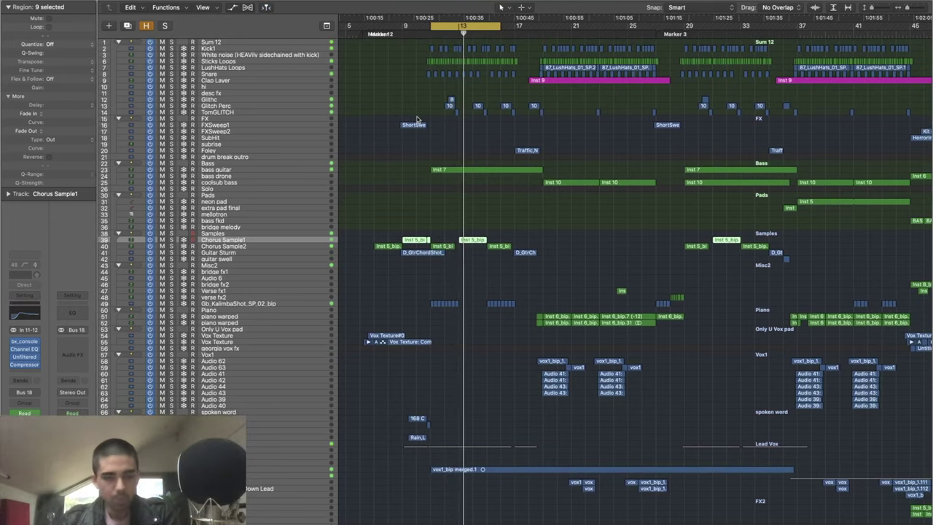
# Step: Solo the Sum 12 drum stack, play its chorus regions from bar 11, stop playback and clear the region selection
pyautogui.click(251, 41)
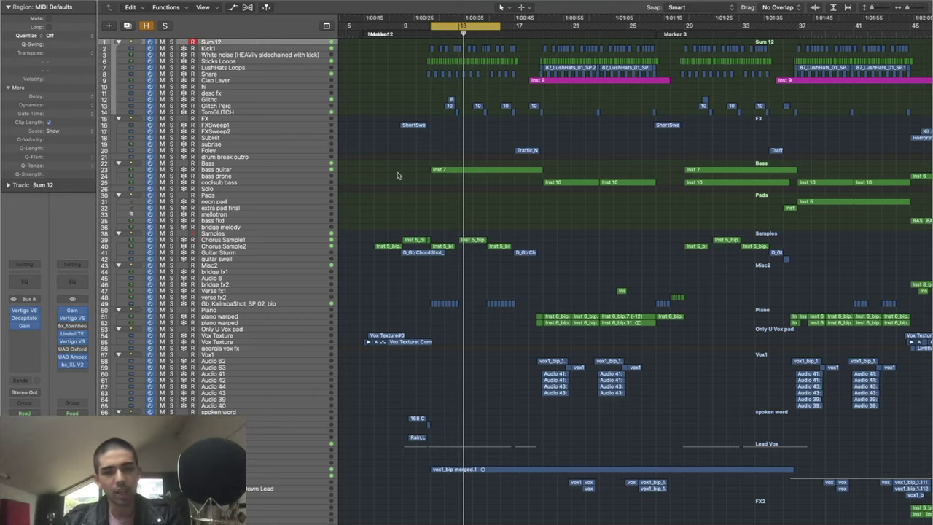
pyautogui.press('super+Right')
pyautogui.moveTo(399, 115); pyautogui.dragTo(503, 35)
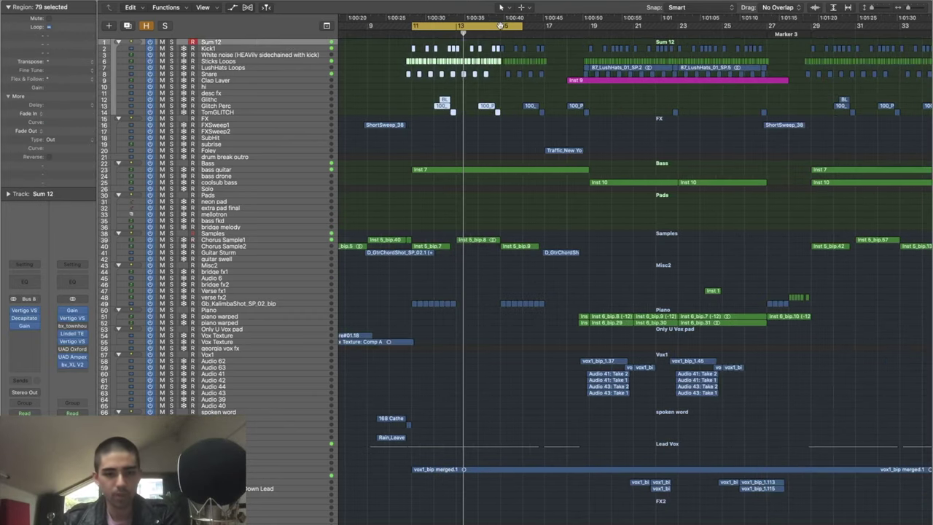
pyautogui.press('z')
pyautogui.scroll(-3, 473, 146)
pyautogui.press('space')
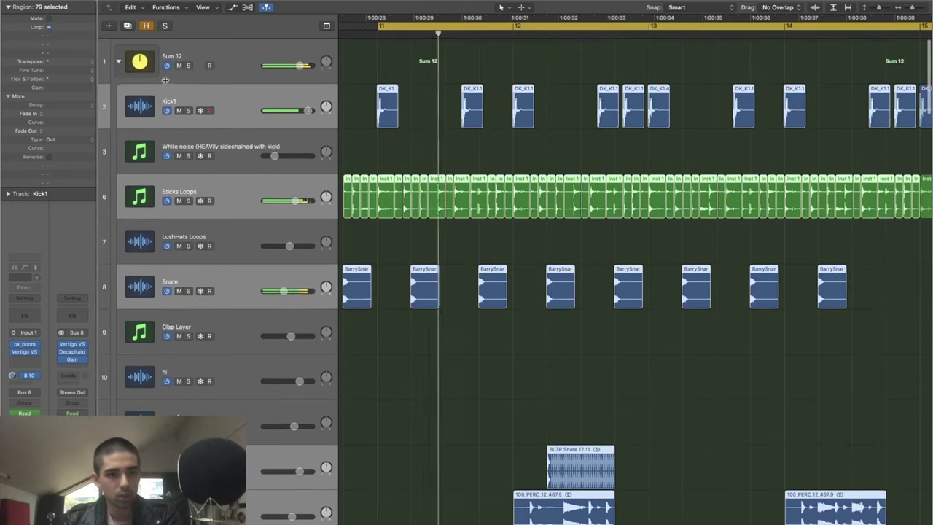
pyautogui.scroll(3, 425, 181)
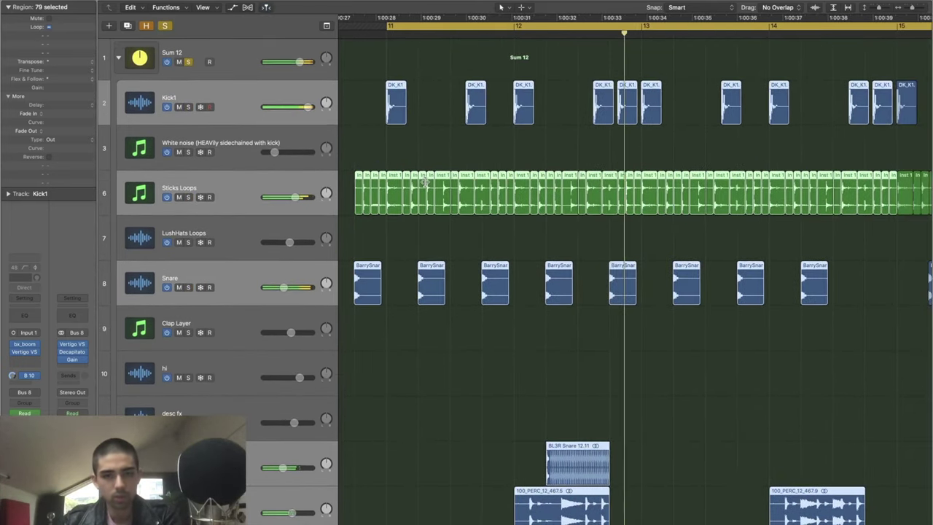
pyautogui.click(499, 154)
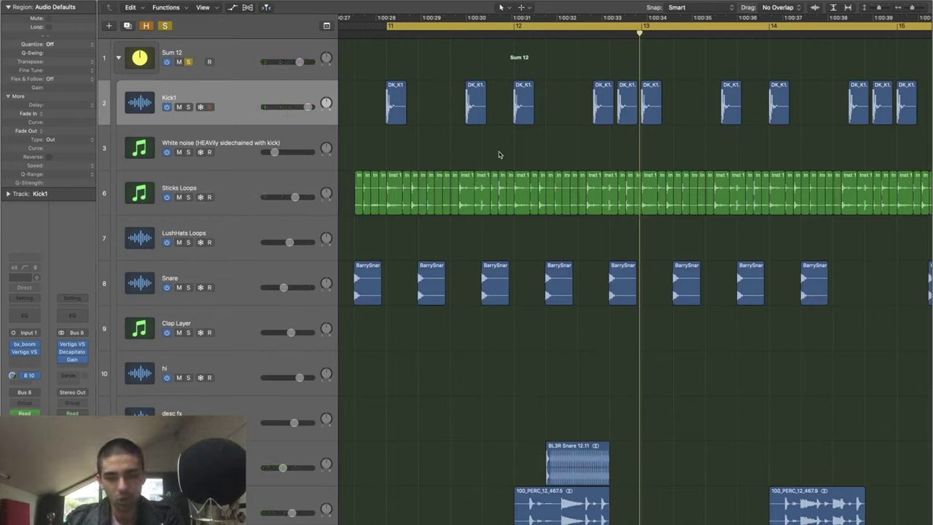
# Step: Select the first kick and snare regions from bar 11 and examine the kick's start against the bar line
pyautogui.press('super+Left')
pyautogui.click(492, 100)
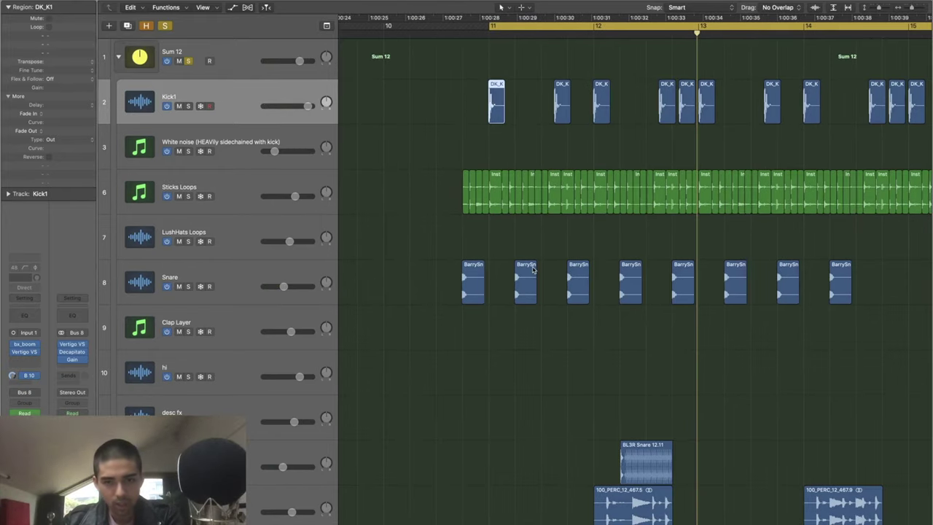
pyautogui.keyDown('shift'); pyautogui.click(529, 272); pyautogui.keyUp('shift')
pyautogui.press('super+Right')
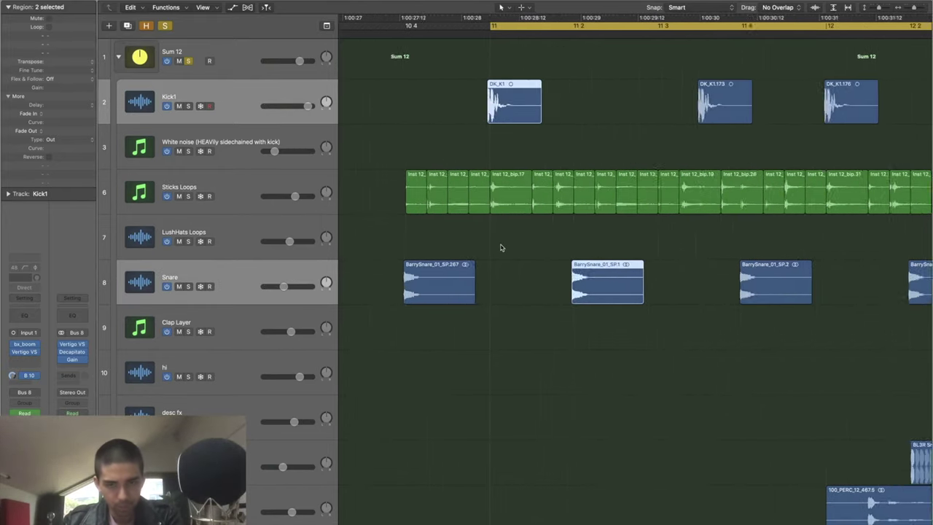
pyautogui.press('super+Right')
pyautogui.press('super+Right')
pyautogui.press('super+Right')
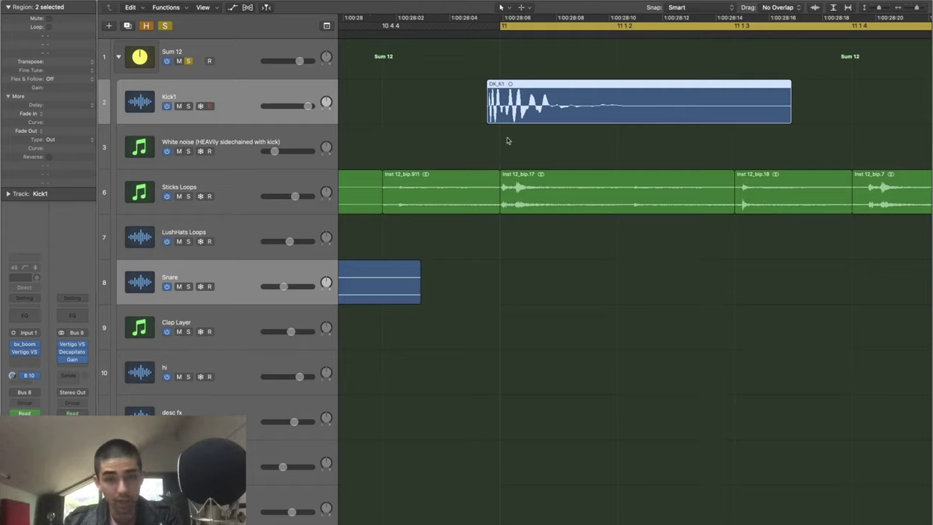
pyautogui.moveTo(501, 141); pyautogui.dragTo(422, 141)
pyautogui.press('super+Right')
pyautogui.press('super+Right')
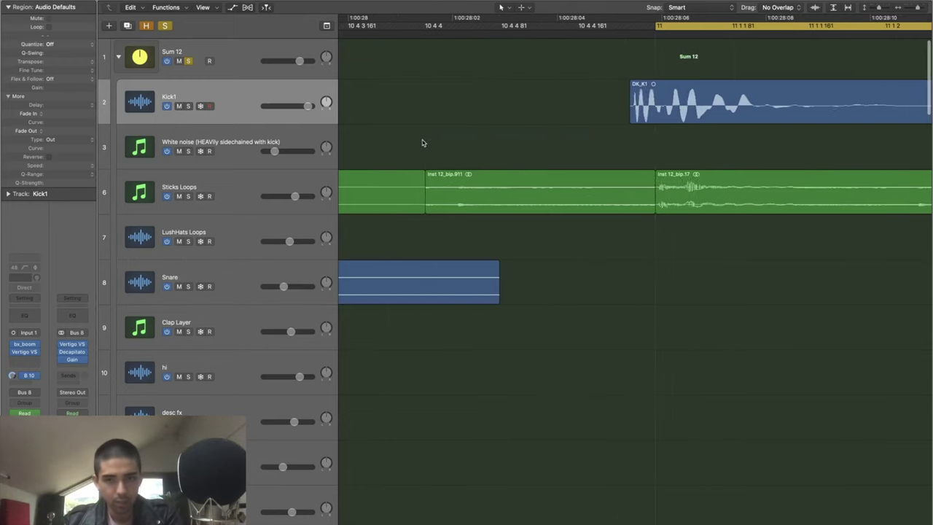
# Step: Compare the timing of the first kick and the snare near beat 11 2 with the Sticks Loops slices
pyautogui.press('super+Left')
pyautogui.press('super+Left')
pyautogui.press('super+Left')
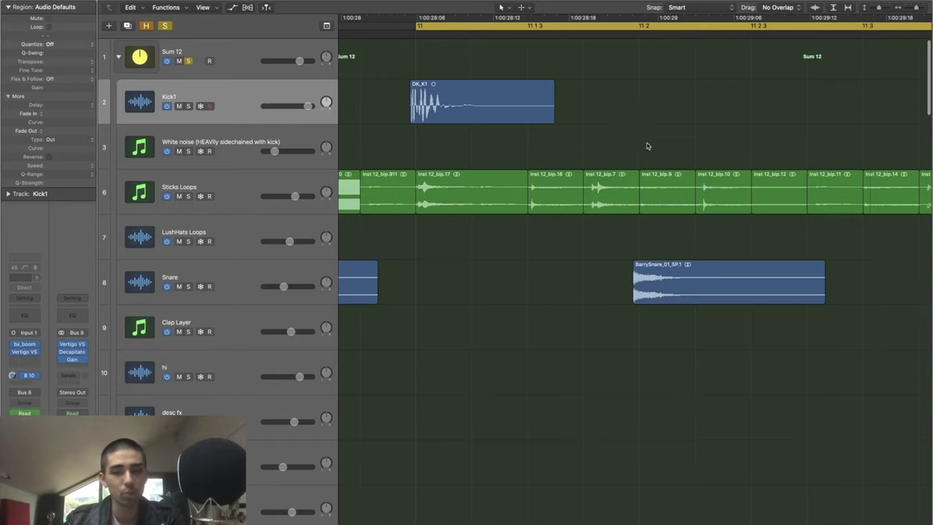
pyautogui.scroll(4, 632, 137)
pyautogui.scroll(-4, 632, 138)
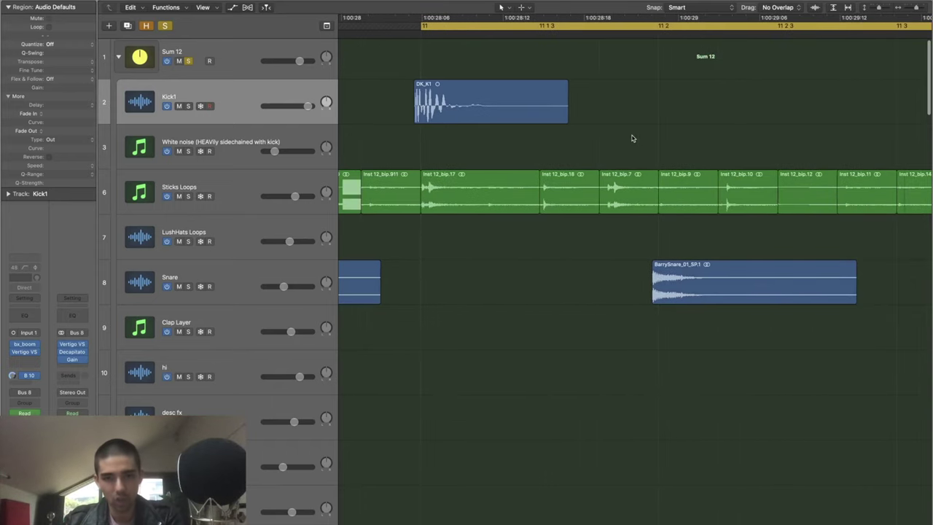
pyautogui.click(542, 146)
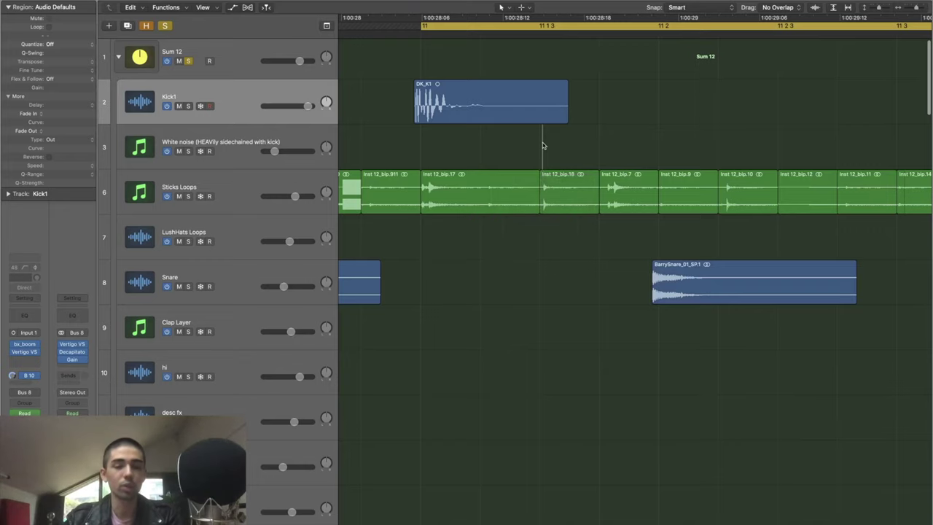
pyautogui.scroll(2, 543, 145)
pyautogui.scroll(-4, 542, 142)
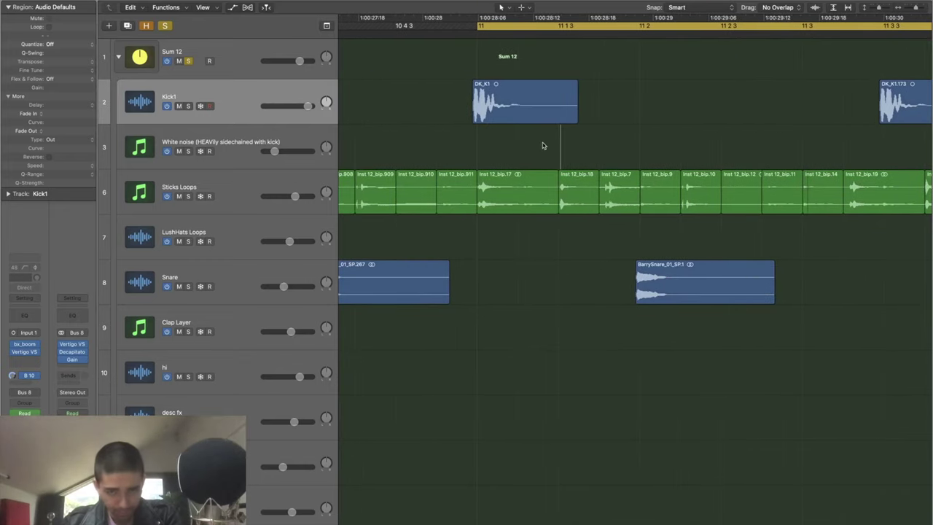
# Step: Point out the DK_K1 kick region and the BarrySnare_01_SP.1 region one after the other, and select the Sum 12 stack
pyautogui.click(528, 90)
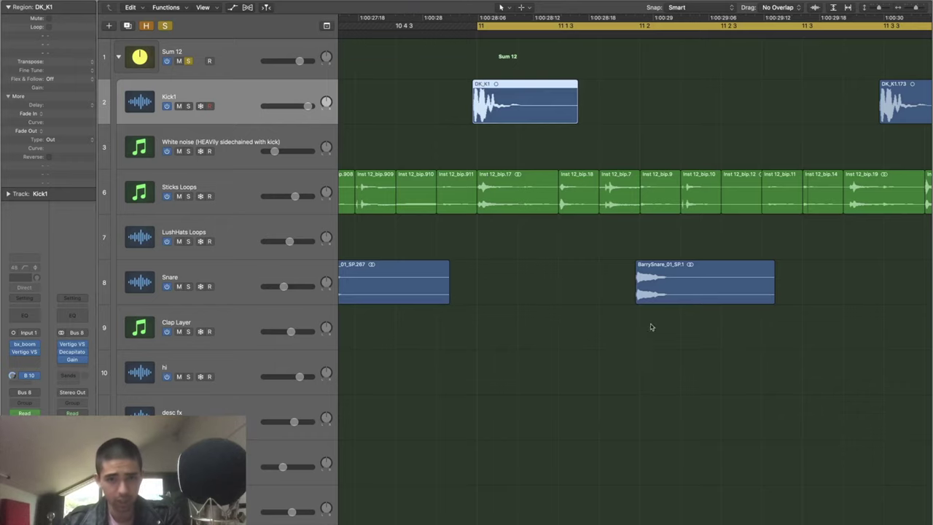
pyautogui.click(702, 289)
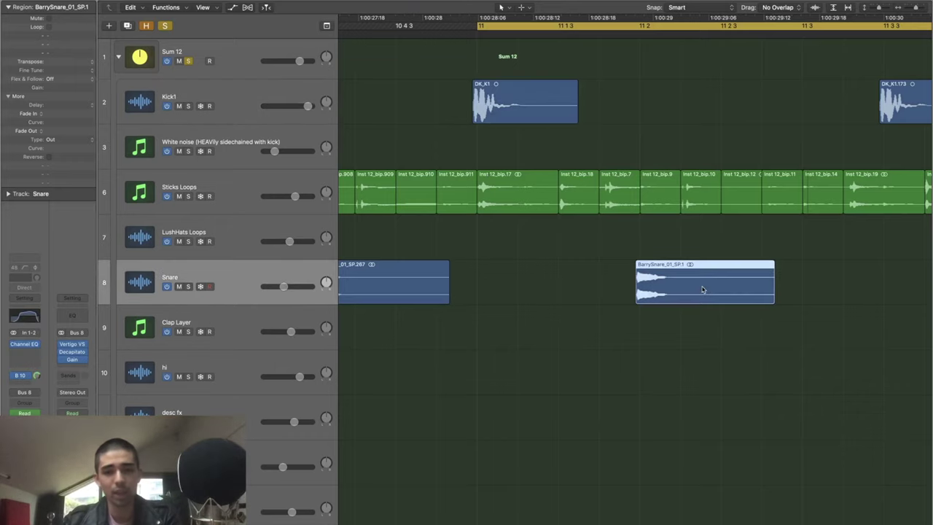
pyautogui.scroll(-20, 703, 289)
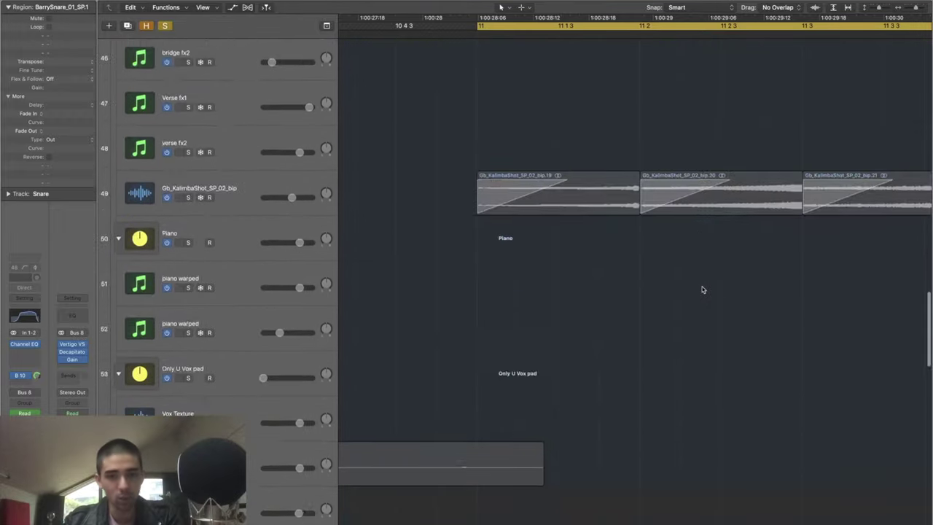
pyautogui.scroll(20, 703, 289)
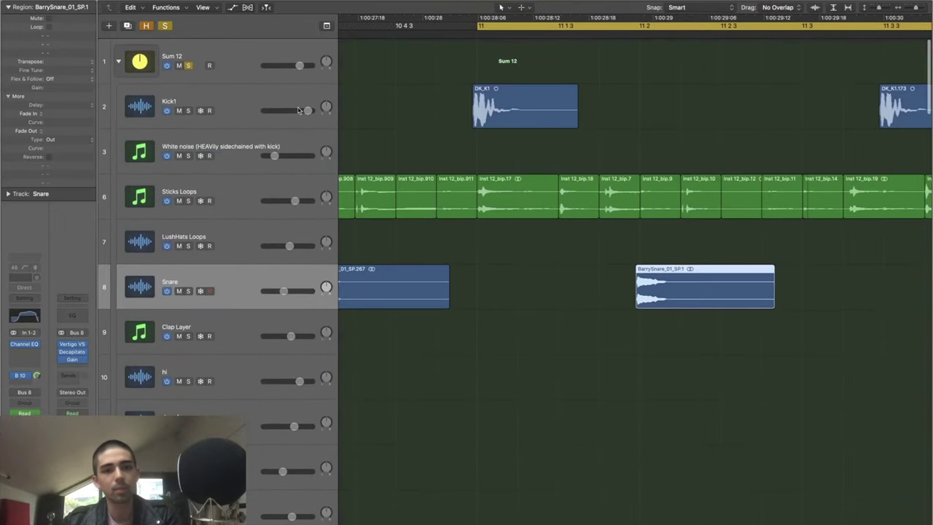
pyautogui.click(247, 60)
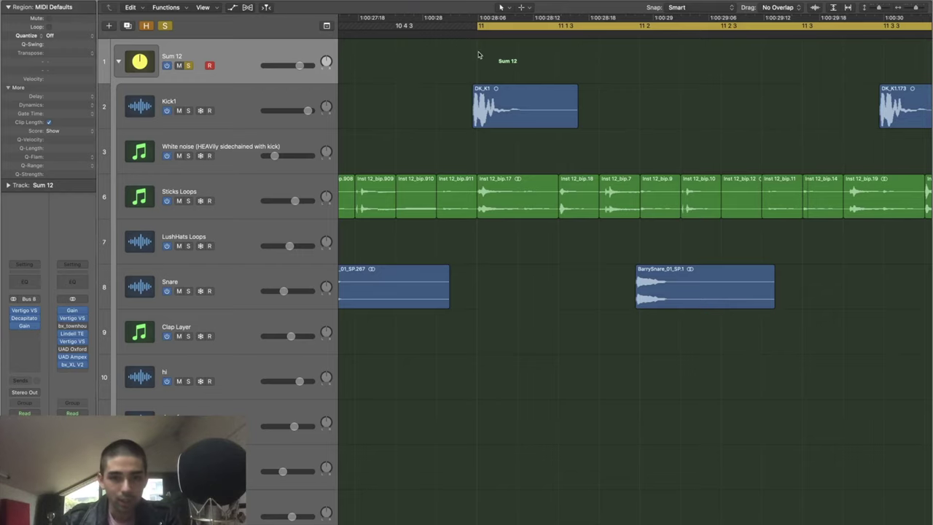
# Step: Examine the placement of the kick, sticks and snare regions between bars 10 and 12
pyautogui.press('super+Right')
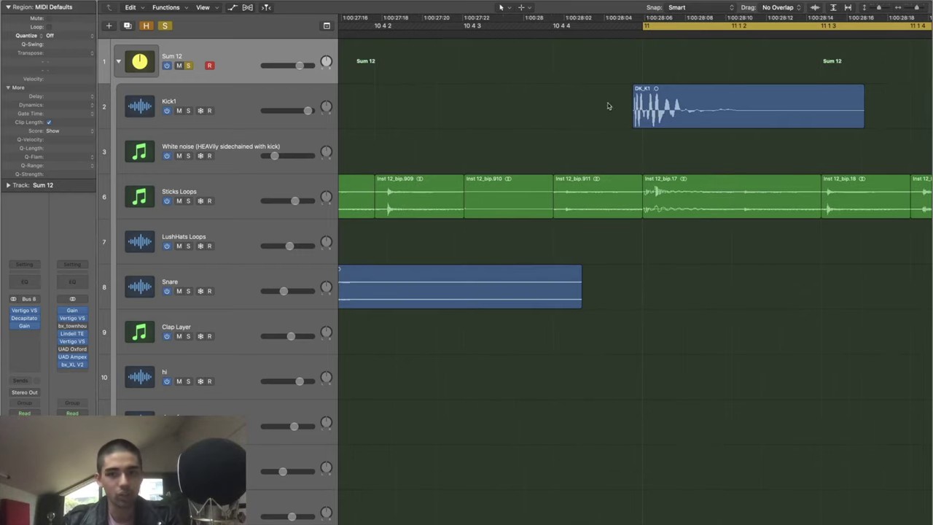
pyautogui.scroll(-5, 497, 172)
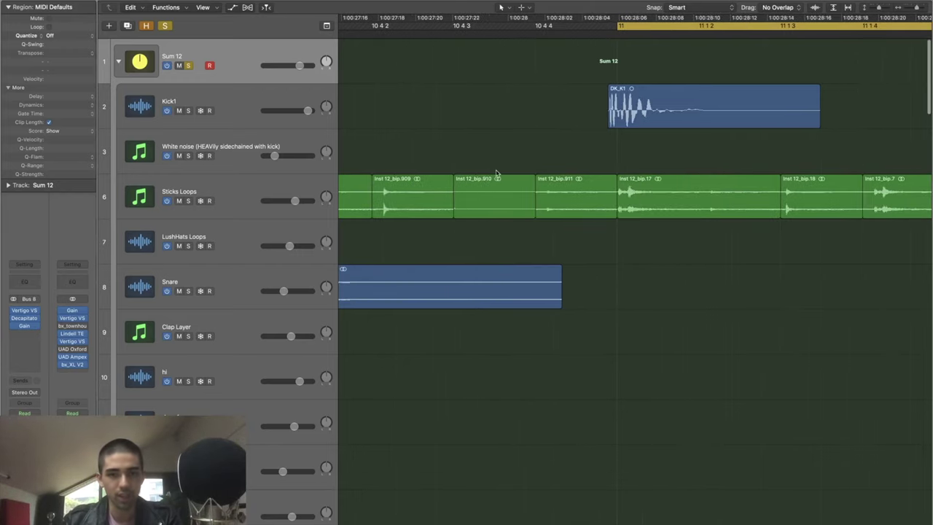
pyautogui.scroll(-2, 496, 172)
pyautogui.scroll(-3, 496, 174)
pyautogui.scroll(5, 495, 174)
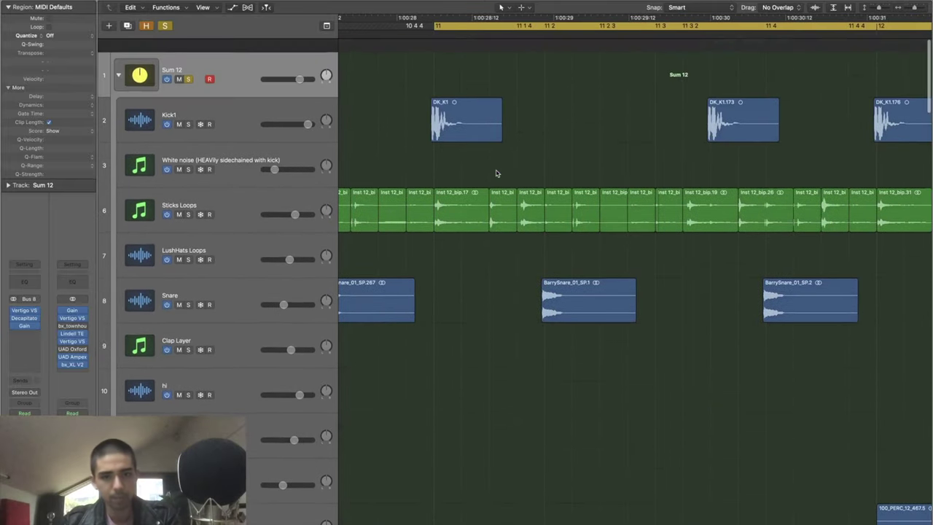
pyautogui.press('super+Left')
pyautogui.press('super+Left')
# Step: Move the solo from the Sum 12 stack to the Sticks Loops track and play it
pyautogui.click(254, 191)
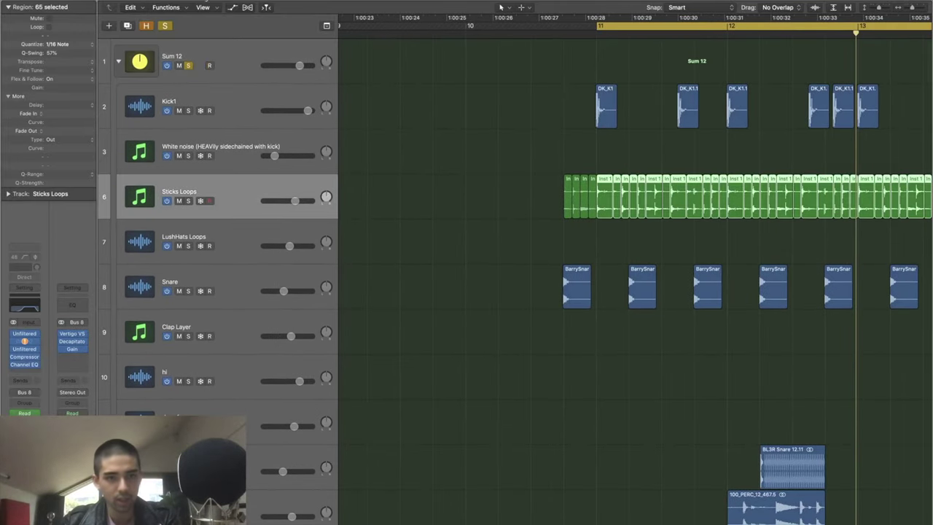
pyautogui.click(189, 64)
pyautogui.press('s')
pyautogui.press('space')
# Step: Solo the Glithc, Glitch Perc and TomGLITCH tracks by their bar 12 regions, fit the cycle range to them and play
pyautogui.scroll(-3, 583, 248)
pyautogui.hscroll(2, 582, 248)
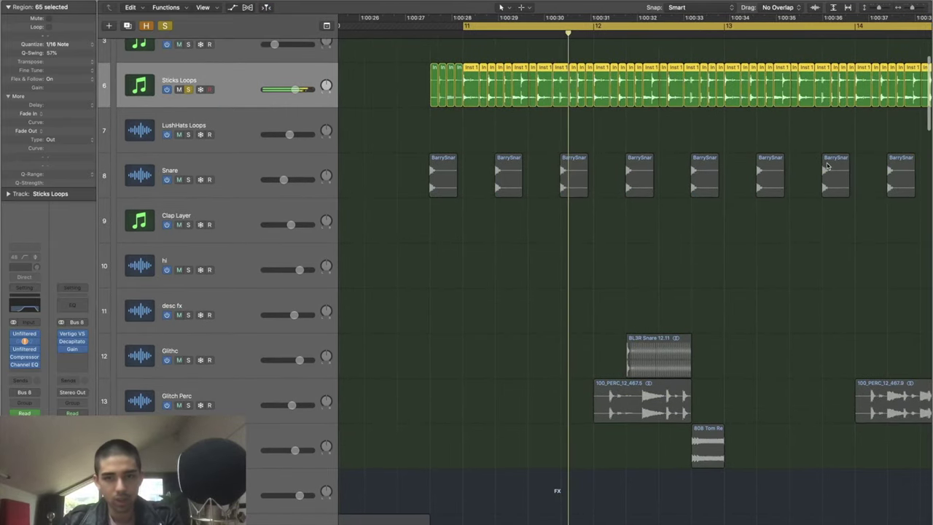
pyautogui.moveTo(581, 295); pyautogui.dragTo(802, 481)
pyautogui.hotkey('ctrl', 's')
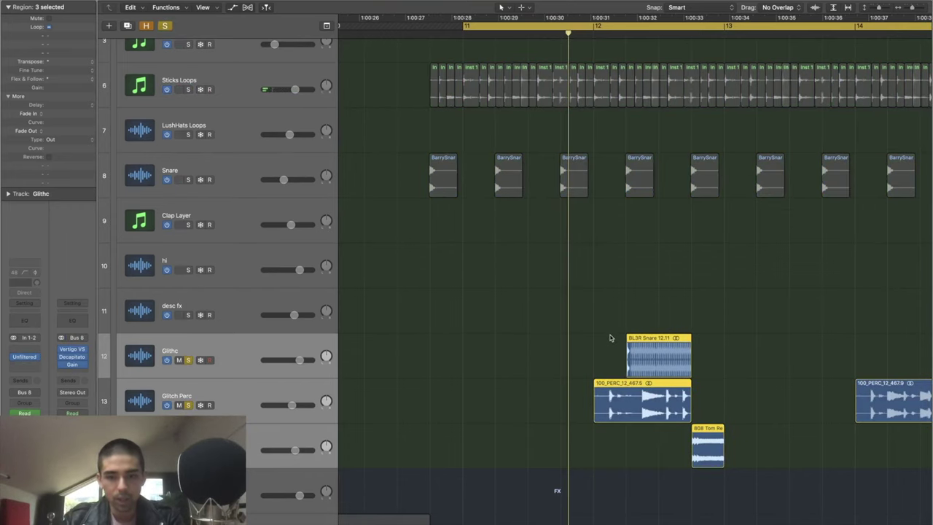
pyautogui.press('super+u')
pyautogui.press('space')
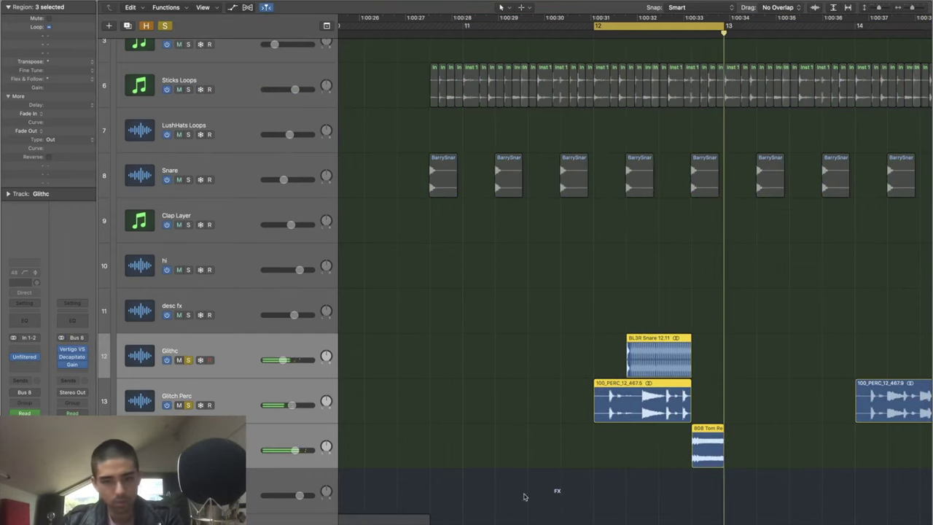
# Step: Set the cycle range from bar 11 to bar 13 and remove the solo from the three glitch tracks
pyautogui.scroll(-3, 539, 481)
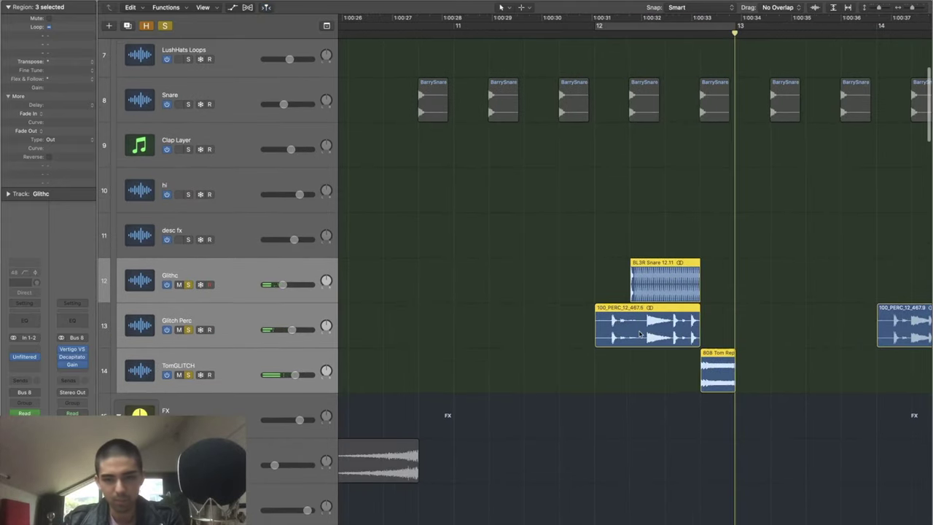
pyautogui.hscroll(2, 640, 334)
pyautogui.scroll(-3, 639, 333)
pyautogui.press('super+Right')
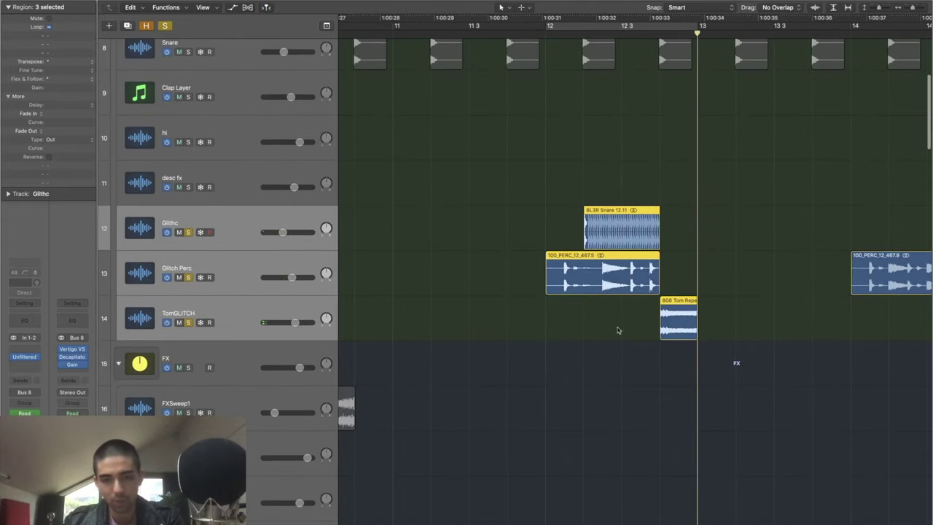
pyautogui.press('super+Left')
pyautogui.press('super+Up')
pyautogui.press('super+Up')
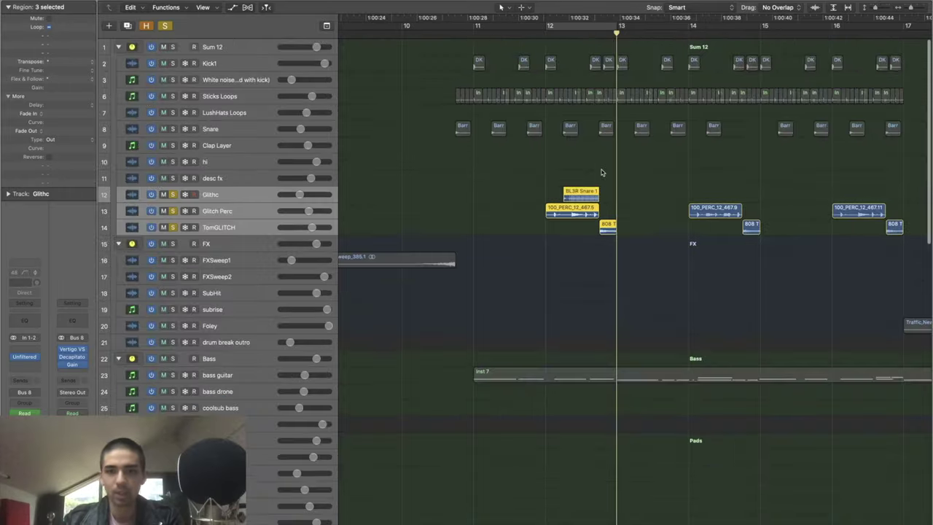
pyautogui.moveTo(475, 27); pyautogui.dragTo(617, 30)
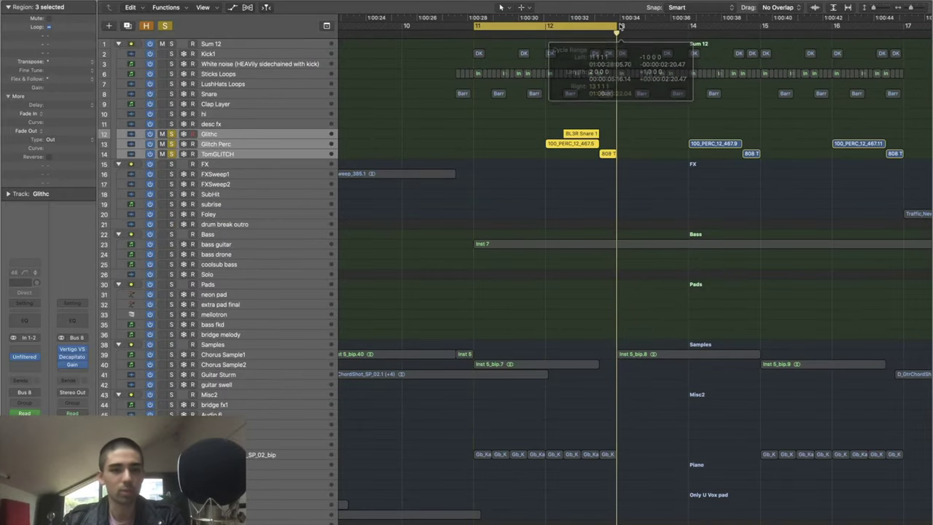
pyautogui.press('s')
# Step: Solo the bass guitar track and play it within the cycle range
pyautogui.scroll(-4, 398, 224)
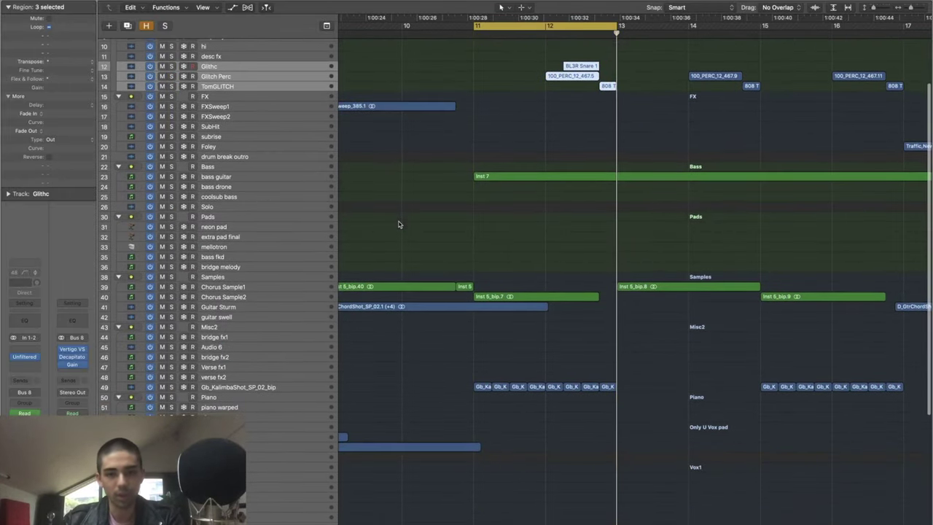
pyautogui.click(269, 181)
pyautogui.press('s')
pyautogui.press('space')
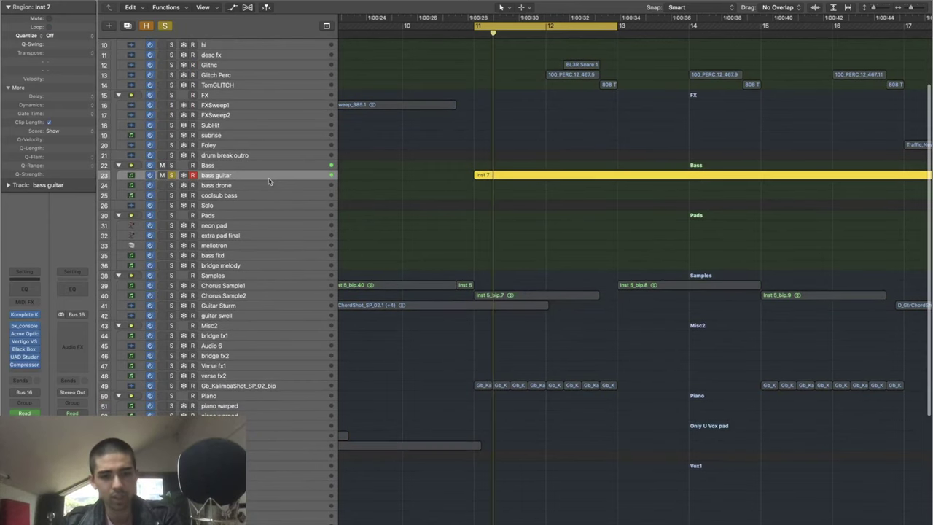
# Step: Show the bass guitar's Komplete Kontrol window, move it slightly to view the Scarbee MM-Bass Amped preset, and hide it
pyautogui.press('v')
pyautogui.moveTo(620, 194); pyautogui.dragTo(619, 153)
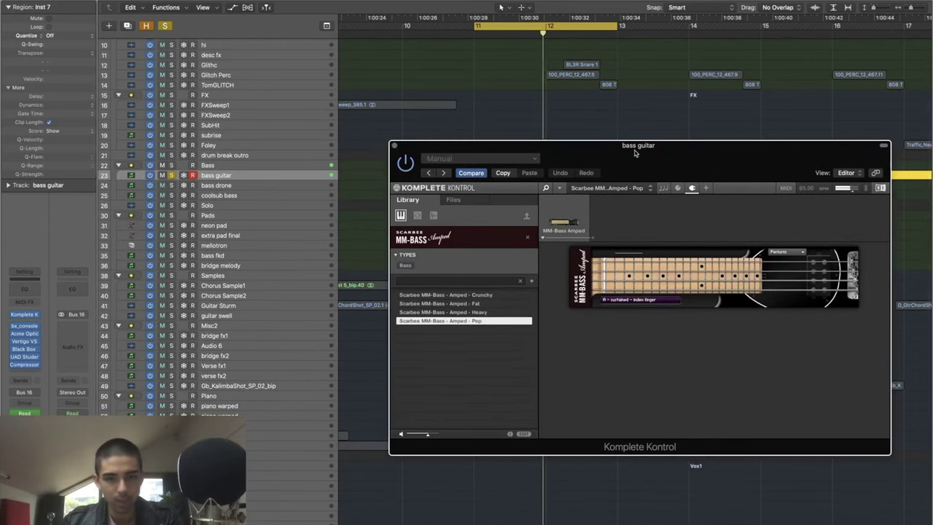
pyautogui.press('v')
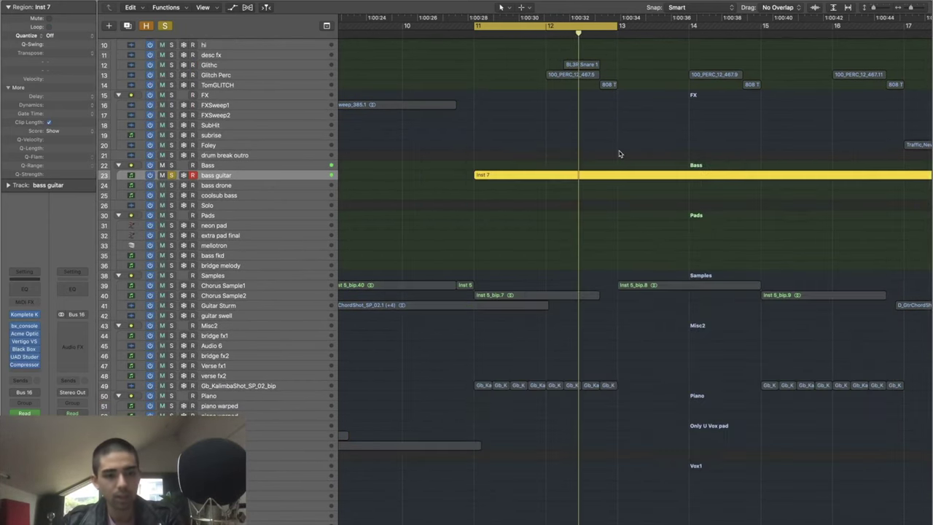
# Step: Show the bass guitar's Acme Opticom XLA-3 and bx_console SSL 4000 E plug-ins and close the Acme Opticom window
pyautogui.press('v')
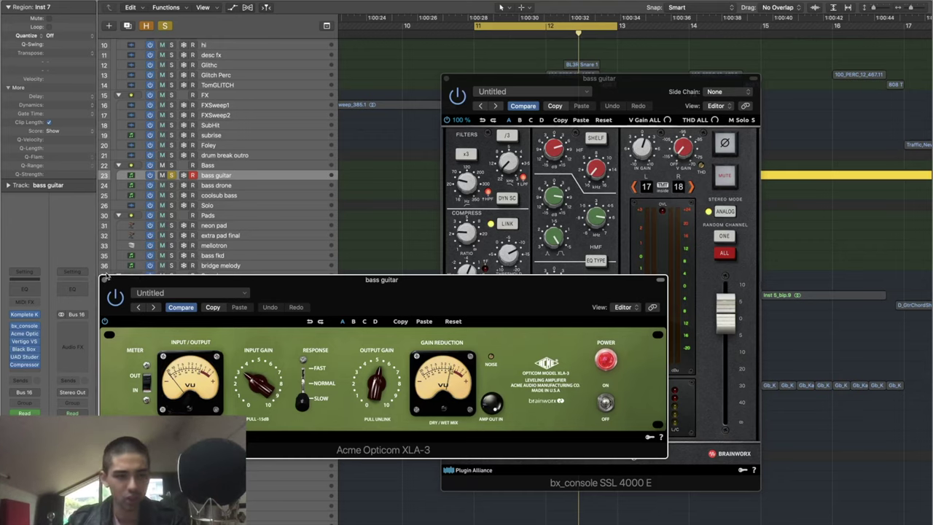
pyautogui.press('super+w')
pyautogui.press('super+w')
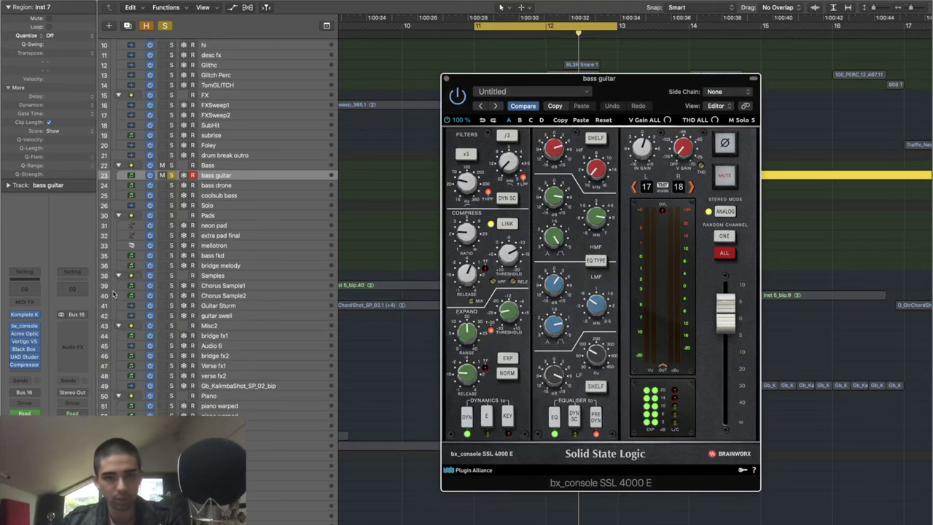
# Step: Hide the bass guitar's plug-in window and switch the solo from the bass guitar track to the Lead Vox stack
pyautogui.scroll(-3, 569, 311)
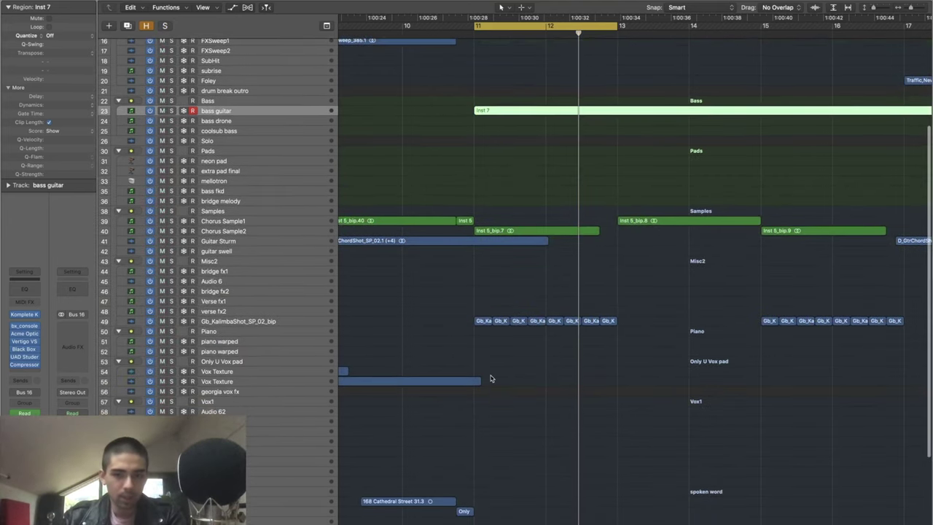
pyautogui.scroll(-5, 490, 379)
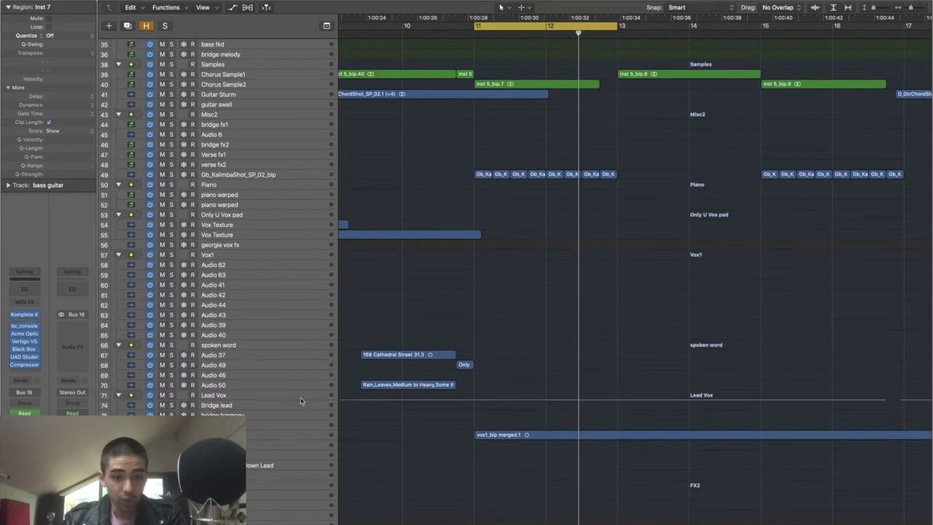
pyautogui.click(300, 396)
pyautogui.press('s')
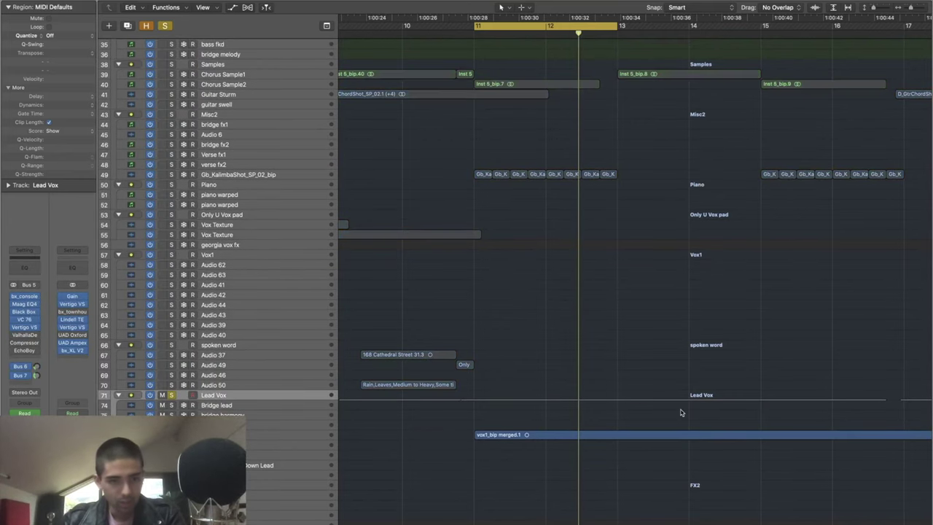
pyautogui.scroll(-3, 570, 404)
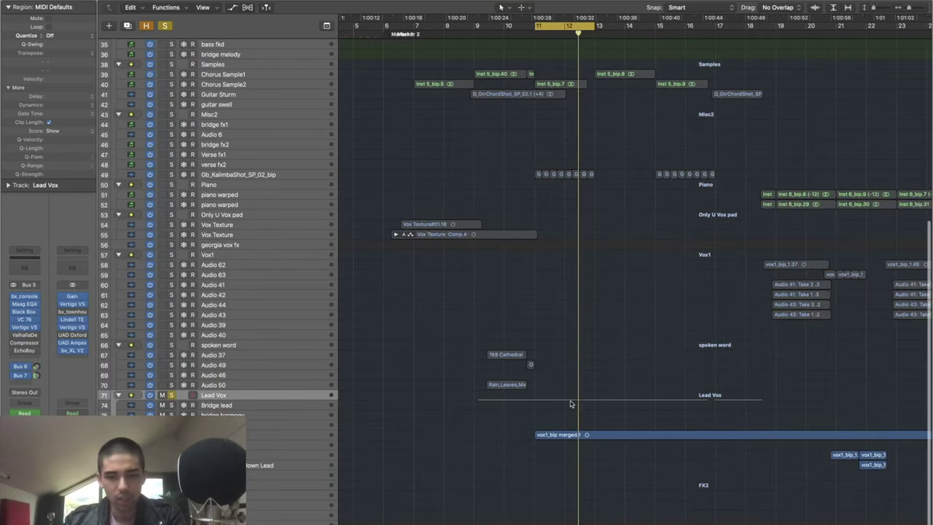
pyautogui.scroll(3, 571, 404)
pyautogui.press('super+Left')
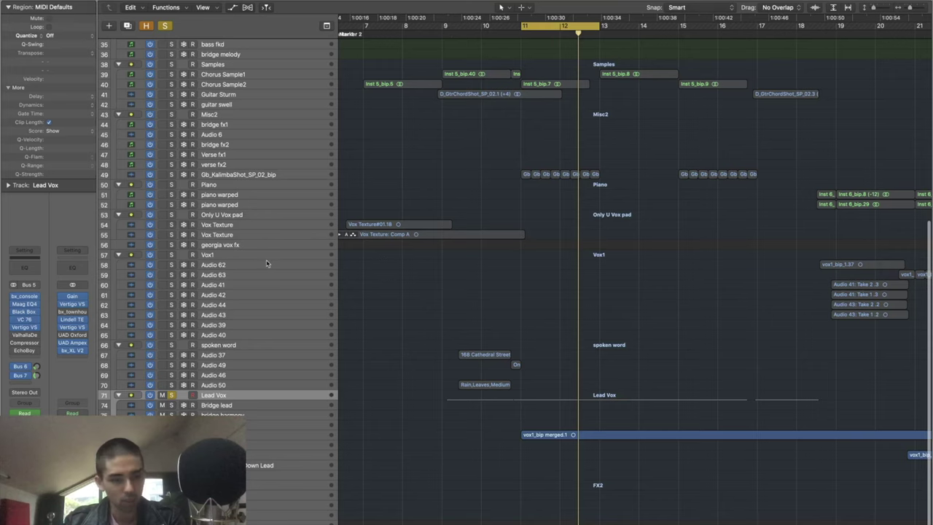
# Step: Show the Lead Vox plug-ins, close bx_console N, then expand the Maag EQ4 window's header, move it and close it
pyautogui.press('v')
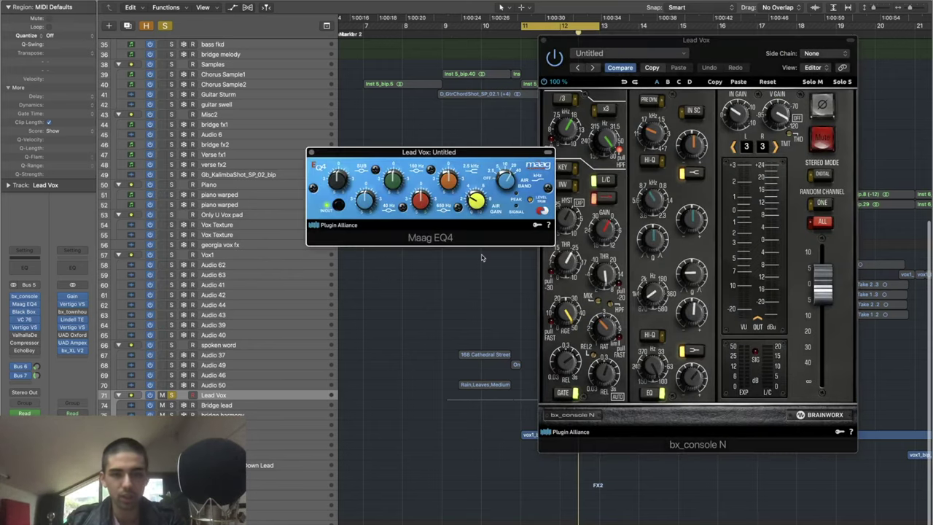
pyautogui.click(543, 42)
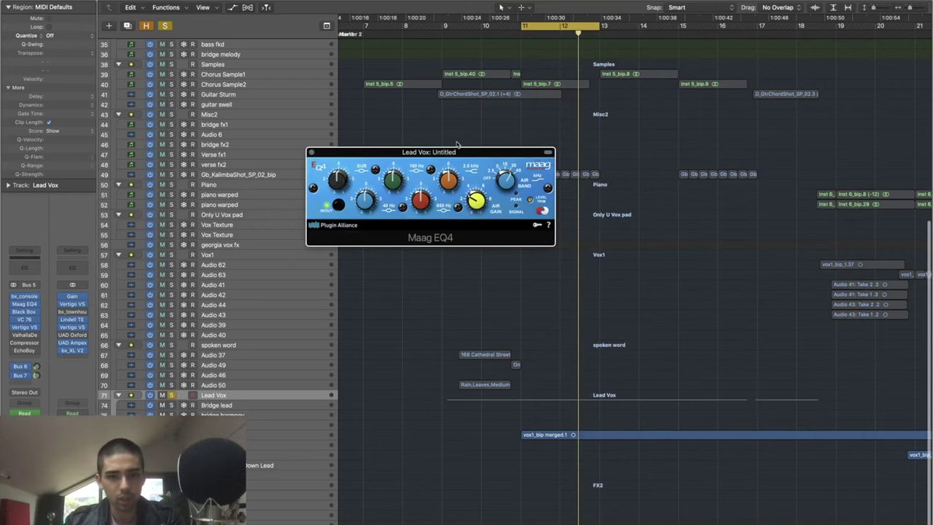
pyautogui.doubleClick(448, 153)
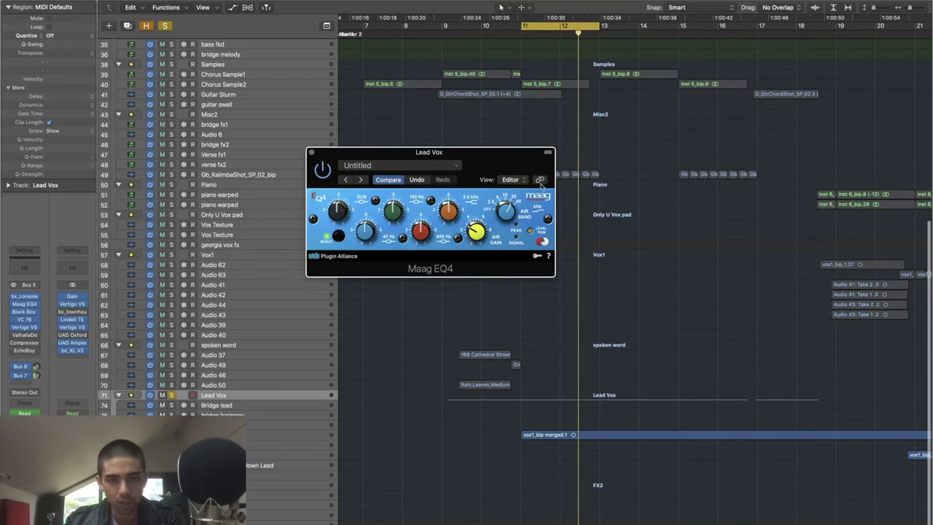
pyautogui.moveTo(514, 166); pyautogui.dragTo(484, 195)
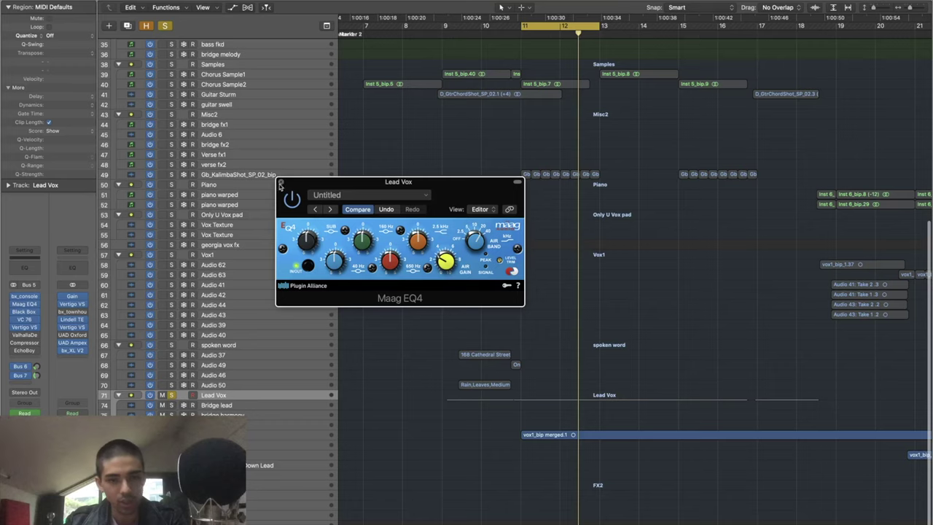
pyautogui.click(279, 183)
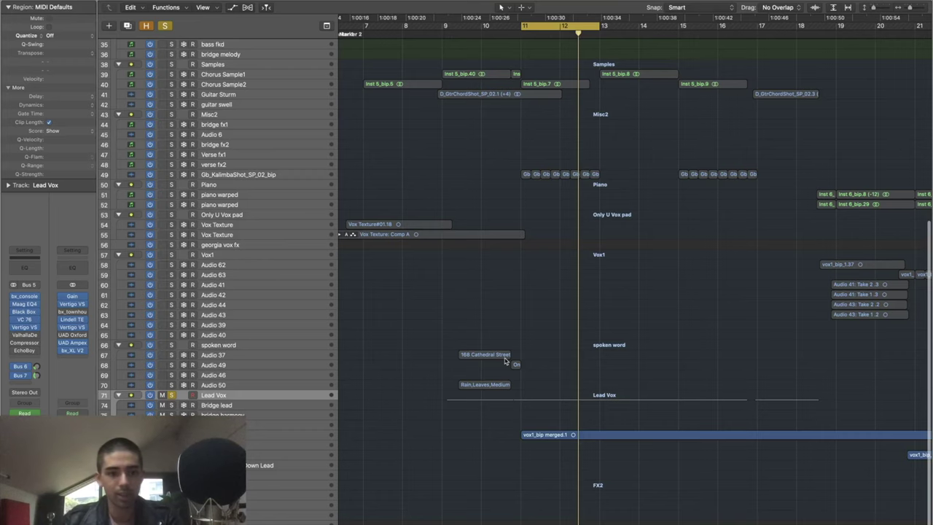
# Step: Remove the Lead Vox solo, turn off cycle mode and play the full arrangement from around bar 12
pyautogui.press('s')
pyautogui.press('.')
pyautogui.press('c')
pyautogui.press('space')
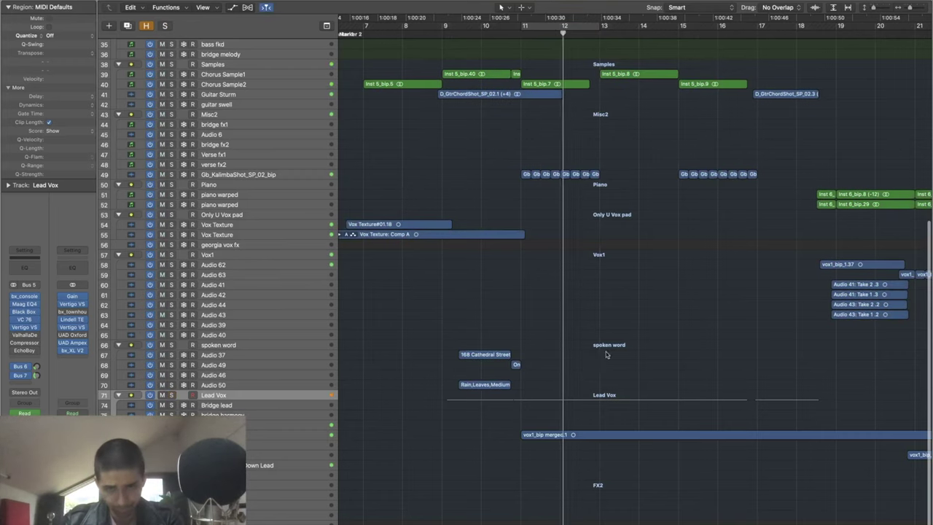
pyautogui.scroll(3, 622, 354)
pyautogui.hscroll(2, 622, 354)
pyautogui.scroll(10, 622, 355)
pyautogui.hscroll(3, 622, 355)
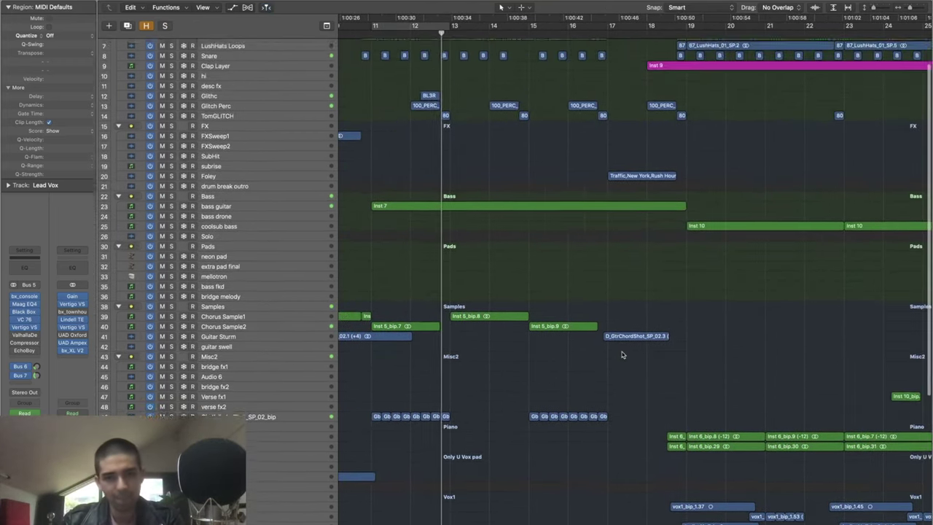
pyautogui.hscroll(3, 622, 355)
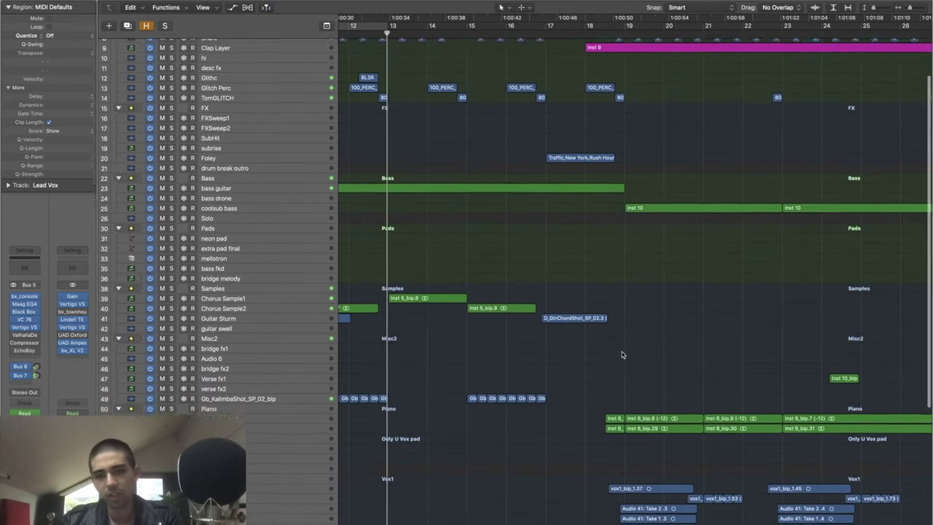
# Step: Set the cycle range from bar 19 to bar 23, play through part of it and stop
pyautogui.moveTo(625, 28); pyautogui.dragTo(783, 29)
pyautogui.press('space')
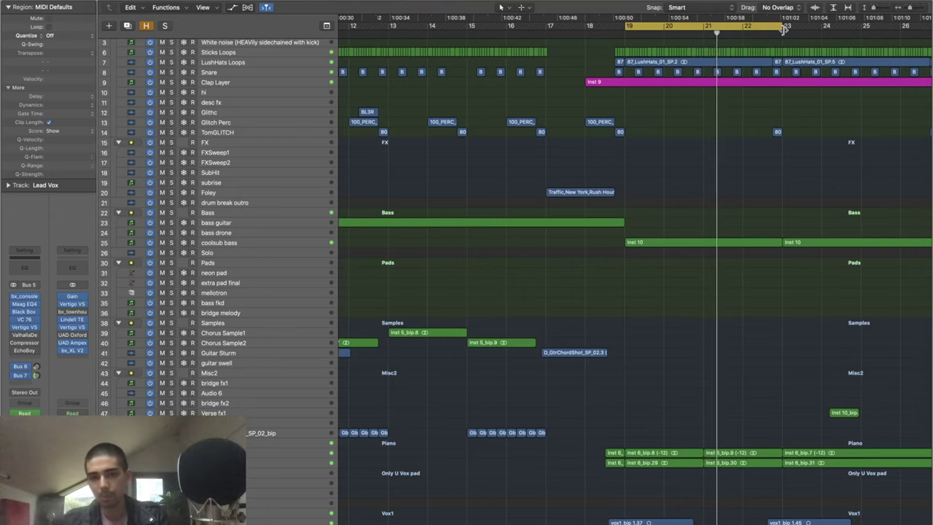
pyautogui.scroll(3, 743, 131)
pyautogui.click(292, 44)
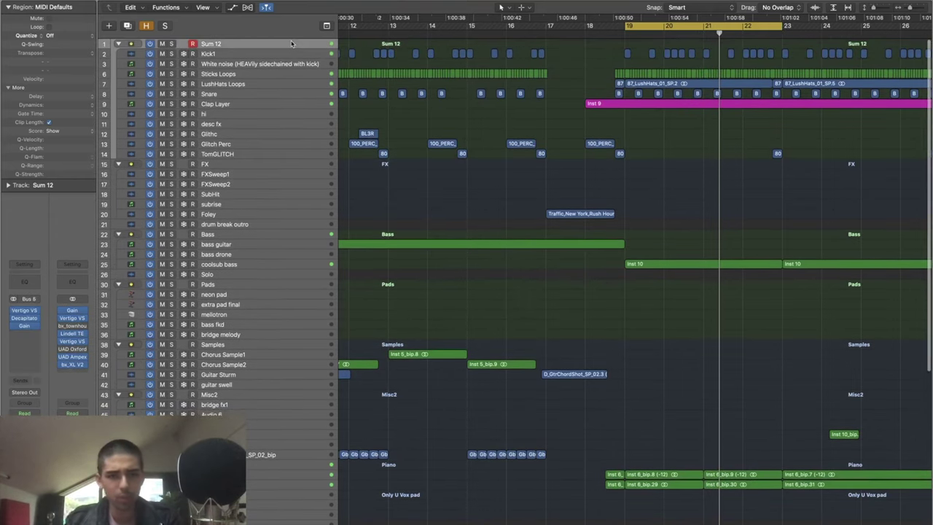
pyautogui.hotkey('ctrl', 's')
pyautogui.click(261, 82)
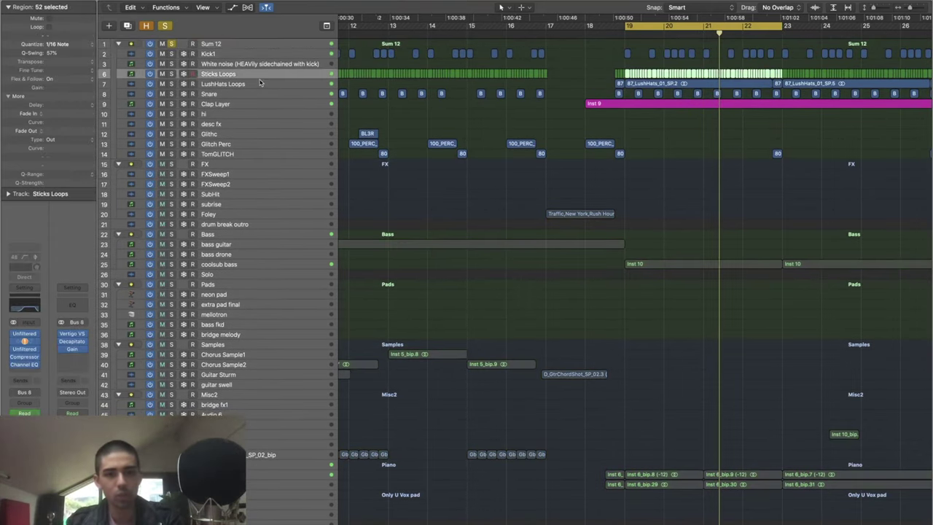
pyautogui.click(223, 46)
pyautogui.press('s')
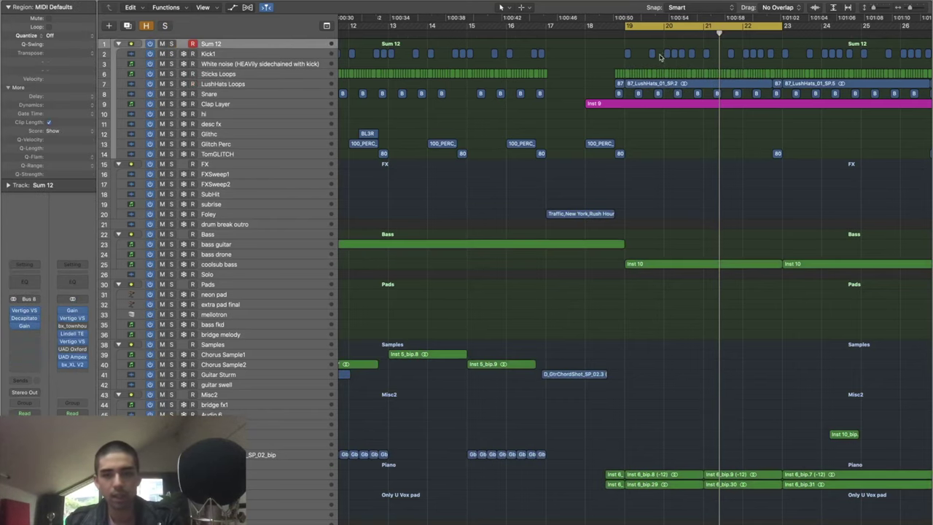
# Step: Solo the LushHats Loops track, play it within the cycle range, and solo the Clap Layer track alongside it
pyautogui.click(265, 85)
pyautogui.press('s')
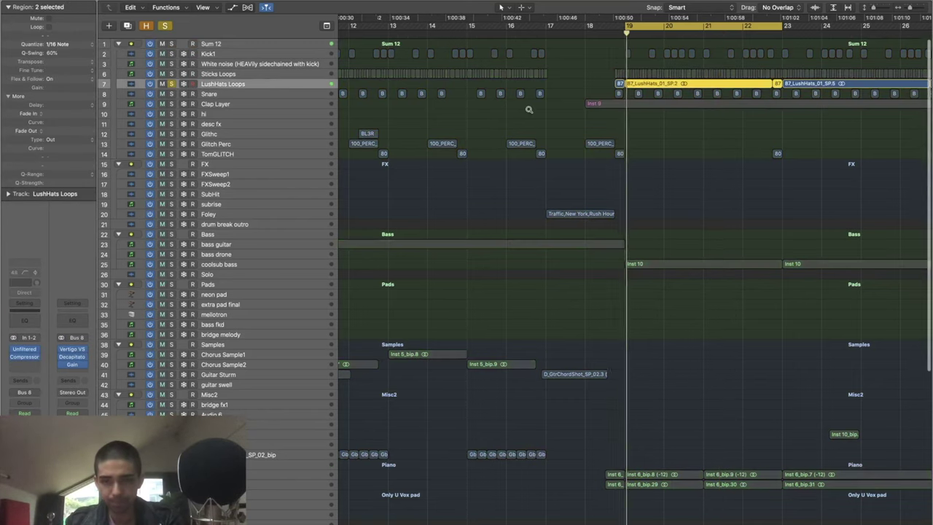
pyautogui.press('z')
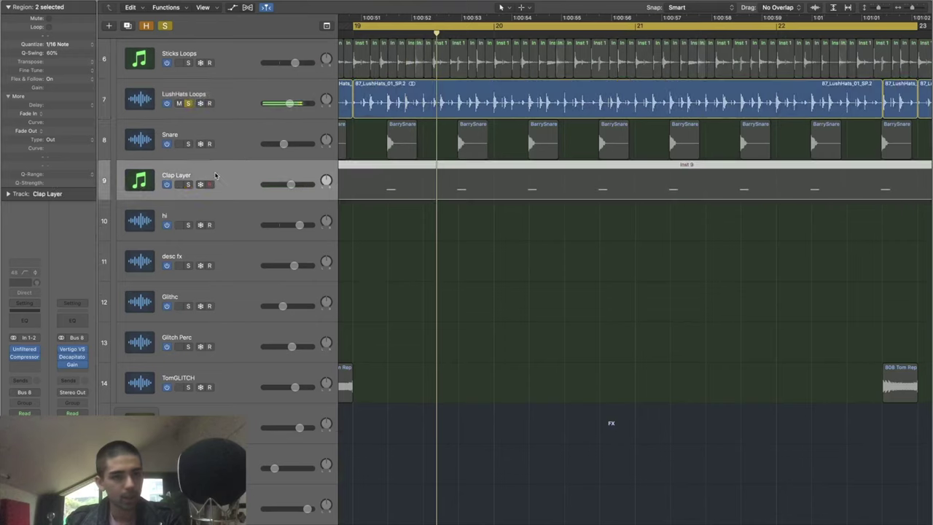
pyautogui.click(216, 175)
pyautogui.press('s')
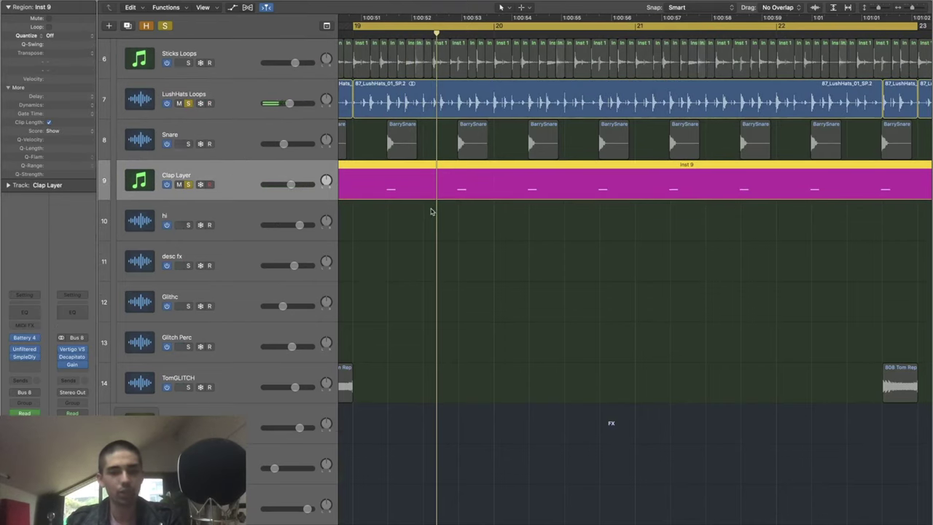
pyautogui.press('r')
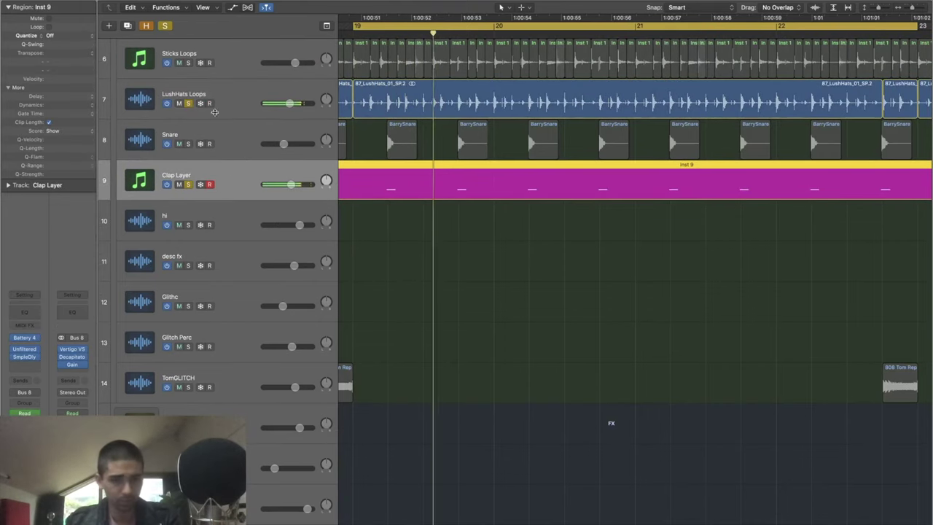
# Step: Stop playback and remove the solo from the LushHats Loops and Clap Layer tracks
pyautogui.press('space')
pyautogui.click(235, 93)
pyautogui.press('s')
pyautogui.click(245, 184)
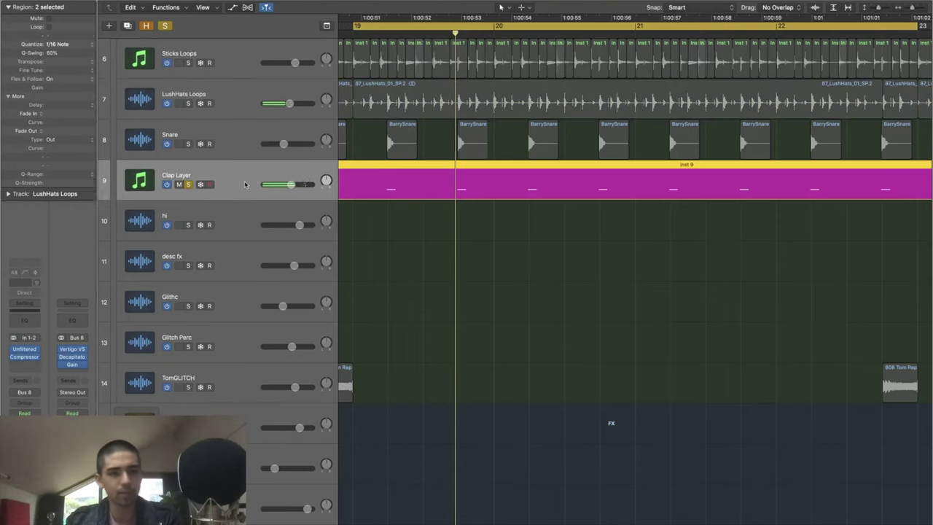
pyautogui.press('s')
# Step: Show the coolsub bass track's Komplete Kontrol Cool Sub preset, move the window clear of the bass region, and hide it
pyautogui.scroll(-10, 245, 183)
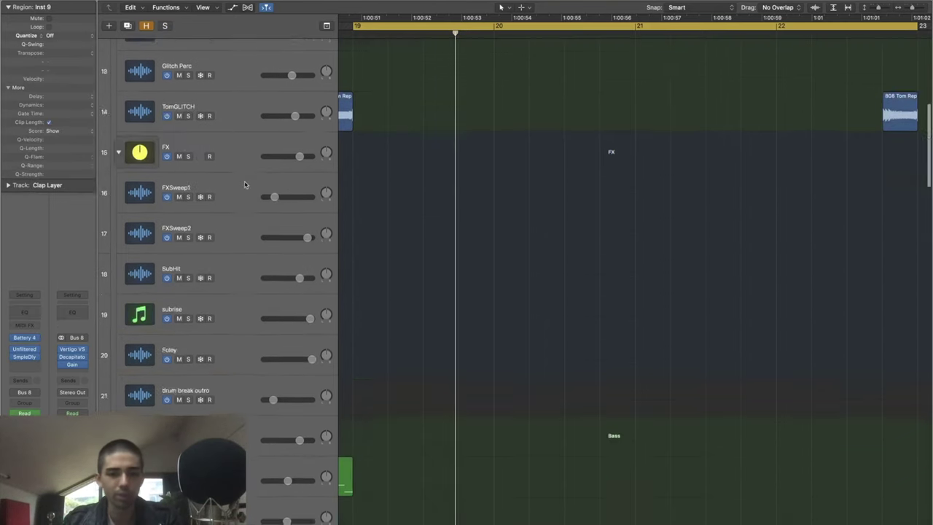
pyautogui.click(247, 194)
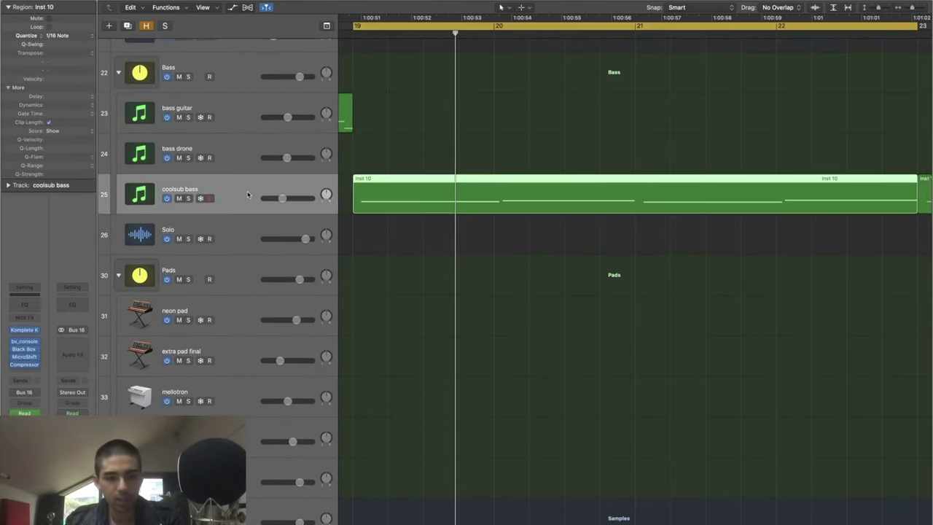
pyautogui.press('v')
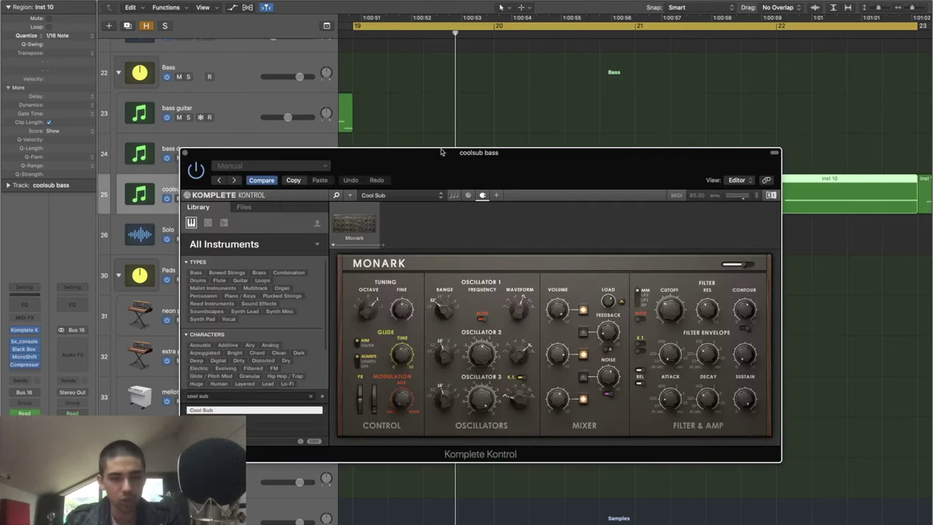
pyautogui.moveTo(465, 166); pyautogui.dragTo(486, 356)
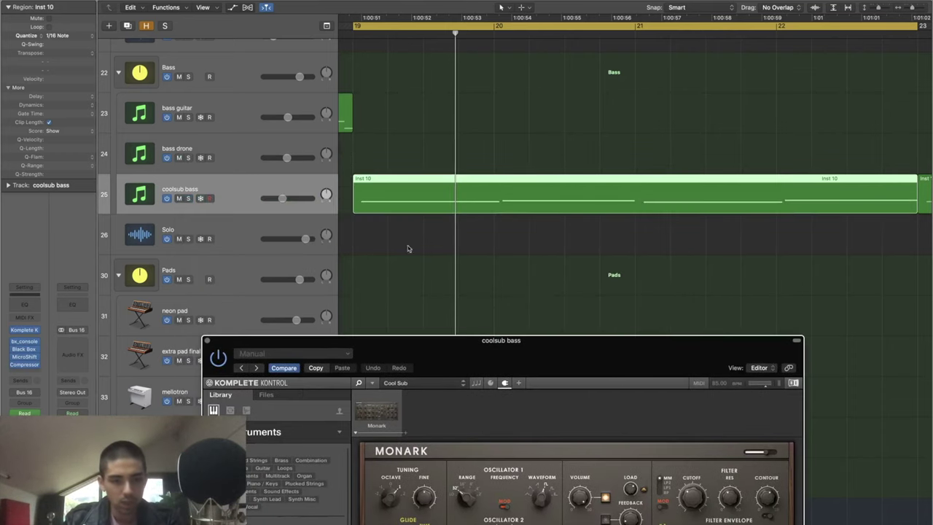
pyautogui.press('v')
# Step: Solo the second piano warped track (track 52), play it within the cycle range and remove the solo
pyautogui.press('super+Left')
pyautogui.press('super+Left')
pyautogui.press('super+Left')
pyautogui.press('super+Left')
pyautogui.scroll(-8, 404, 238)
pyautogui.scroll(-10, 403, 239)
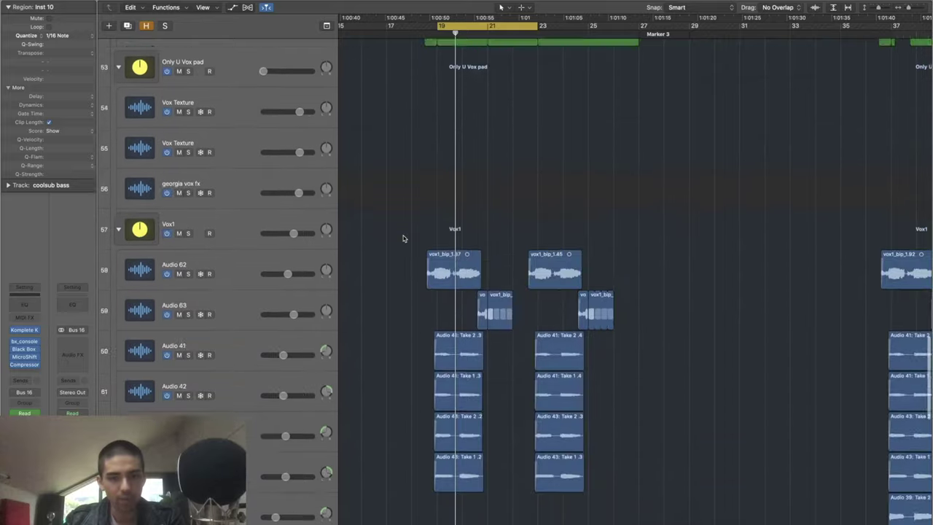
pyautogui.click(258, 134)
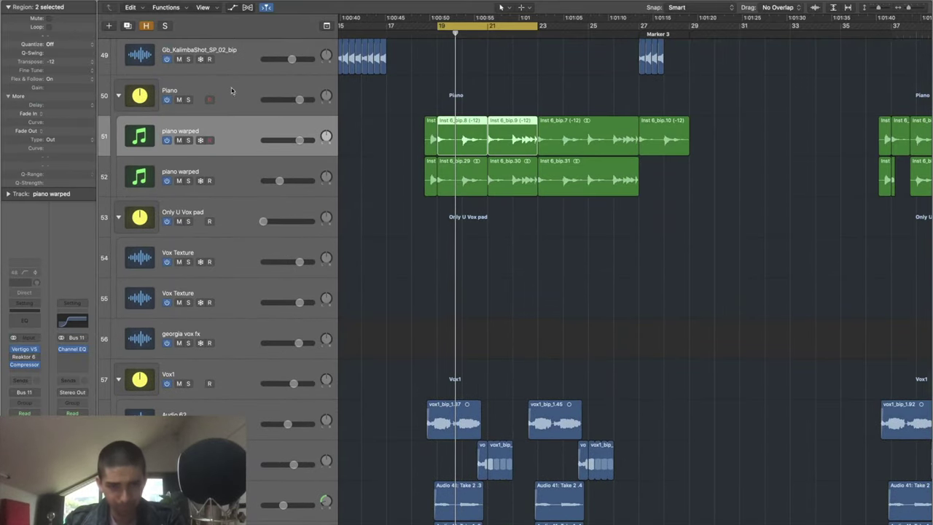
pyautogui.click(233, 91)
pyautogui.click(242, 157)
pyautogui.press('s')
pyautogui.press('space')
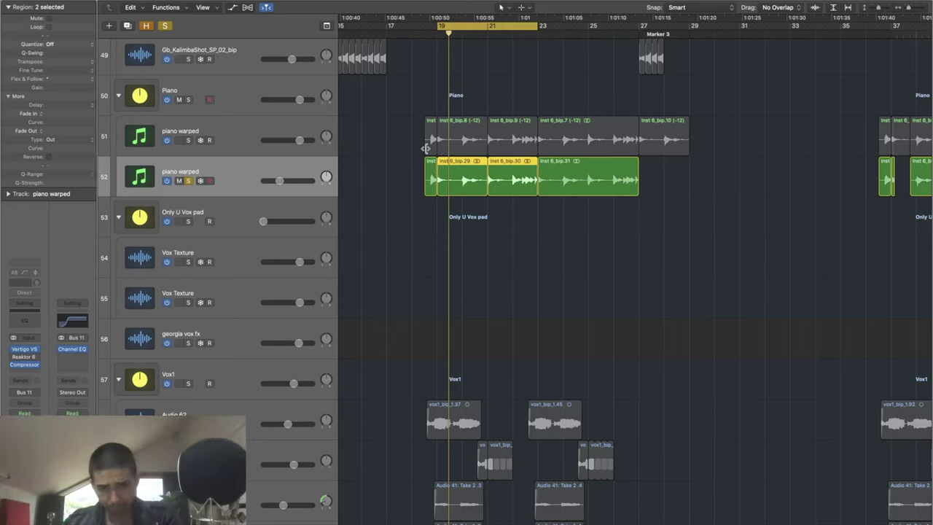
pyautogui.press('s')
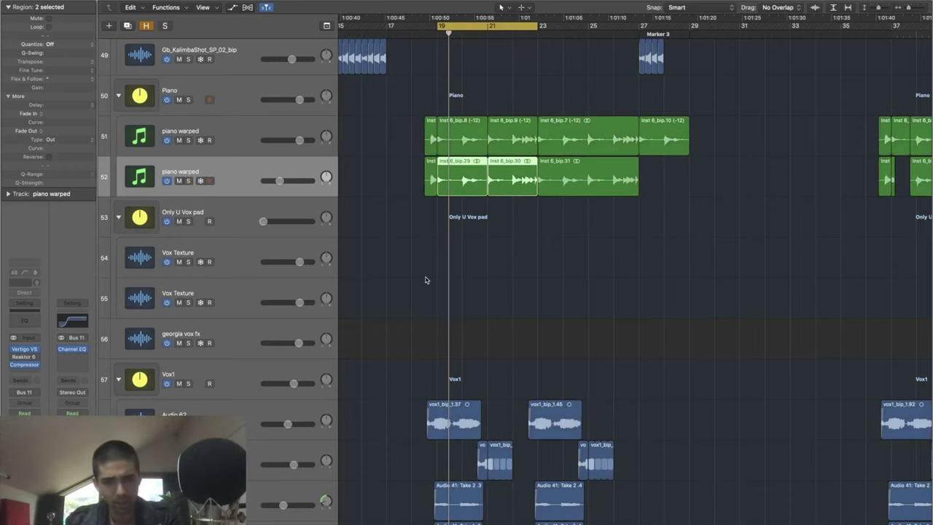
# Step: Solo the Piano stack, play both piano warped tracks together and remove the solo during playback
pyautogui.scroll(2, 426, 280)
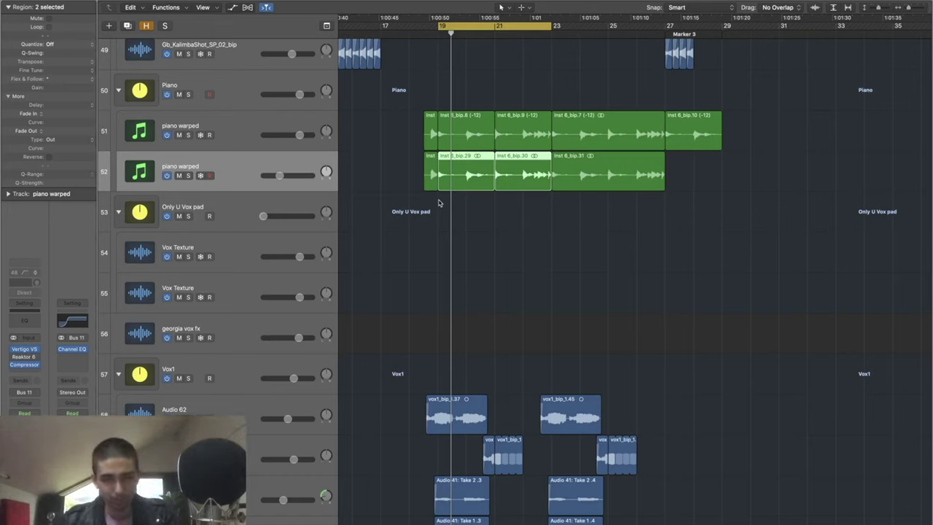
pyautogui.click(226, 80)
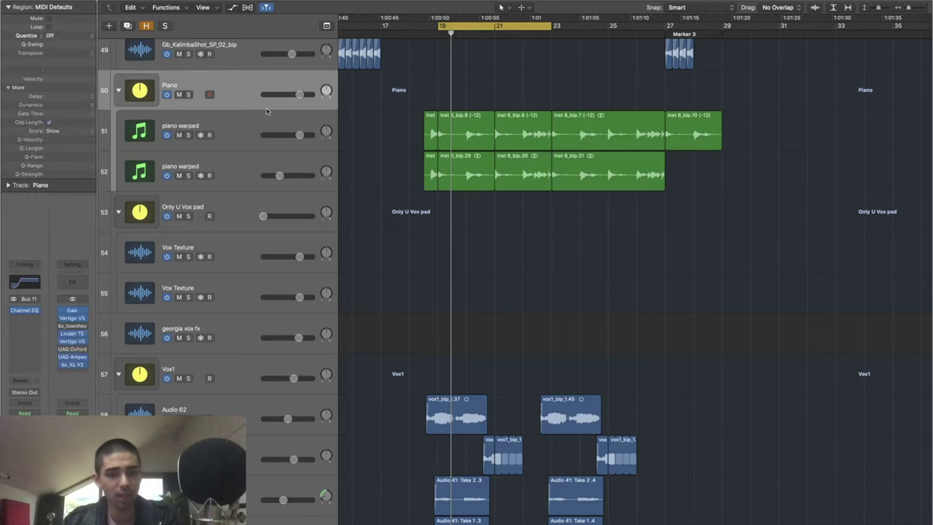
pyautogui.press('s')
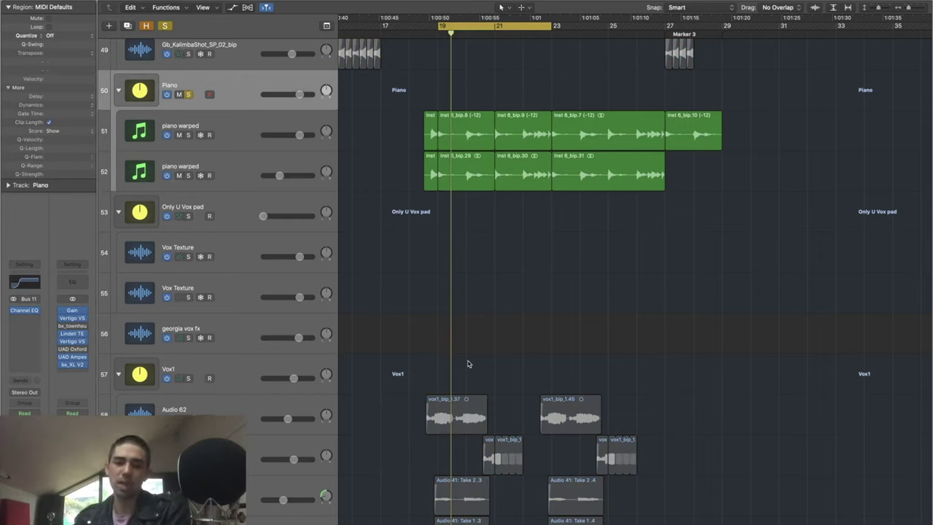
pyautogui.press('space')
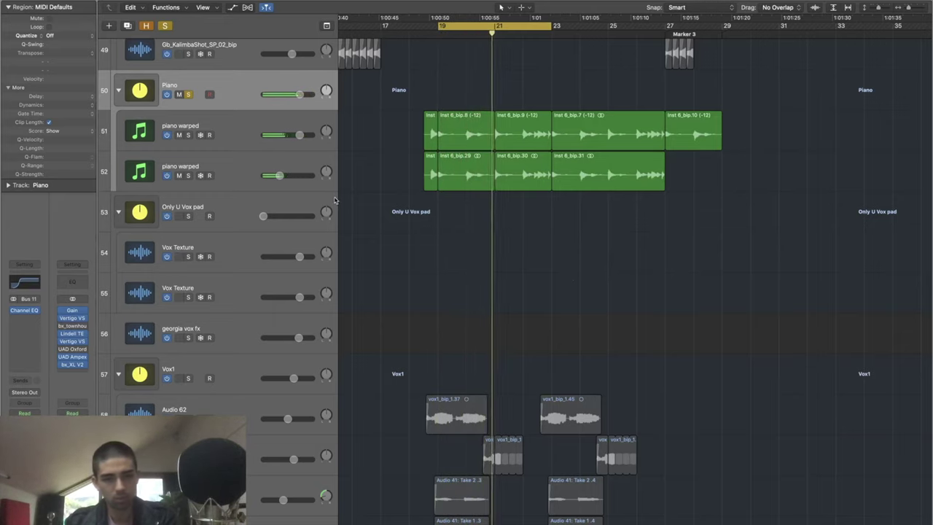
pyautogui.press('s')
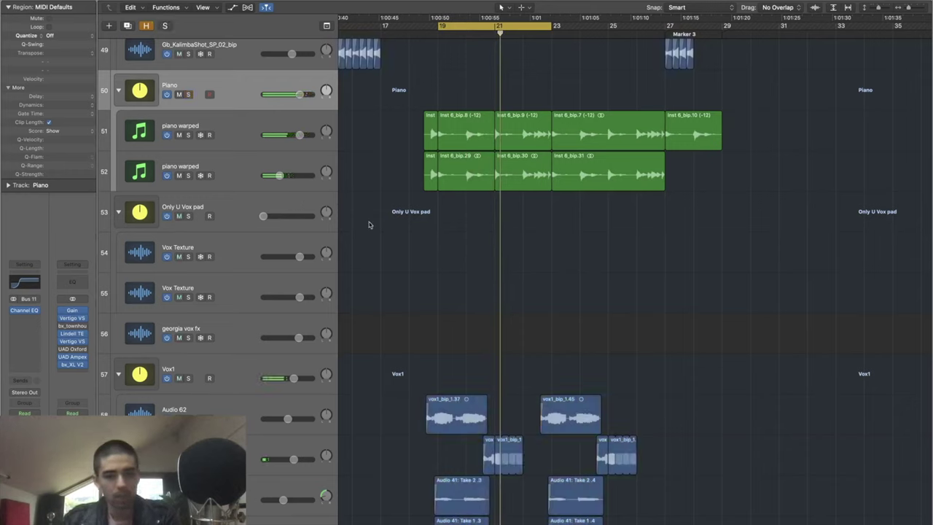
# Step: Select the first piano warped track's regions (track 51), show Flex view across the tracks and hide it again
pyautogui.moveTo(385, 124); pyautogui.dragTo(704, 125)
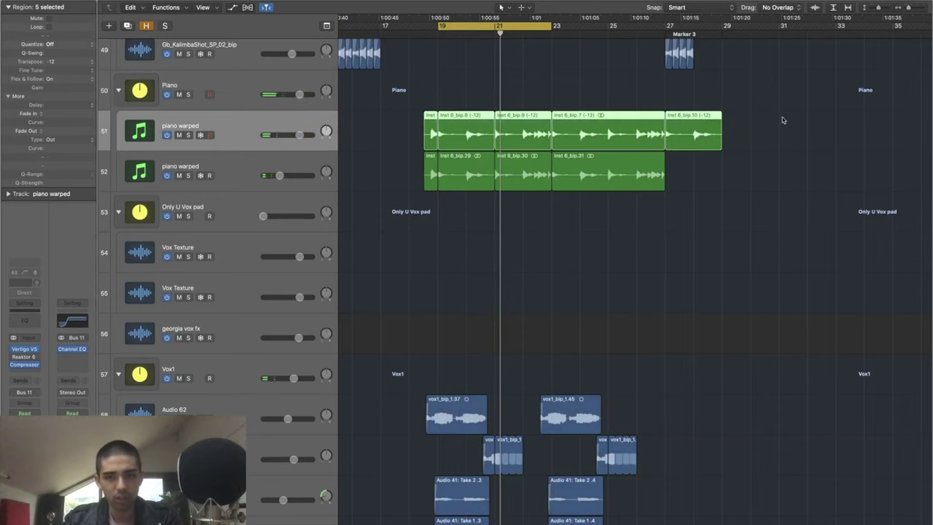
pyautogui.press('super+f')
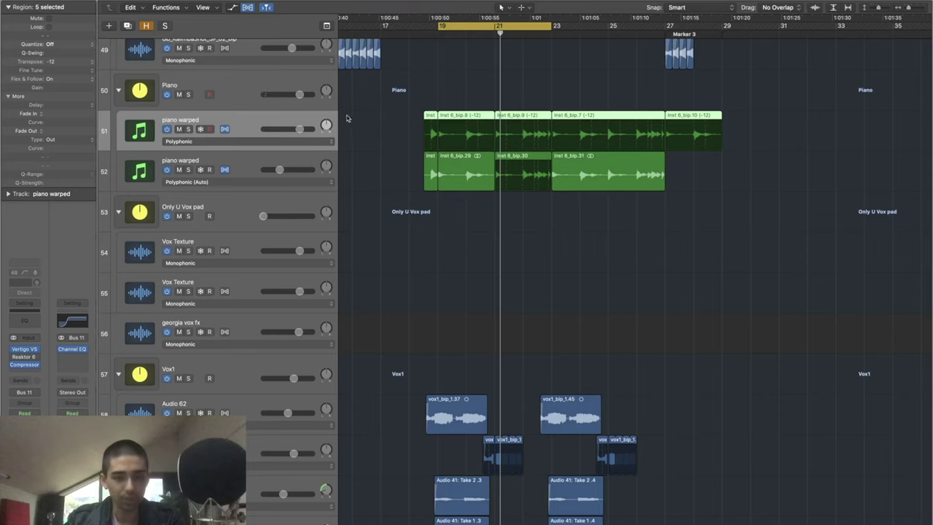
pyautogui.scroll(-10, 712, 123)
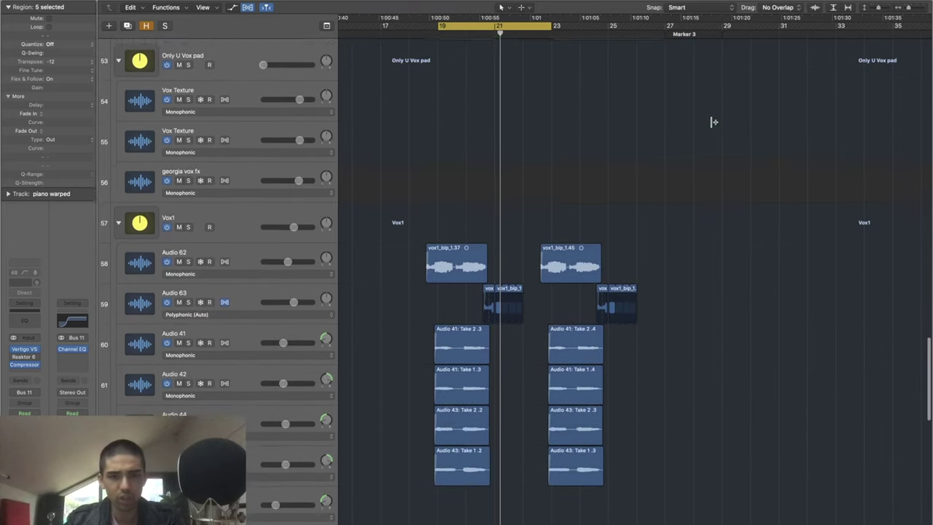
pyautogui.scroll(3, 712, 124)
pyautogui.press('super+f')
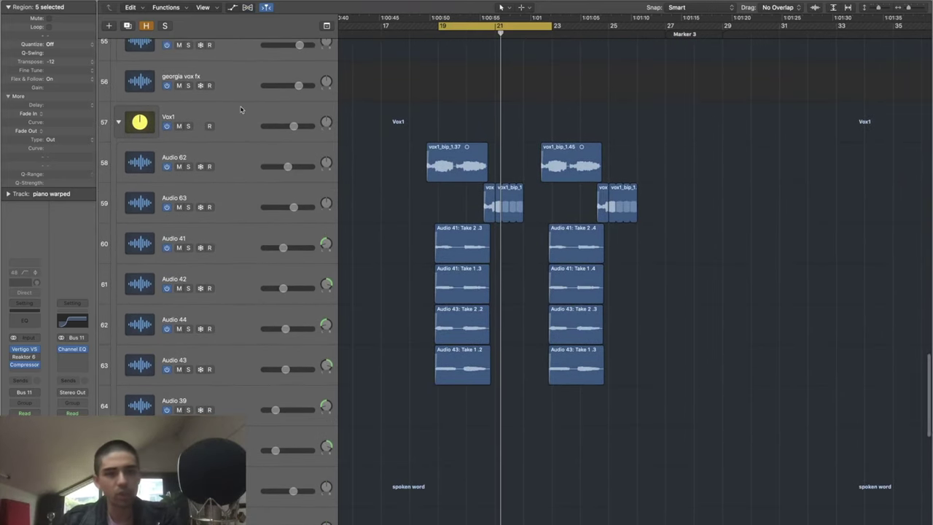
# Step: Solo the Vox1 stack, play it within the cycle range and select the Audio 62 track
pyautogui.click(241, 109)
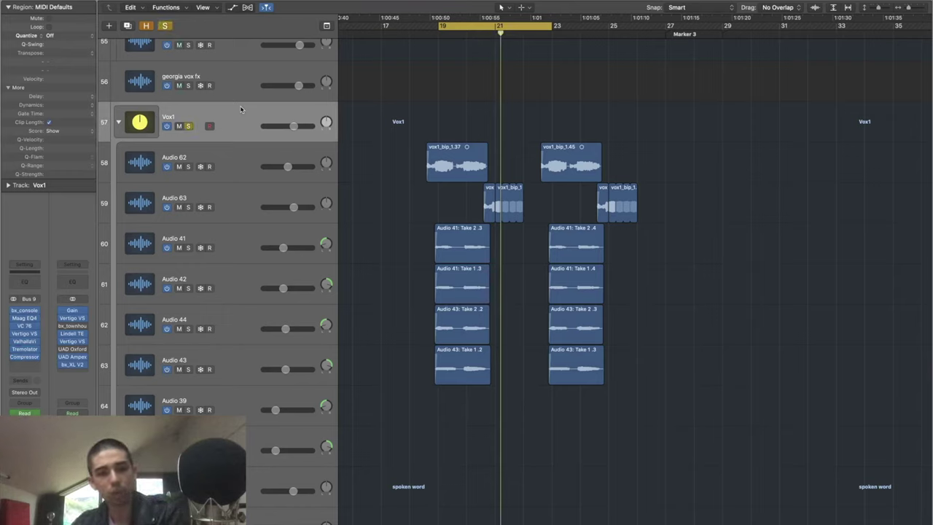
pyautogui.press('space')
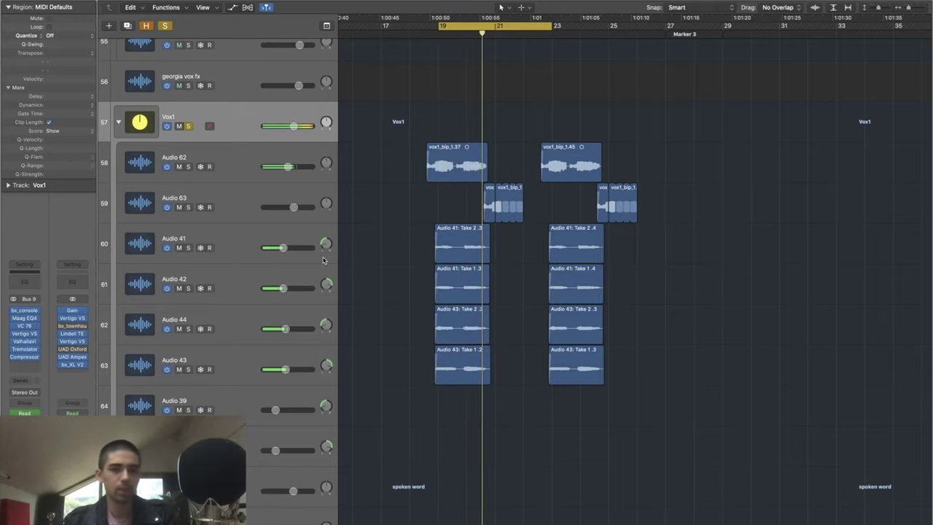
pyautogui.click(225, 150)
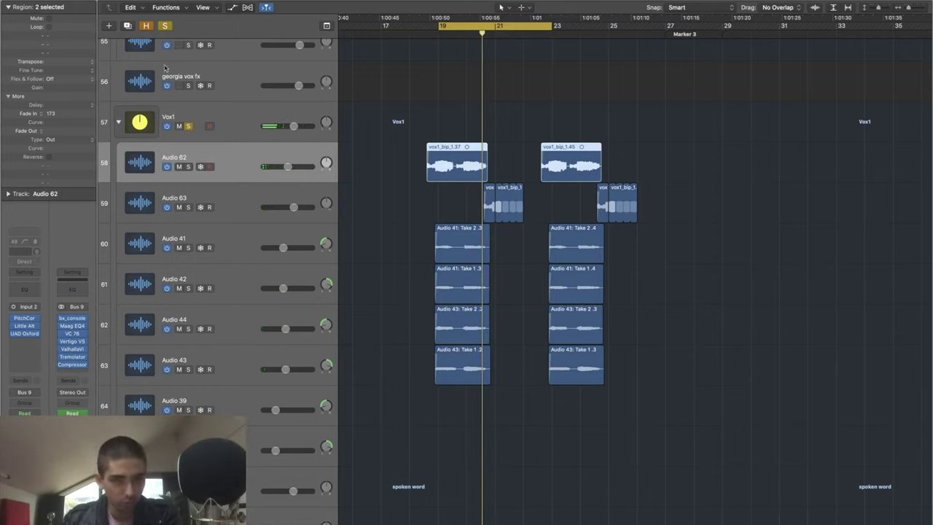
pyautogui.press('v')
pyautogui.press('v')
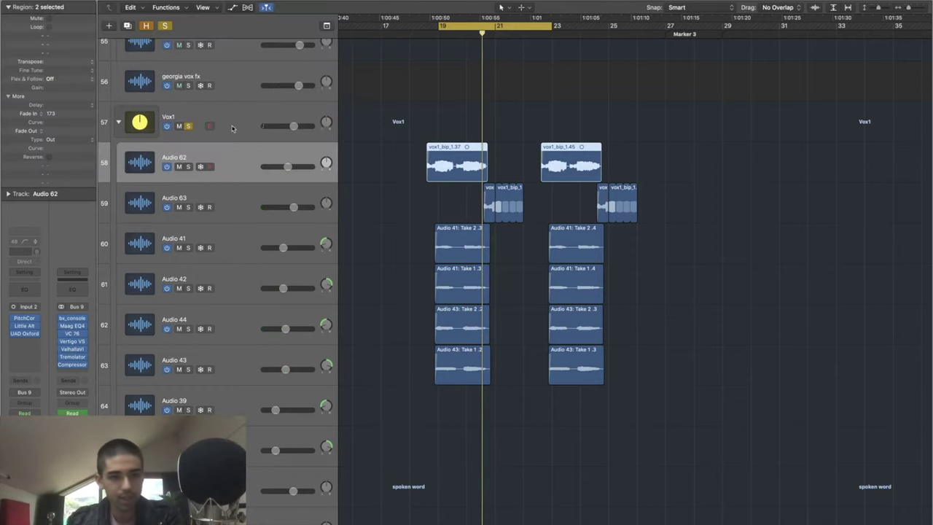
# Step: Show the Vox1 stack's Tremolator plug-in, move its window away from the first vocal regions and close it
pyautogui.click(232, 128)
pyautogui.press('v')
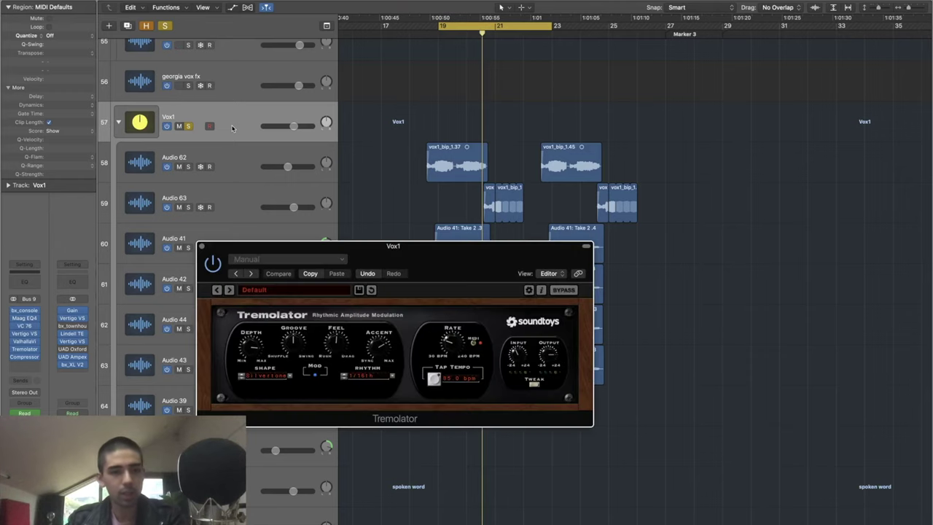
pyautogui.moveTo(397, 259); pyautogui.dragTo(435, 214)
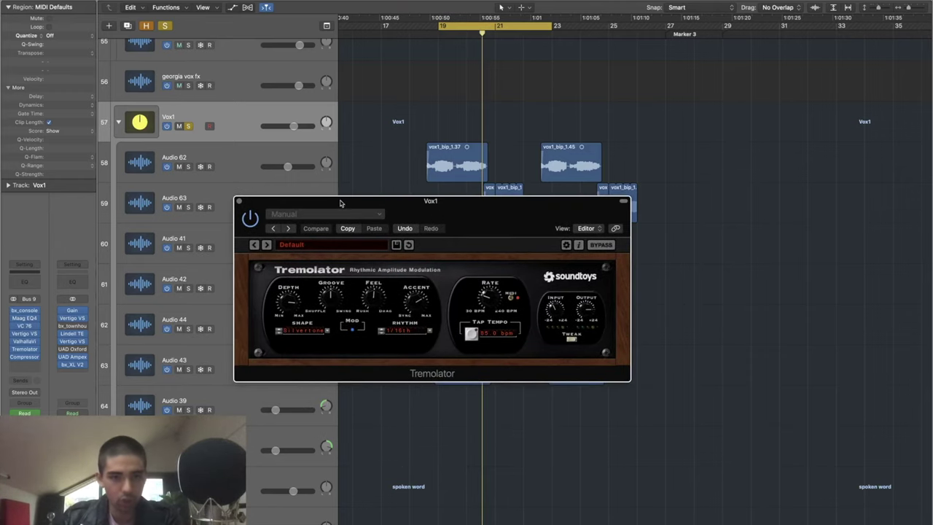
pyautogui.moveTo(339, 203); pyautogui.dragTo(608, 204)
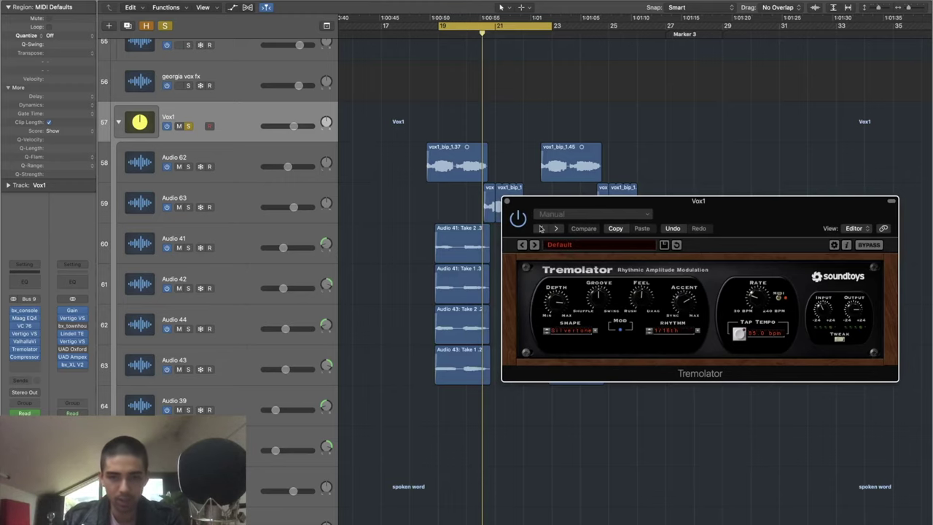
pyautogui.click(507, 202)
# Step: Solo the Lead Vox stack, play the chorus lead vocal with the cycle range off and remove the solo
pyautogui.scroll(-15, 516, 265)
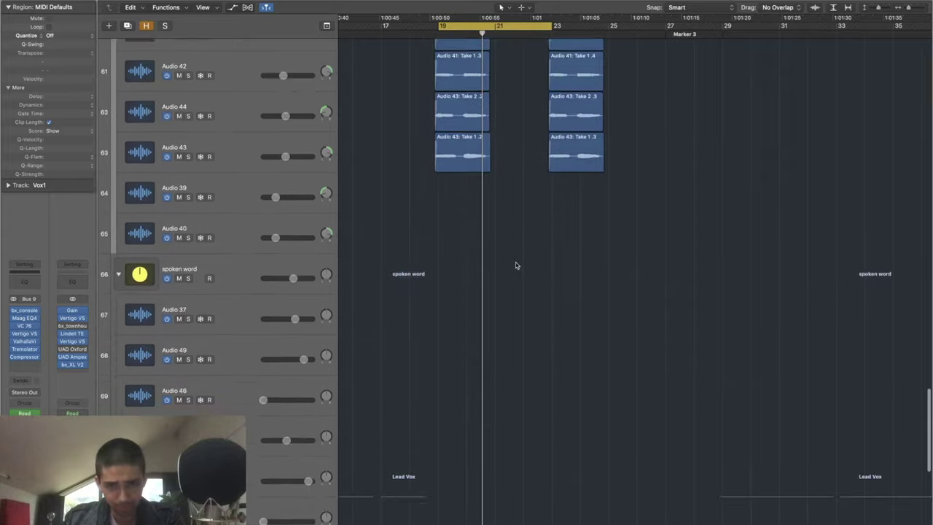
pyautogui.scroll(6, 230, 200)
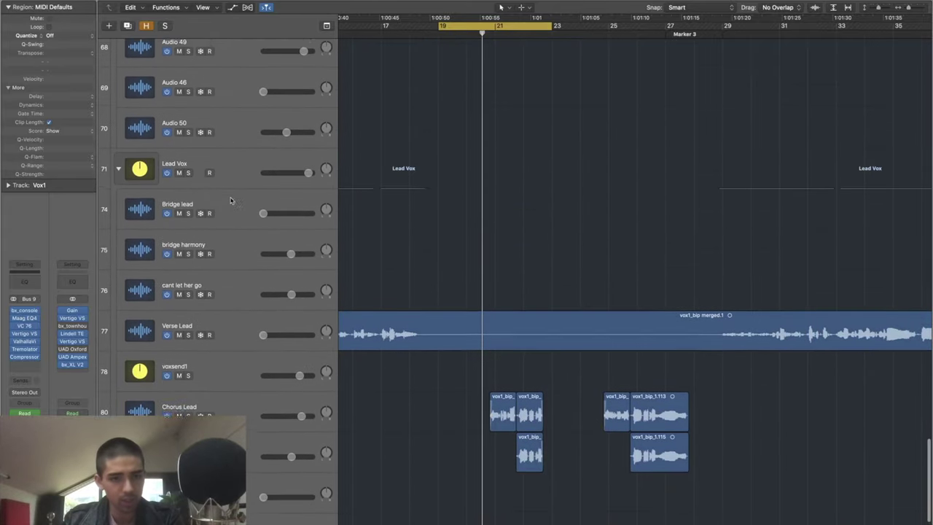
pyautogui.click(233, 202)
pyautogui.press('s')
pyautogui.press('space')
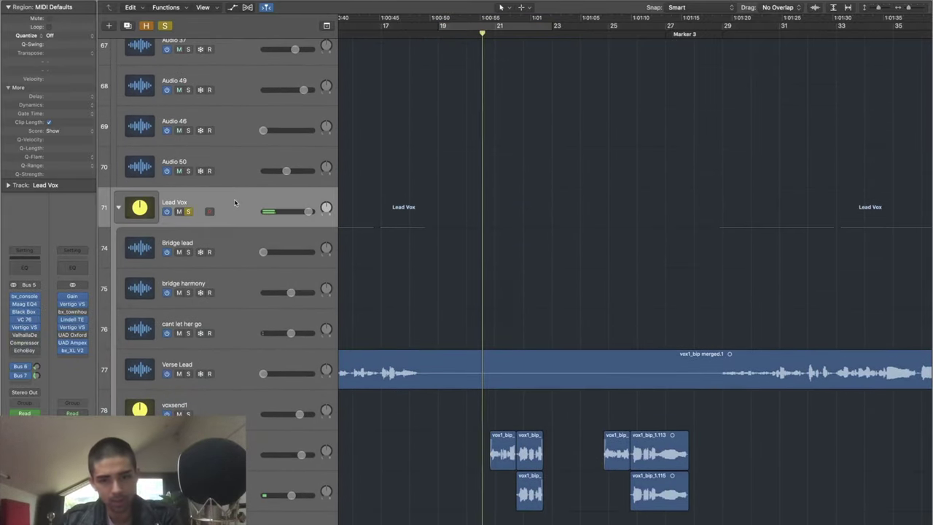
pyautogui.press('super+Left')
pyautogui.press('super+Left')
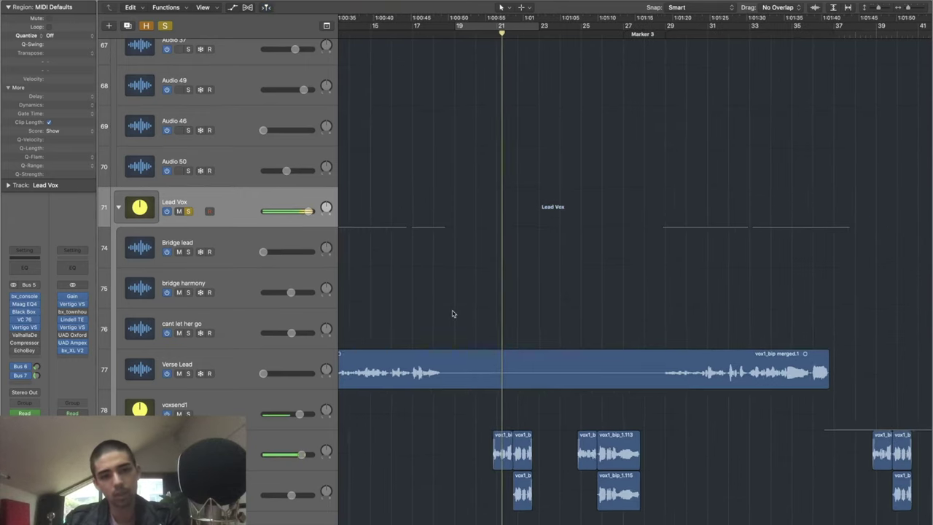
pyautogui.press('super+Up')
pyautogui.press('super+Up')
pyautogui.press('super+Up')
pyautogui.press('s')
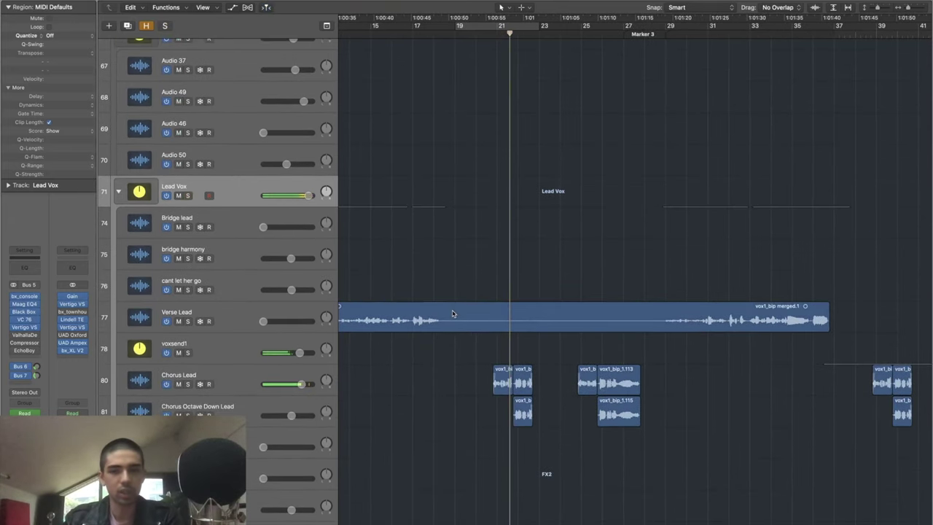
# Step: Look over the arrangement from the vocal stacks up through the piano, Misc2 and Samples tracks to the bass tracks
pyautogui.scroll(10, 452, 314)
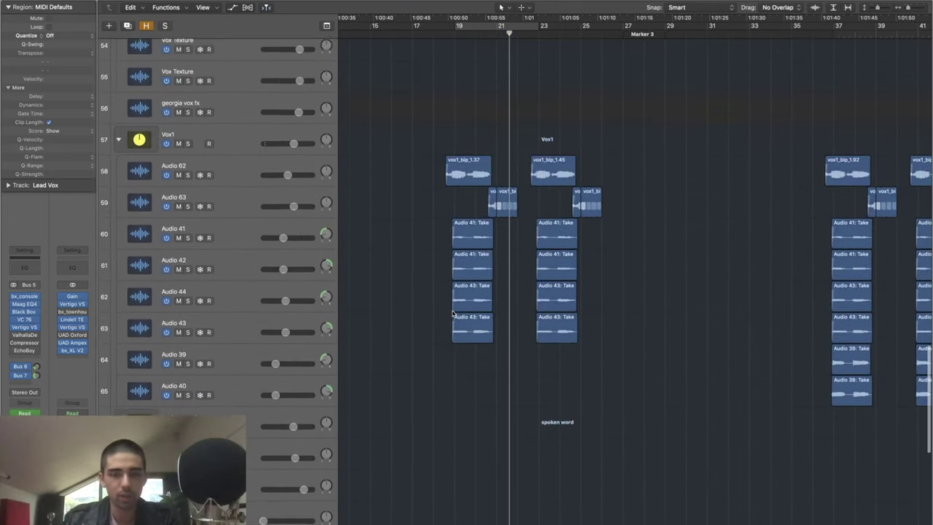
pyautogui.scroll(1, 452, 313)
pyautogui.scroll(5, 452, 313)
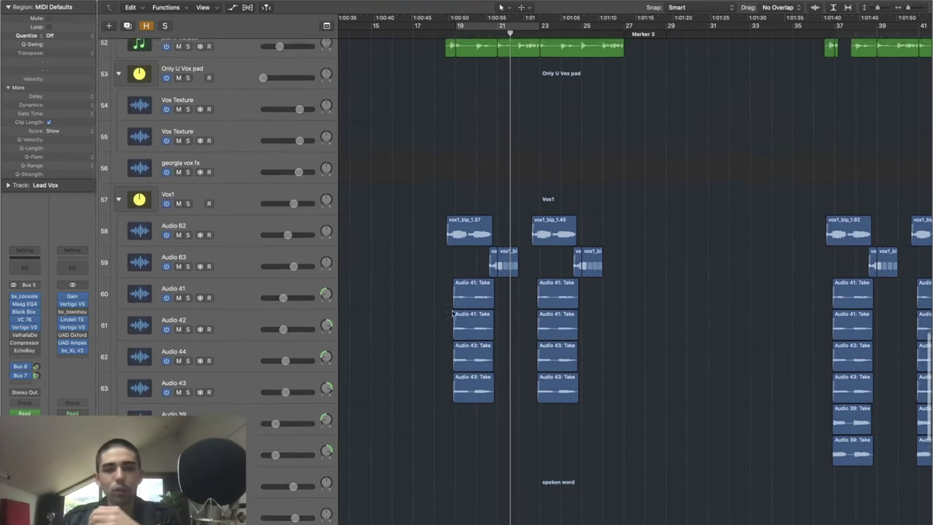
pyautogui.scroll(10, 452, 313)
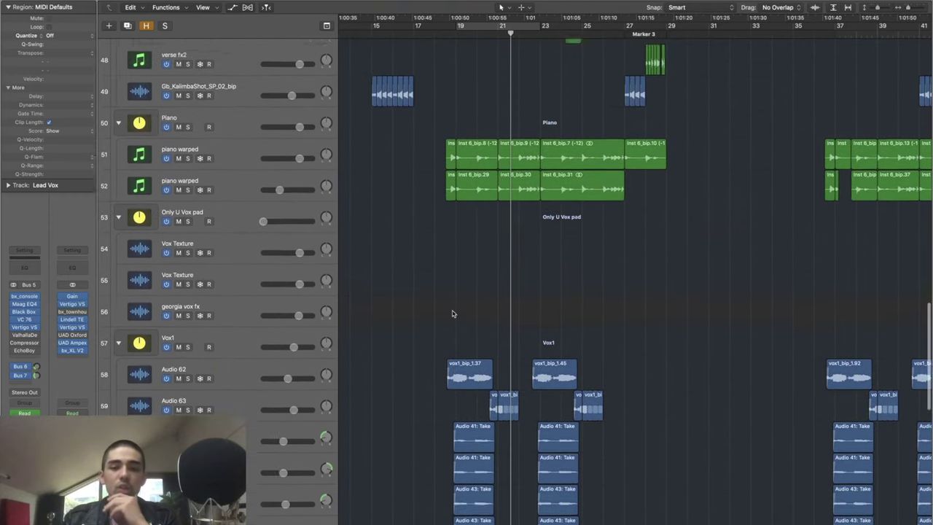
pyautogui.scroll(6, 452, 313)
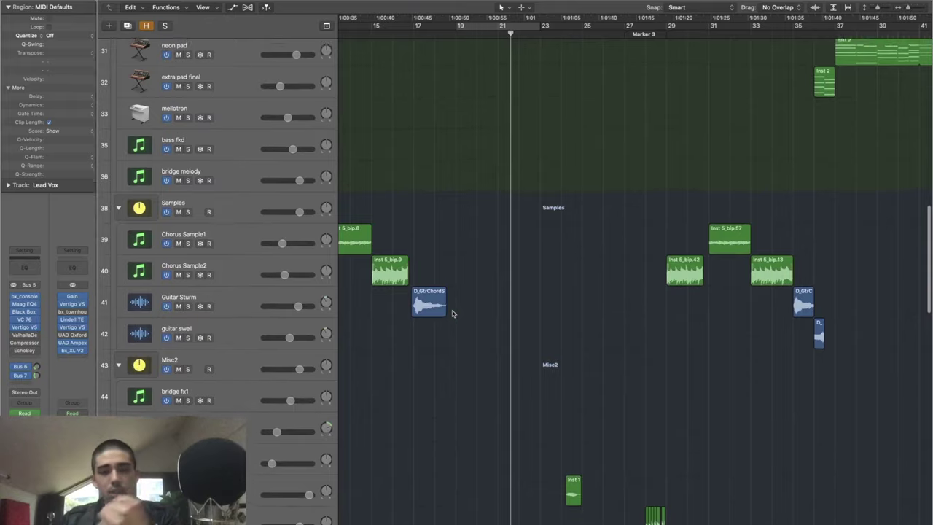
pyautogui.scroll(-20, 452, 314)
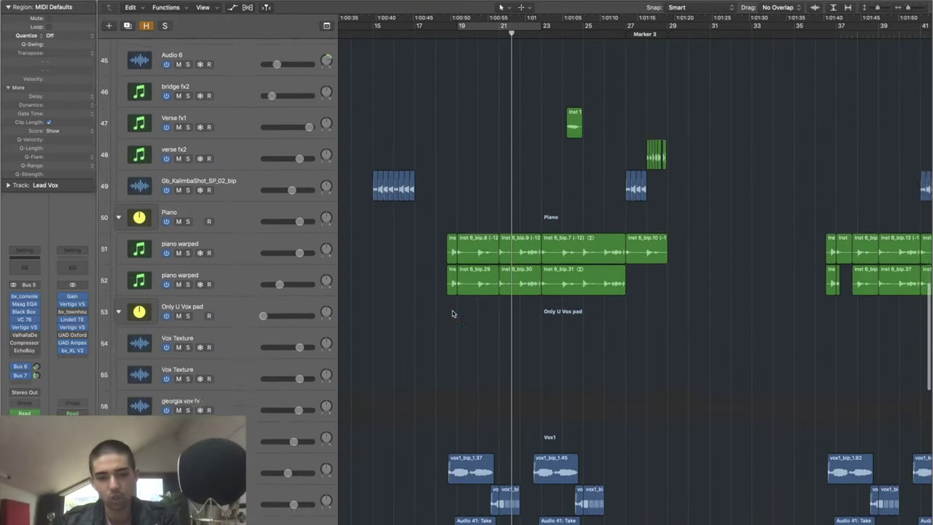
pyautogui.scroll(20, 697, 336)
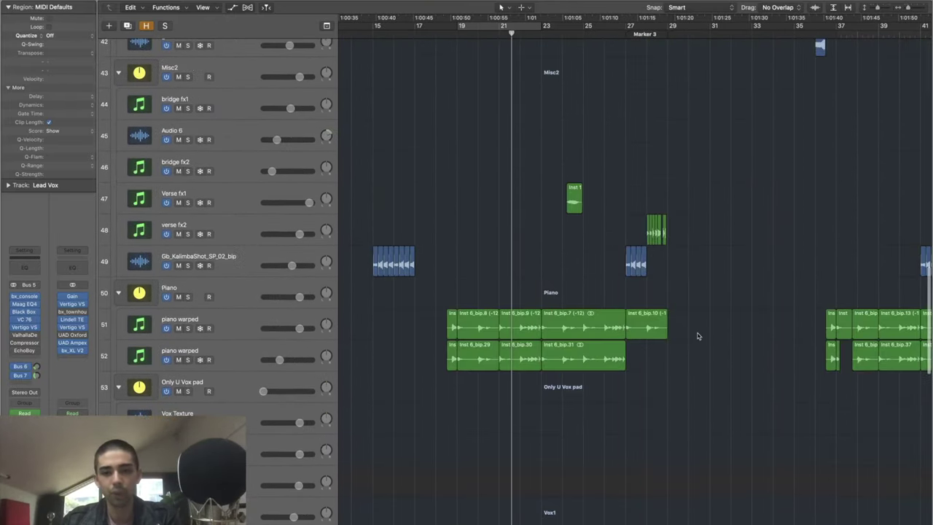
pyautogui.scroll(9, 647, 70)
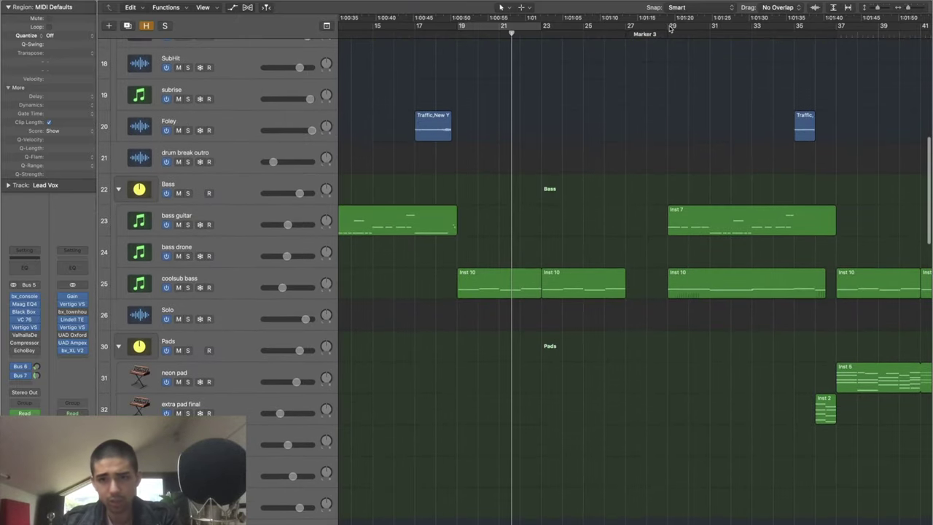
# Step: Set the cycle range to bars 29 to 33 and play that section with all tracks
pyautogui.moveTo(670, 29); pyautogui.dragTo(750, 264)
pyautogui.scroll(10, 750, 264)
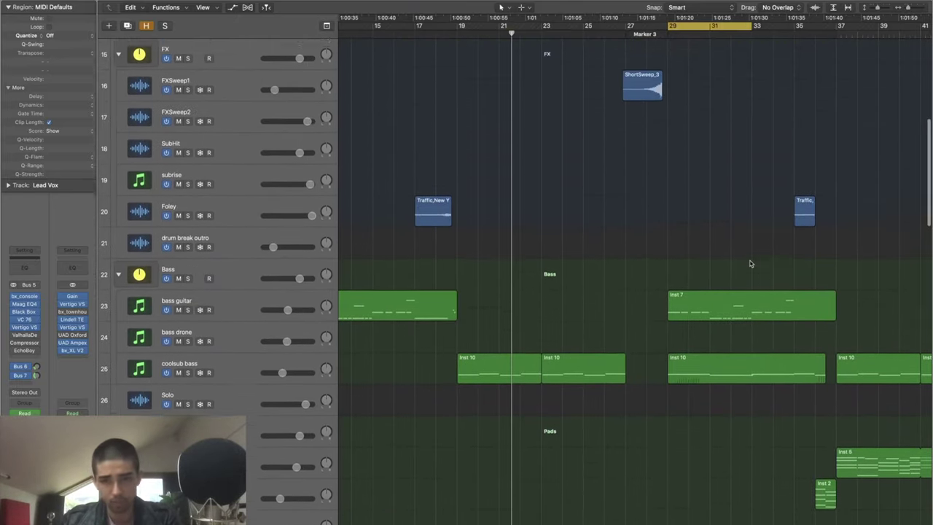
pyautogui.scroll(-8, 751, 263)
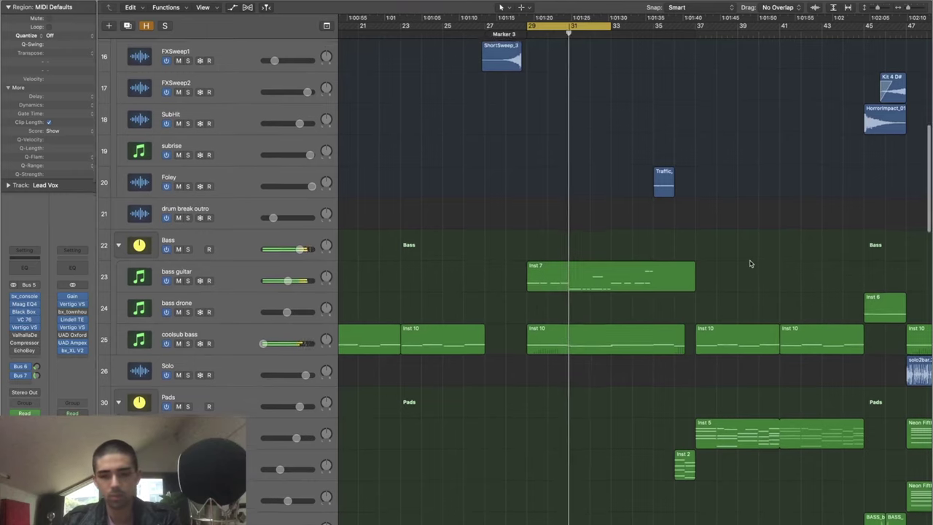
pyautogui.scroll(-2, 750, 264)
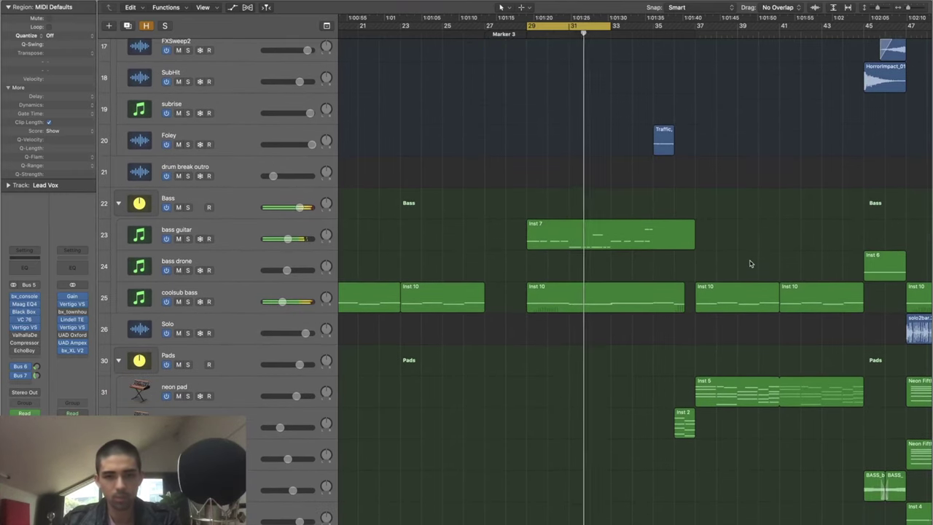
pyautogui.scroll(-10, 694, 301)
# Step: Solo the coolsub bass track, show its Komplete Kontrol instrument and play the bass region from bar 29 with the cycle on
pyautogui.scroll(9, 694, 301)
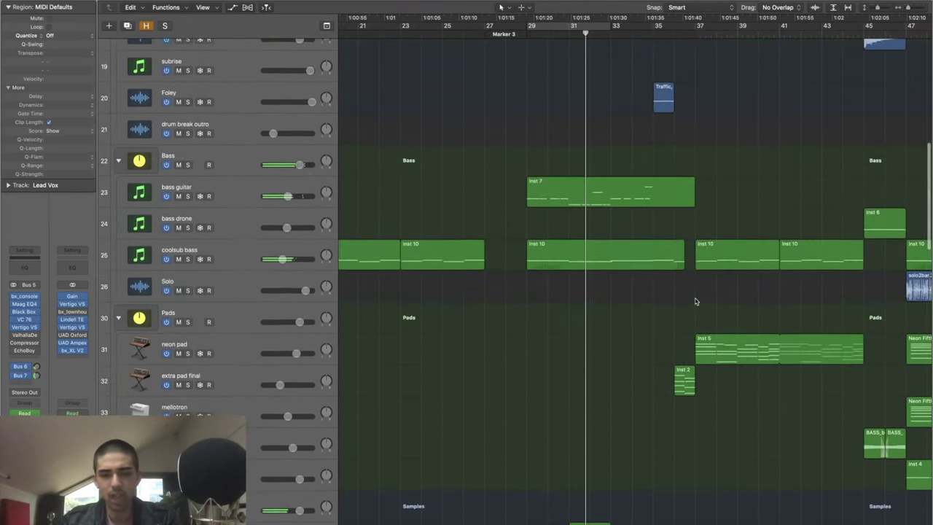
pyautogui.scroll(15, 695, 301)
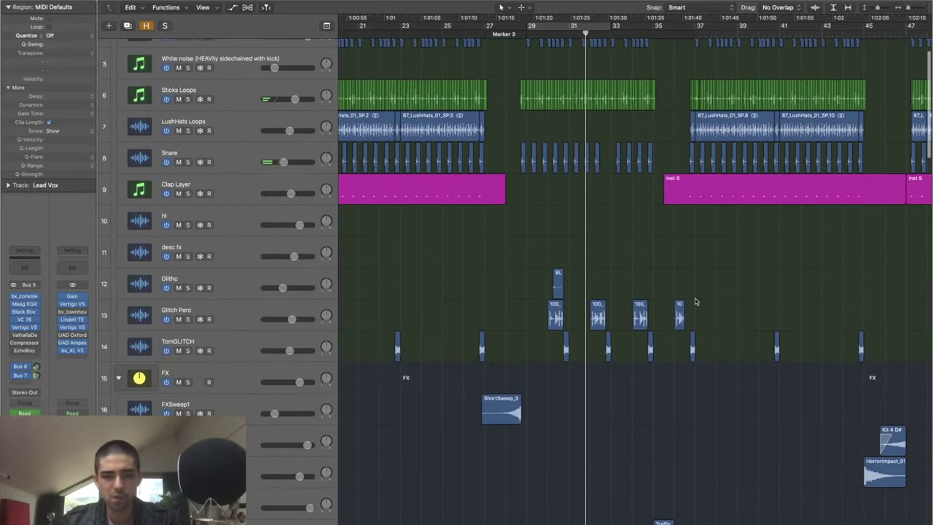
pyautogui.scroll(8, 658, 331)
pyautogui.scroll(-6, 658, 331)
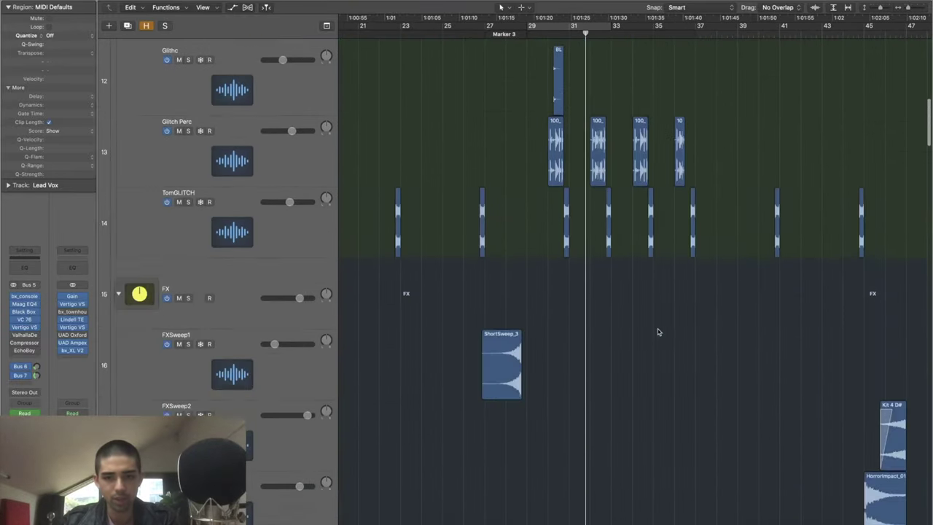
pyautogui.scroll(-8, 658, 332)
pyautogui.scroll(-3, 658, 331)
pyautogui.click(644, 237)
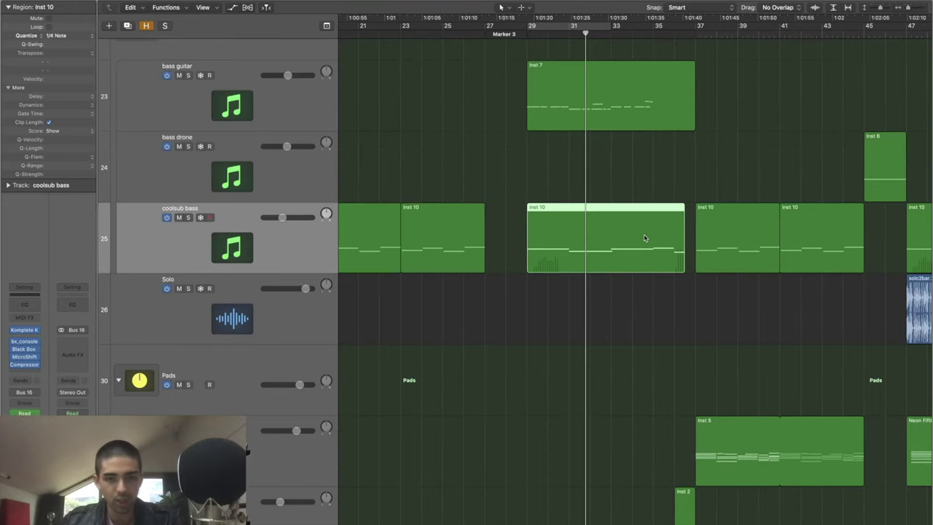
pyautogui.press('v')
pyautogui.press('s')
pyautogui.press('c')
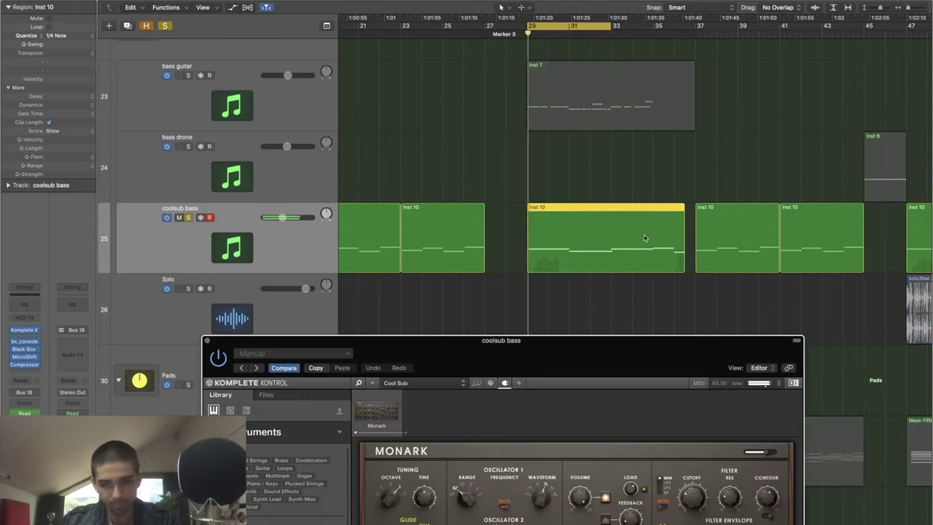
# Step: Move the Komplete Kontrol window up to show the full Monark panel, close it and remove the coolsub bass solo
pyautogui.moveTo(601, 360); pyautogui.dragTo(612, 185)
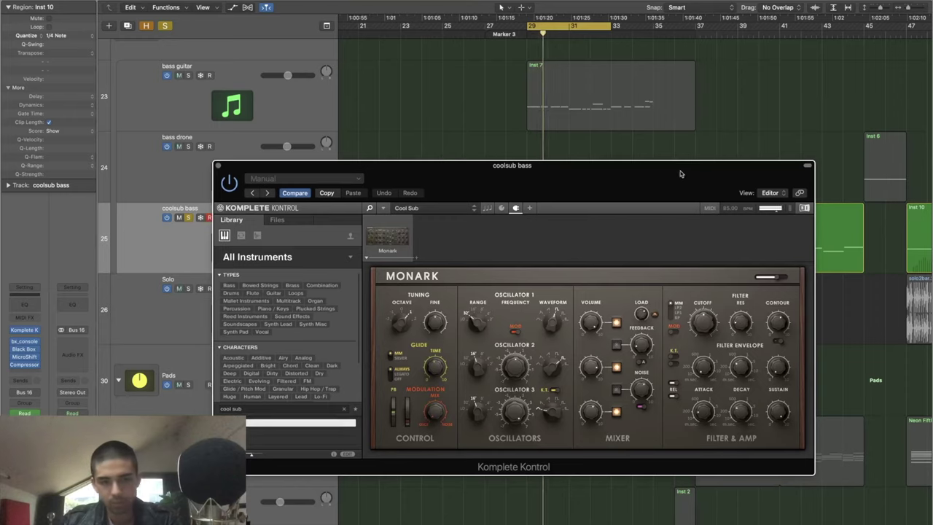
pyautogui.click(217, 166)
pyautogui.hotkey('ctrl', 's')
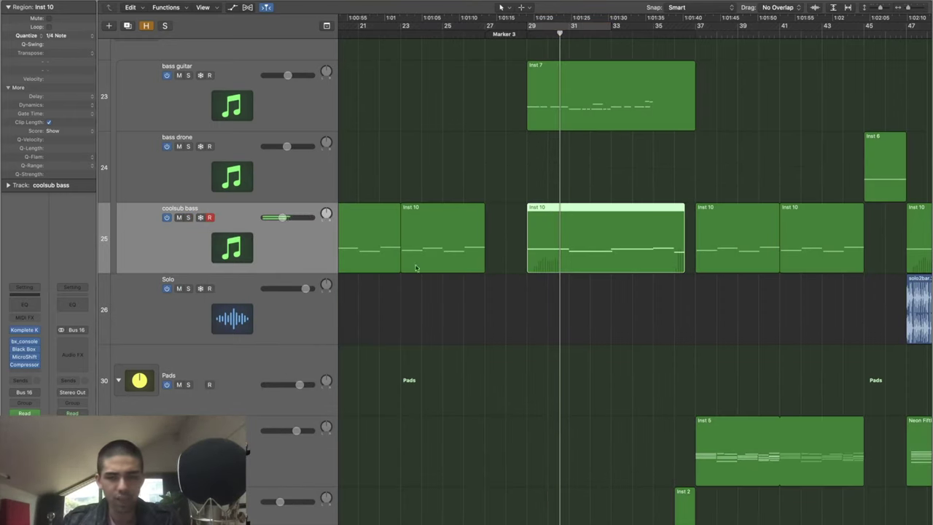
pyautogui.scroll(-10, 611, 327)
pyautogui.scroll(10, 611, 327)
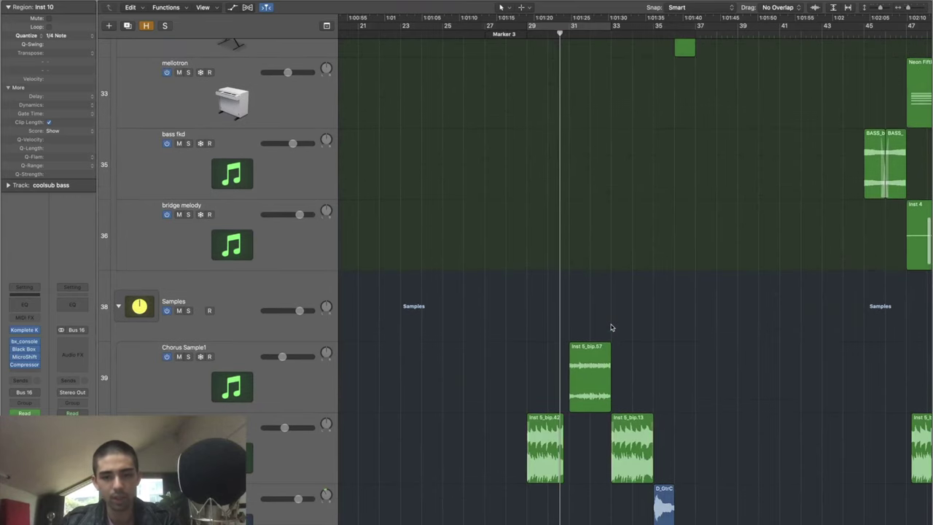
pyautogui.press('s')
pyautogui.press('s')
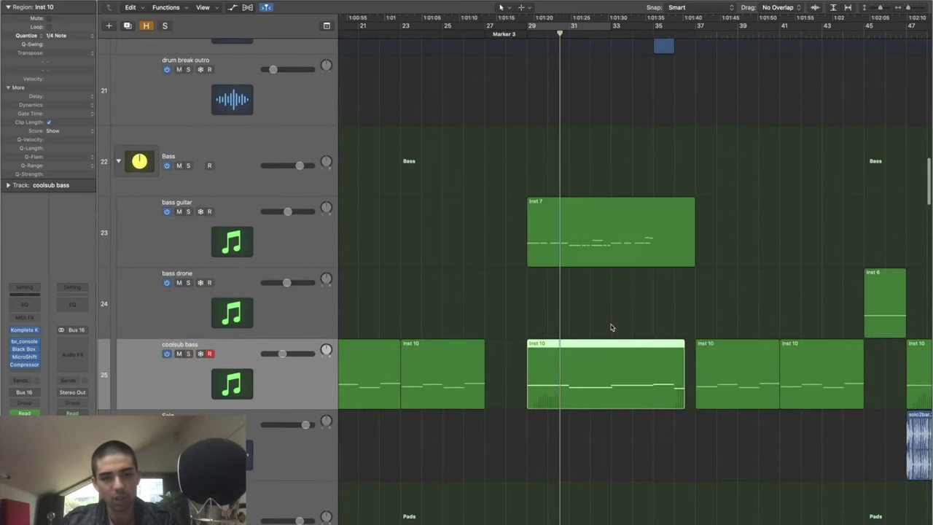
# Step: Set the cycle range to bars 35 to 37 and play that section with all tracks
pyautogui.scroll(6, 611, 327)
pyautogui.scroll(-12, 611, 327)
pyautogui.scroll(-5, 611, 327)
pyautogui.press('super+Up')
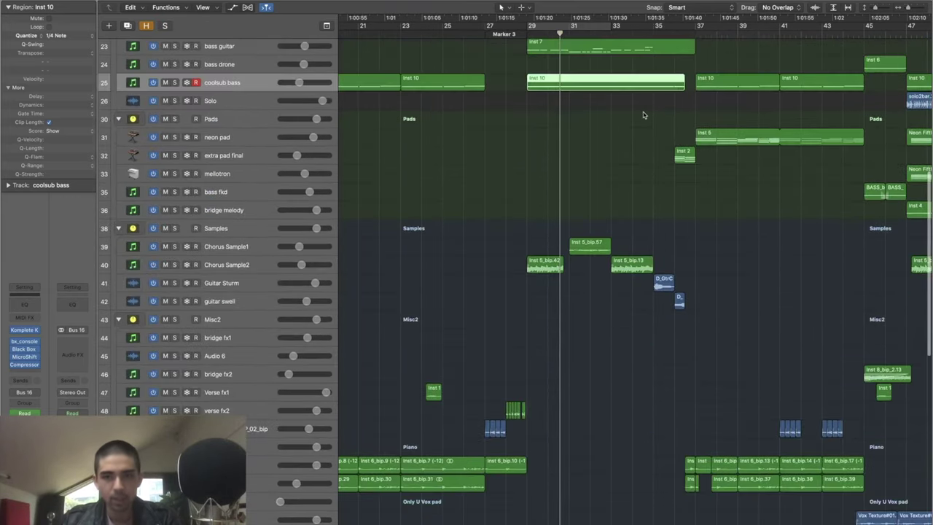
pyautogui.scroll(10, 643, 114)
pyautogui.moveTo(674, 27); pyautogui.dragTo(695, 25)
pyautogui.click(695, 26)
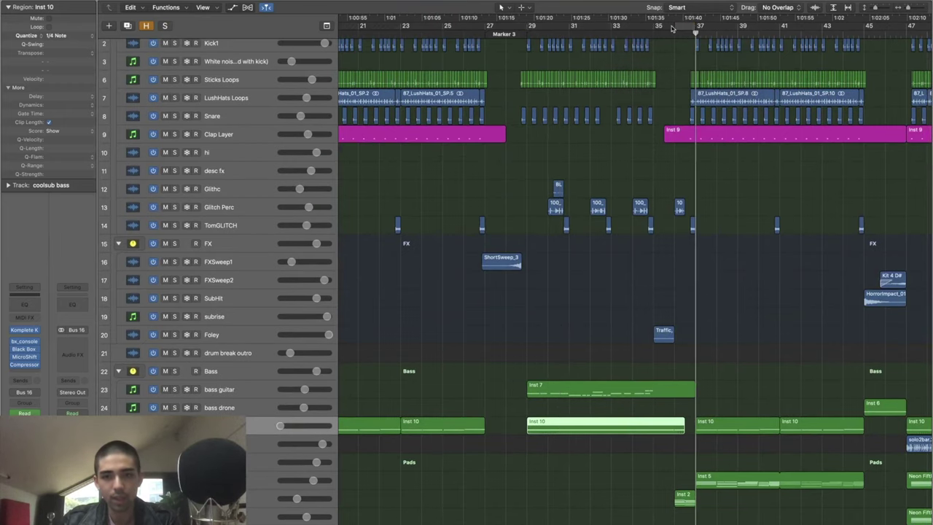
pyautogui.moveTo(653, 28); pyautogui.dragTo(688, 26)
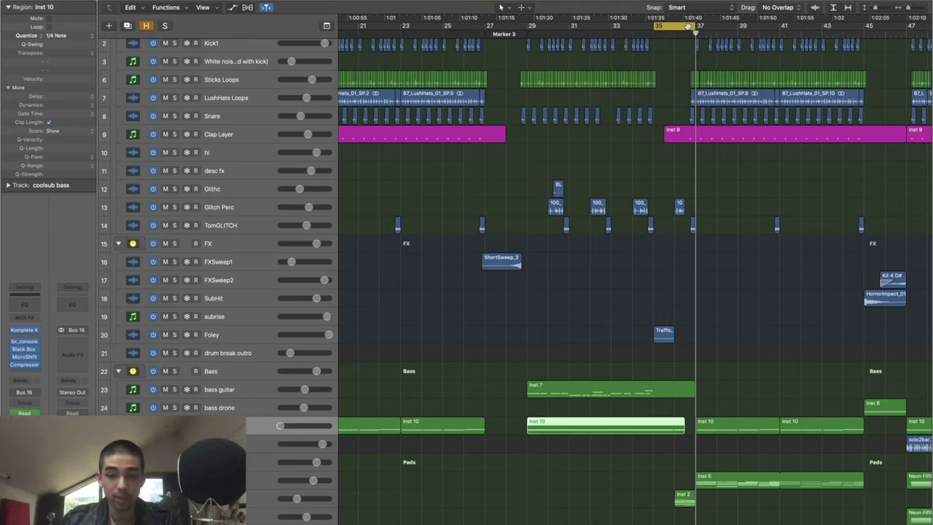
pyautogui.press('space')
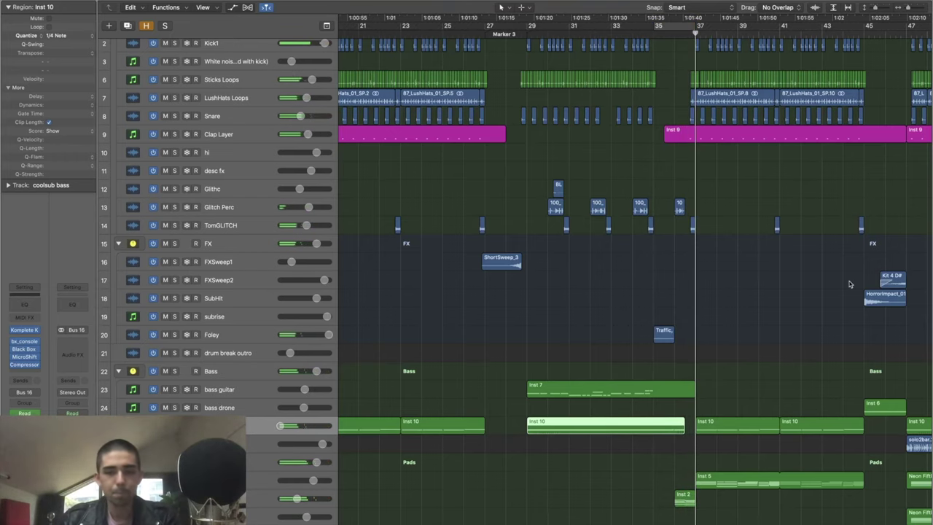
# Step: Show the notes of the extra pad final region at bar 36 in the Piano Roll, then close the editor
pyautogui.scroll(3, 725, 314)
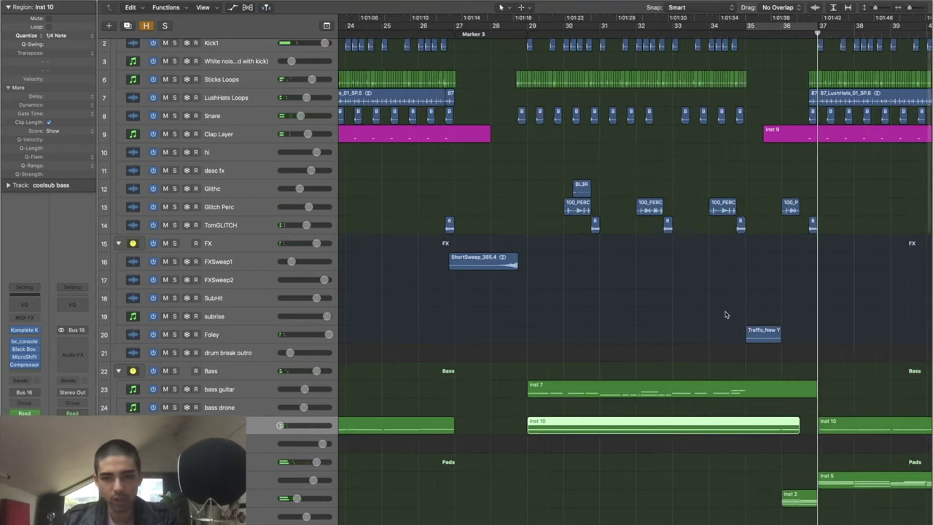
pyautogui.hscroll(3, 725, 314)
pyautogui.scroll(1, 724, 314)
pyautogui.scroll(-2, 725, 314)
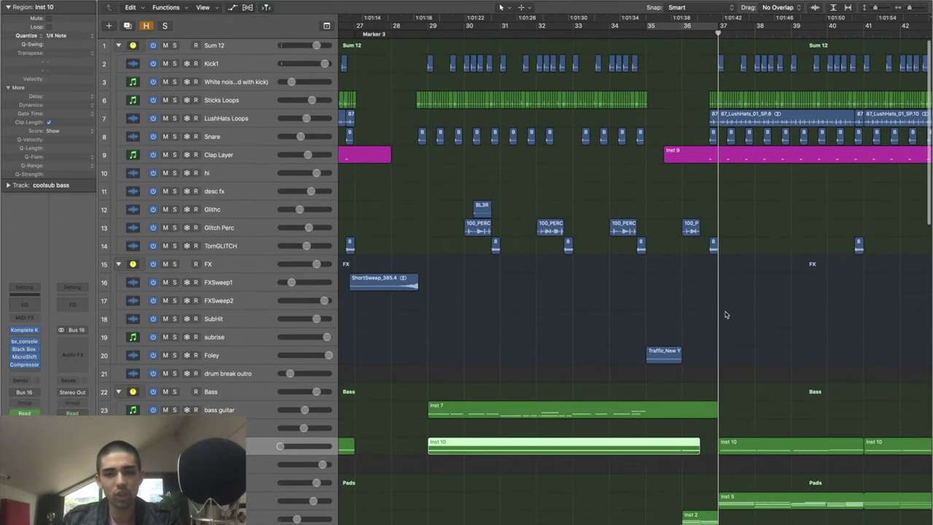
pyautogui.scroll(-1, 725, 315)
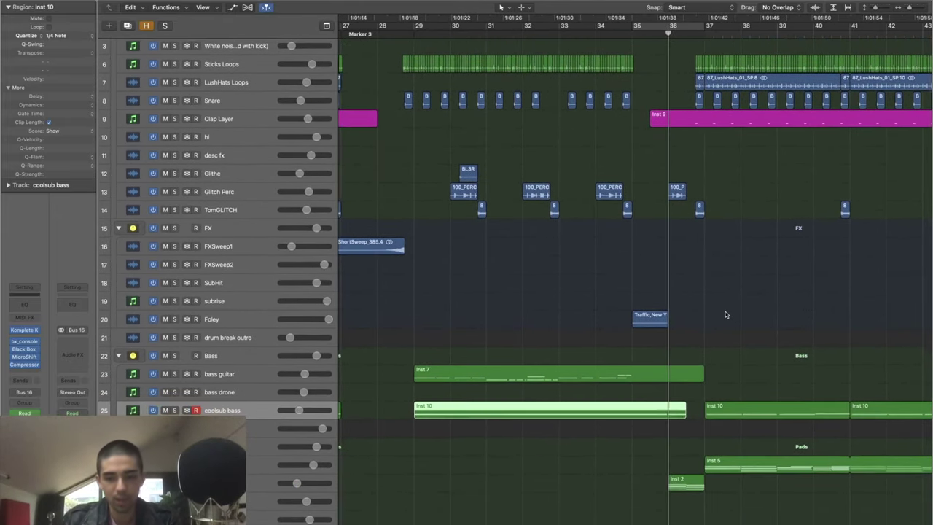
pyautogui.doubleClick(680, 482)
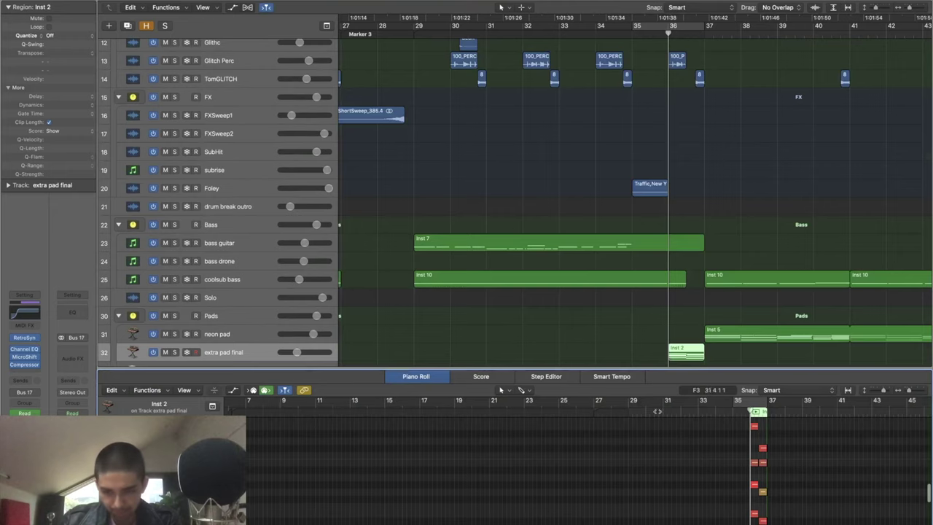
pyautogui.press('e')
pyautogui.hscroll(6, 628, 177)
pyautogui.scroll(5, 628, 177)
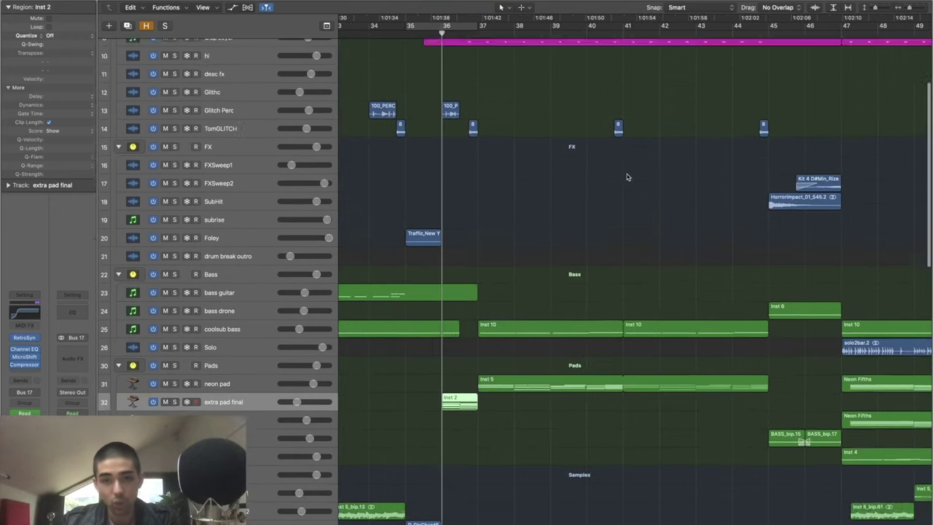
# Step: Set the cycle range to bars 37 to 41, solo the neon pad track and play its region
pyautogui.moveTo(481, 26); pyautogui.dragTo(624, 26)
pyautogui.scroll(1, 633, 180)
pyautogui.scroll(-5, 633, 180)
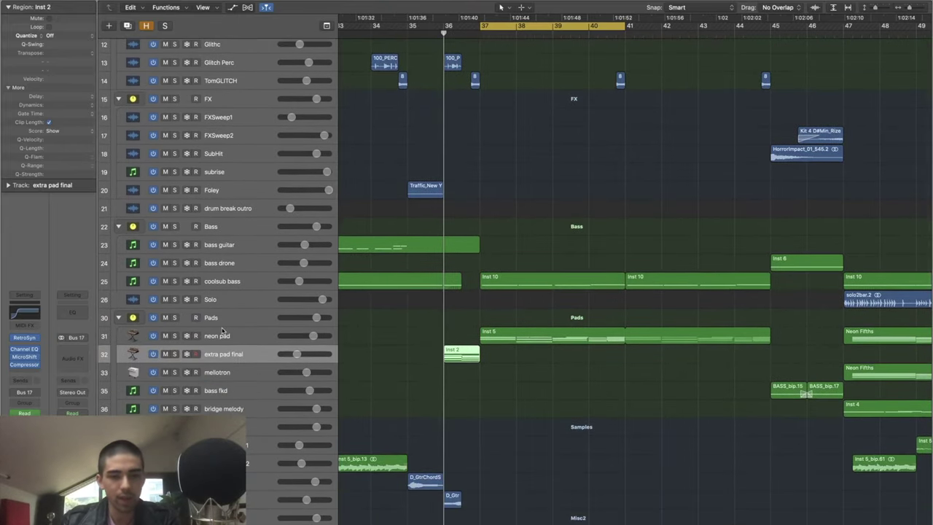
pyautogui.click(223, 331)
pyautogui.press('s')
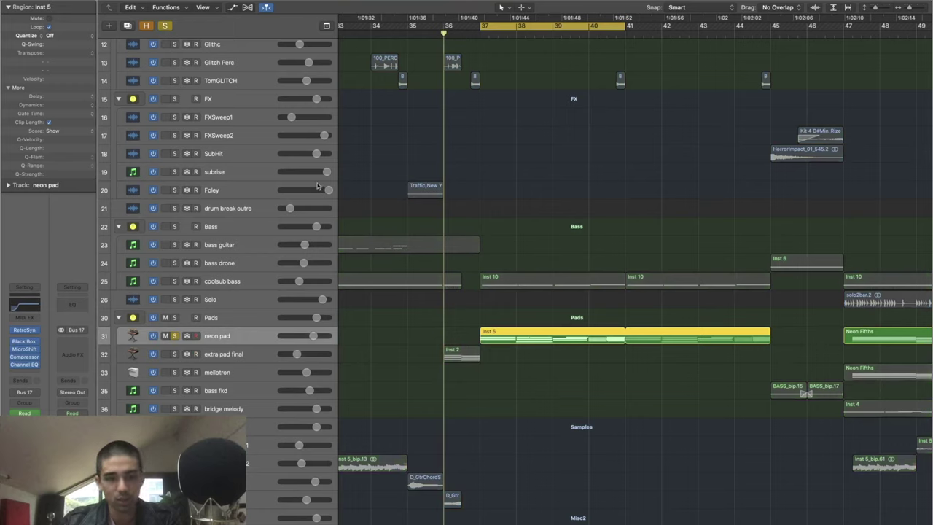
pyautogui.press('space')
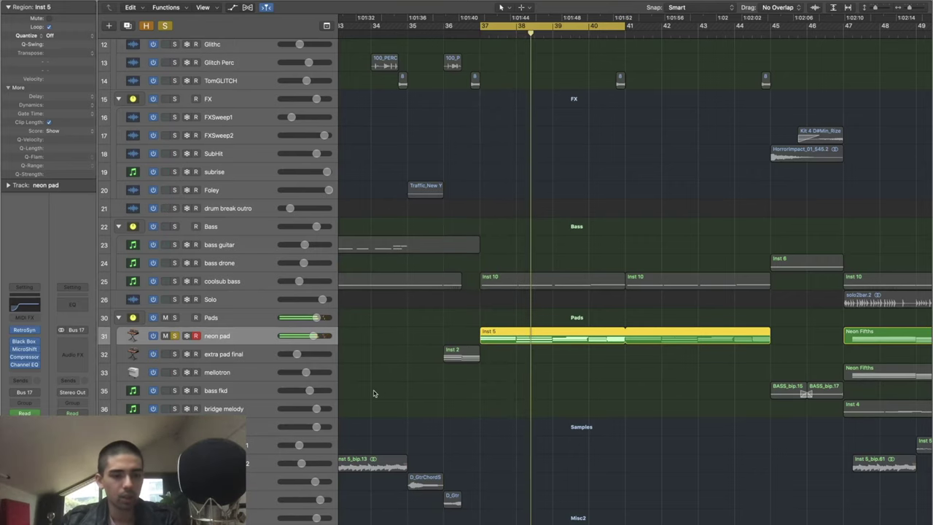
# Step: Show the neon pad's Retro Synth instrument and Black Box HG-2 plug-in, and play the pad with the Black Box window open
pyautogui.press('v')
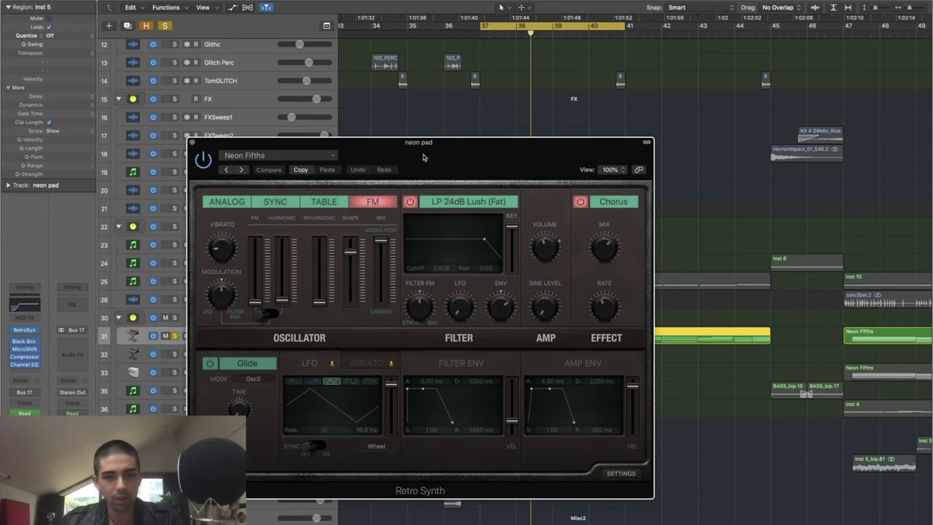
pyautogui.moveTo(423, 157); pyautogui.dragTo(578, 61)
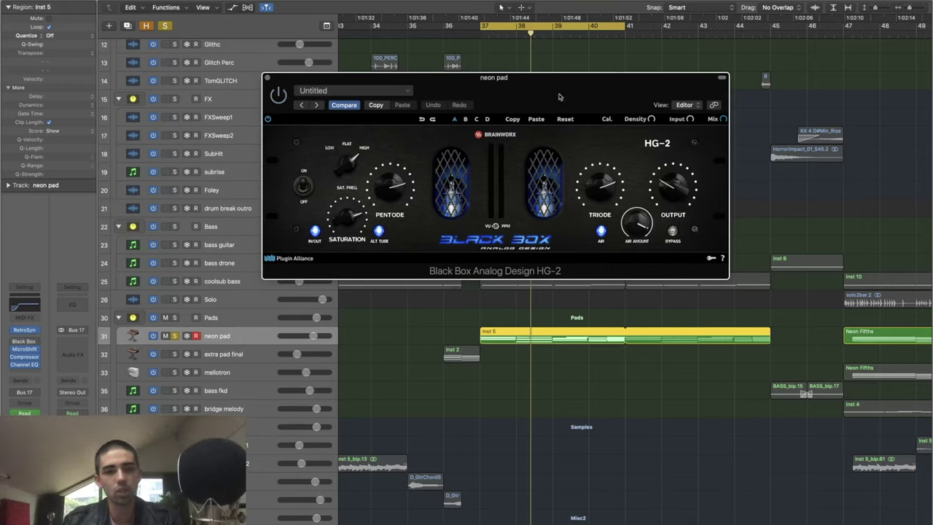
pyautogui.press('space')
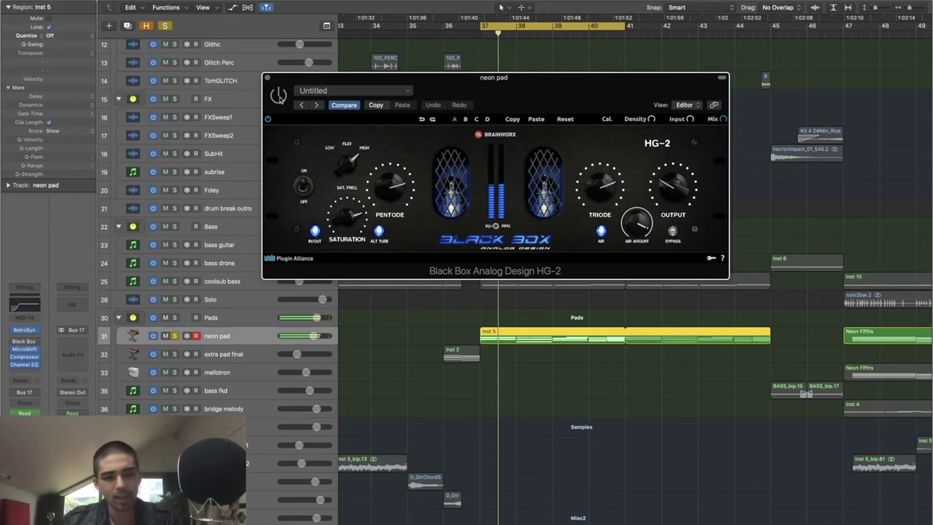
# Step: Show the neon pad's MicroShift plug-in, close the Black Box and MicroShift windows, and remove the neon pad solo
pyautogui.press('super+z')
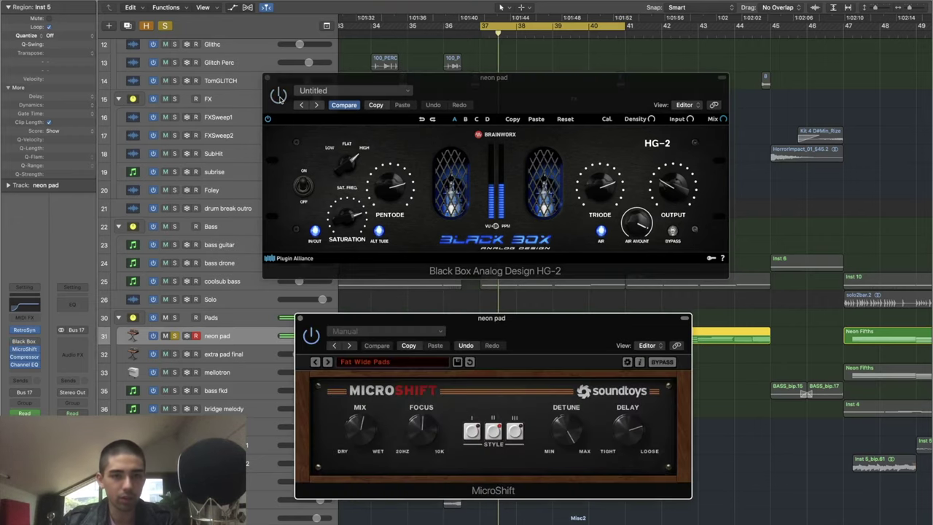
pyautogui.press('super+w')
pyautogui.click(267, 77)
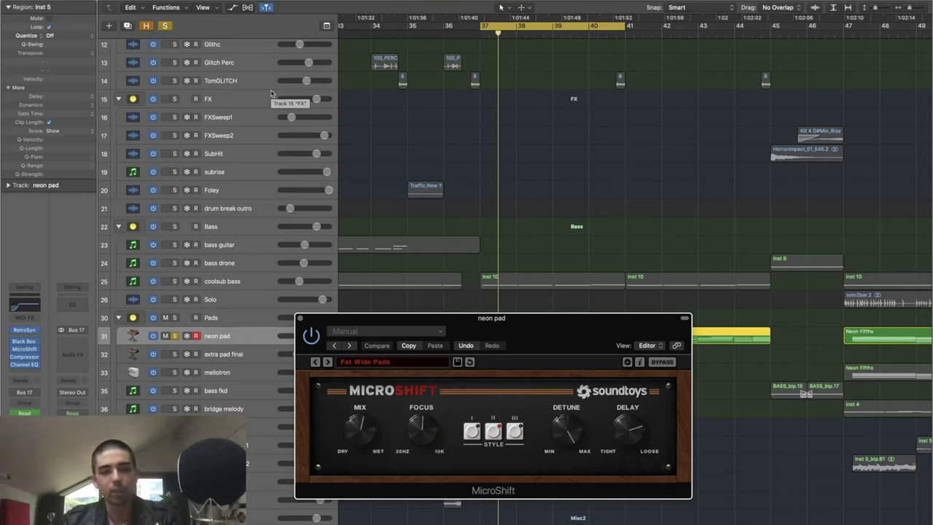
pyautogui.click(174, 335)
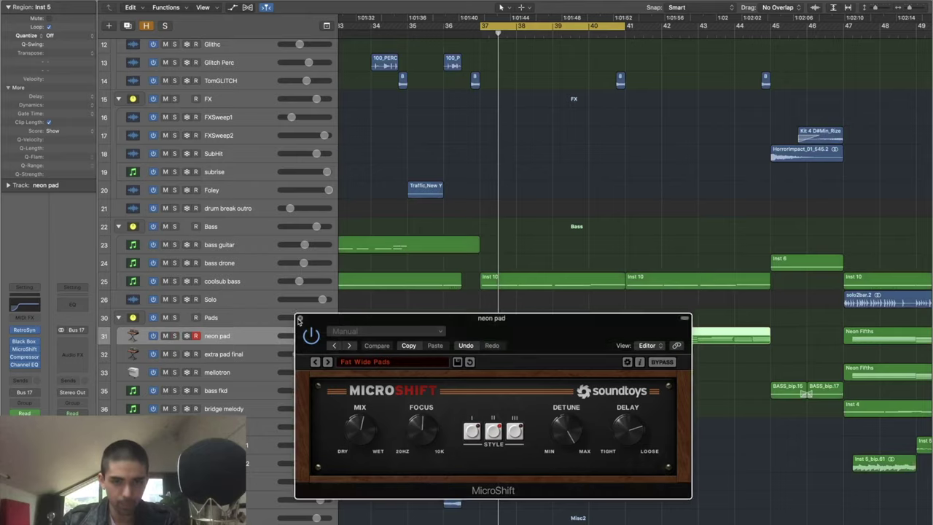
pyautogui.click(300, 317)
# Step: Set the cycle range to the break at bars 45 to 47
pyautogui.press('super+Left')
pyautogui.press('super+Left')
pyautogui.scroll(3, 637, 322)
pyautogui.scroll(-2, 637, 321)
pyautogui.scroll(-15, 636, 321)
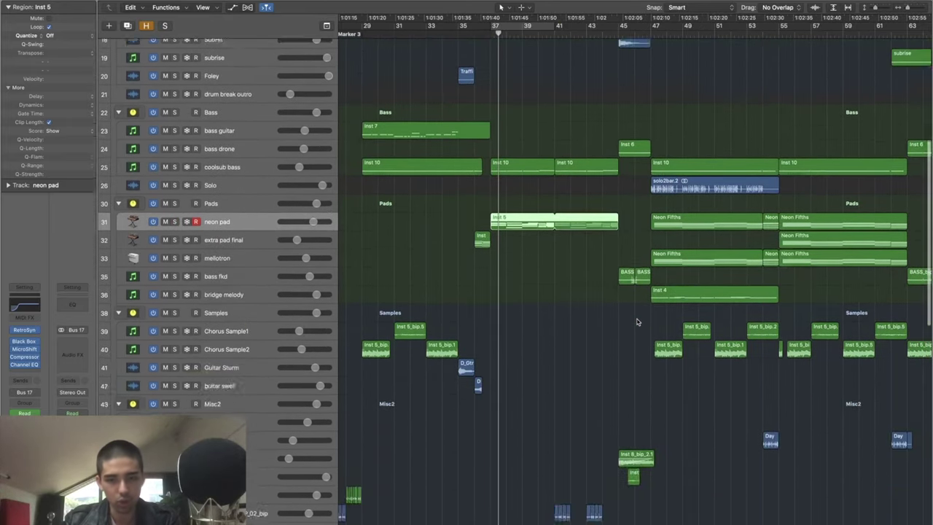
pyautogui.scroll(20, 636, 321)
pyautogui.scroll(1, 636, 321)
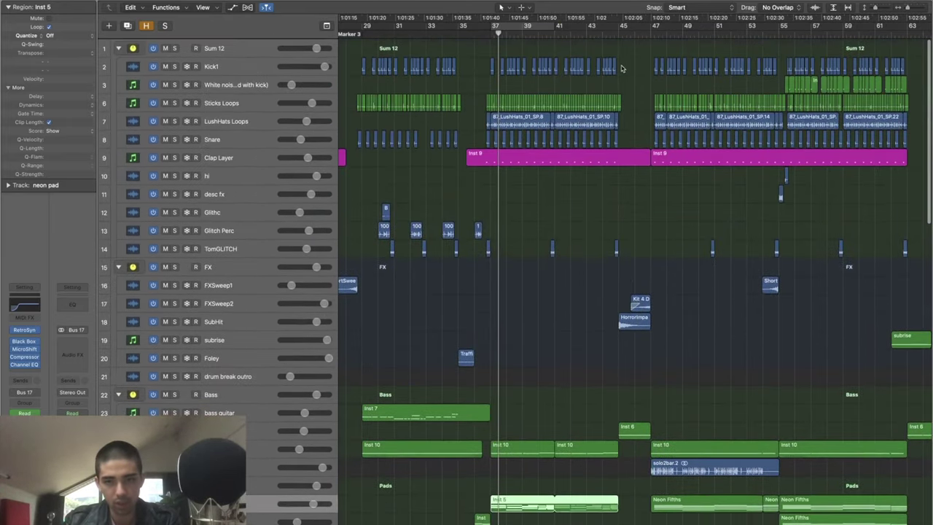
pyautogui.moveTo(623, 26); pyautogui.dragTo(655, 27)
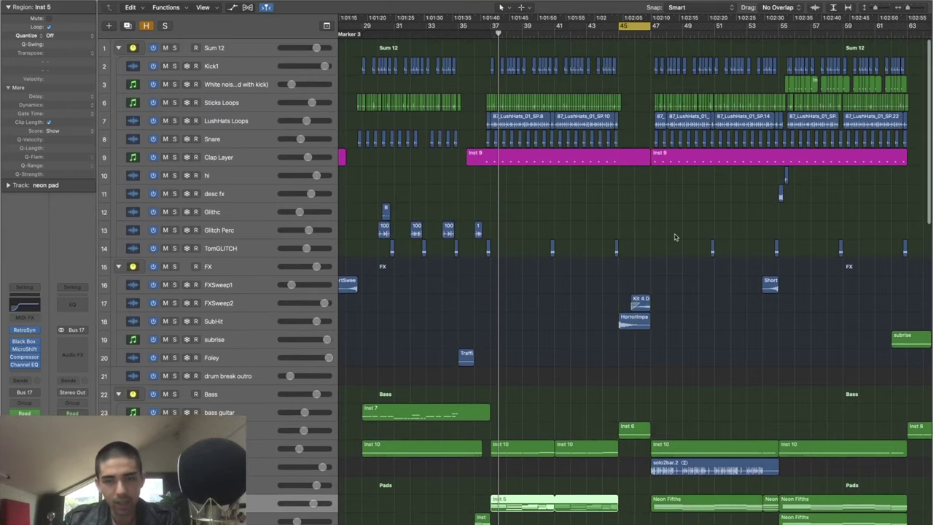
# Step: Play the break from bar 45 with the impact, riser and bass drone regions in view
pyautogui.hscroll(4, 674, 235)
pyautogui.scroll(5, 569, 268)
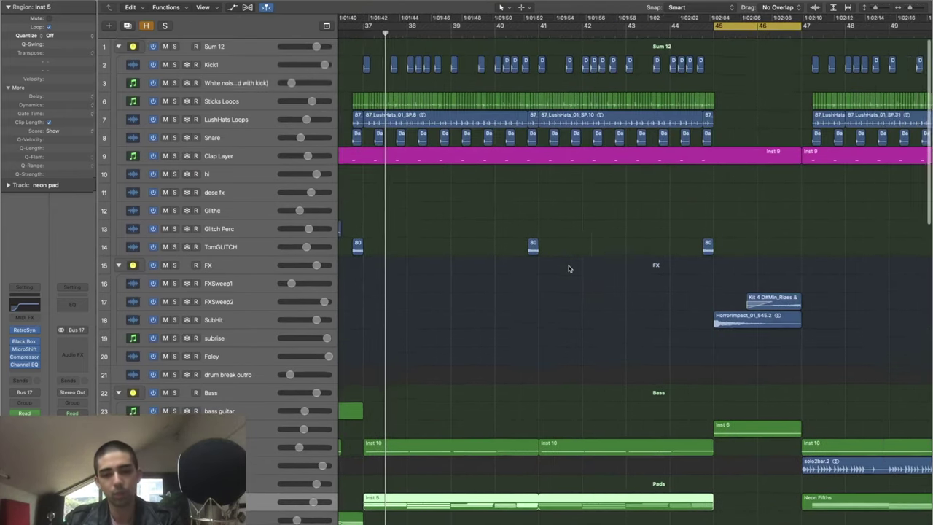
pyautogui.scroll(-6, 569, 268)
pyautogui.hscroll(3, 569, 268)
pyautogui.scroll(8, 583, 229)
pyautogui.press('space')
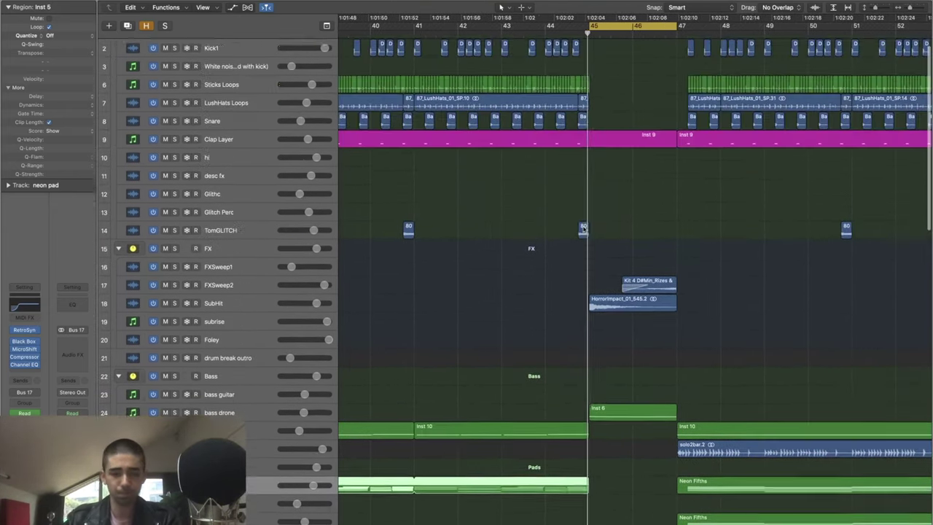
pyautogui.hscroll(2, 583, 229)
pyautogui.hscroll(2, 583, 229)
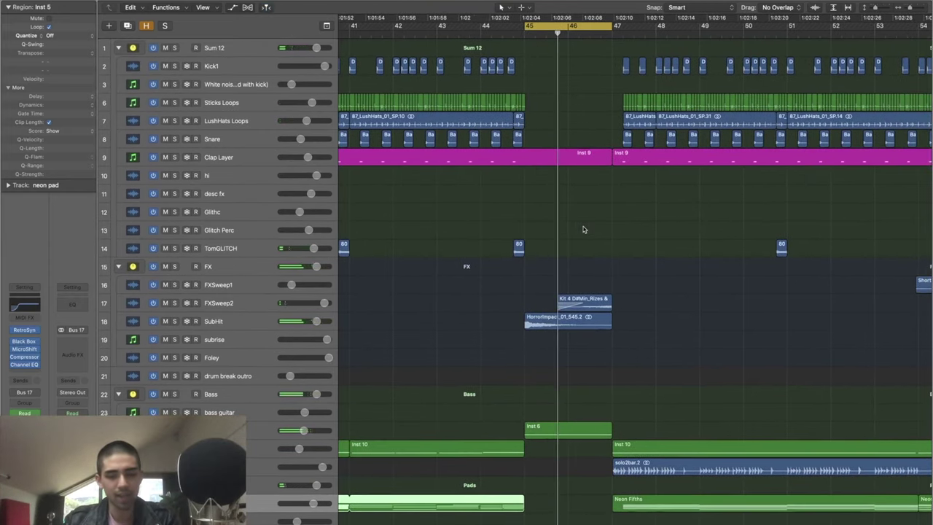
# Step: Turn off the cycle and step the playhead forward to bar 48, then back to bar 42
pyautogui.press('c')
pyautogui.press(',')
pyautogui.press(',')
pyautogui.press(',')
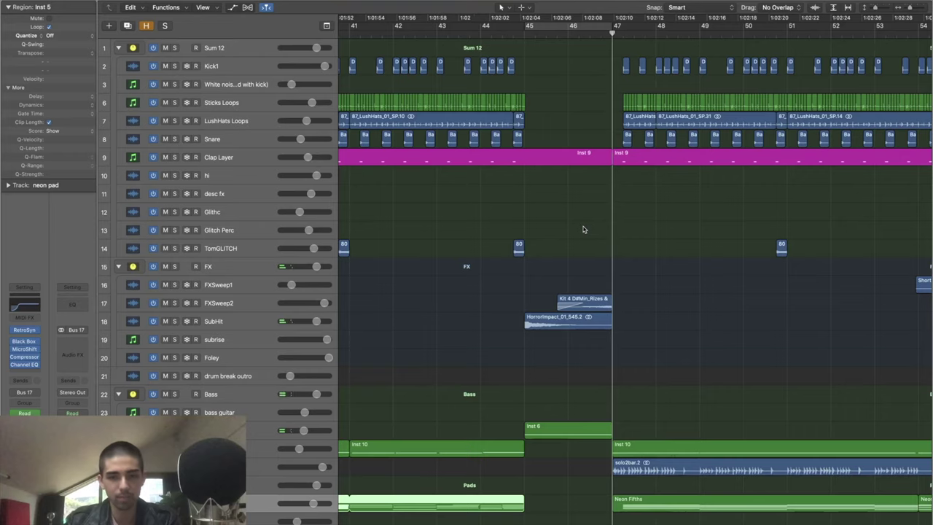
pyautogui.press('.')
pyautogui.press('.')
pyautogui.press('.')
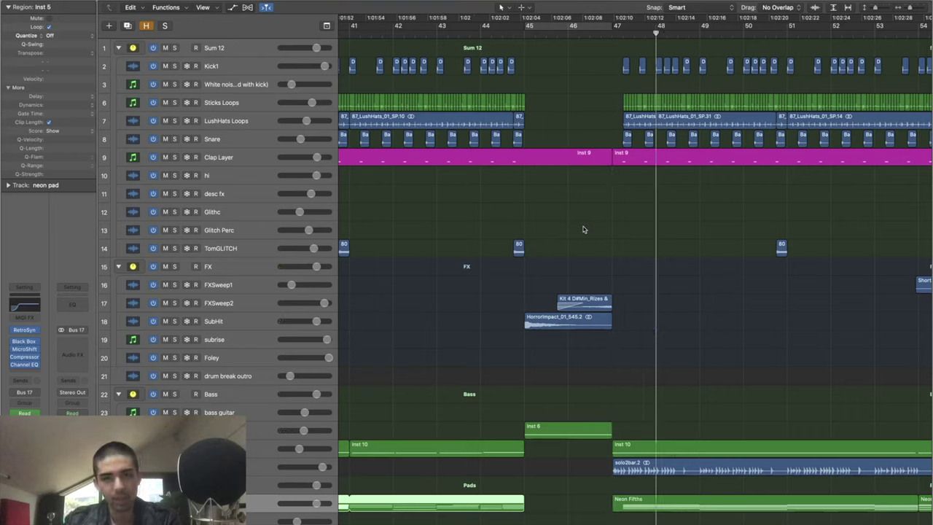
pyautogui.press(',')
pyautogui.press(',')
pyautogui.press(',')
pyautogui.press(',')
pyautogui.press(',')
pyautogui.press(',')
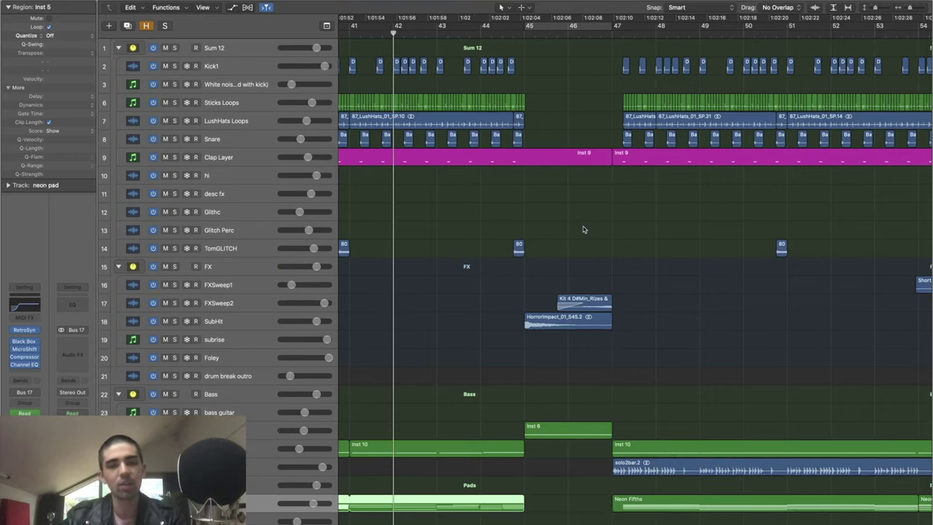
# Step: Set the cycle range to bars 47 to 55, play that section with all tracks and stop playback
pyautogui.hscroll(5, 599, 209)
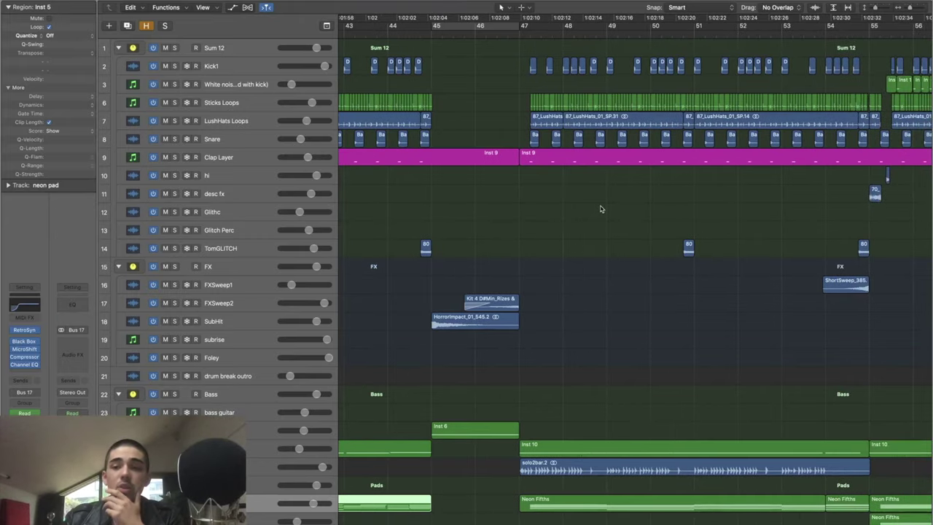
pyautogui.scroll(5, 600, 209)
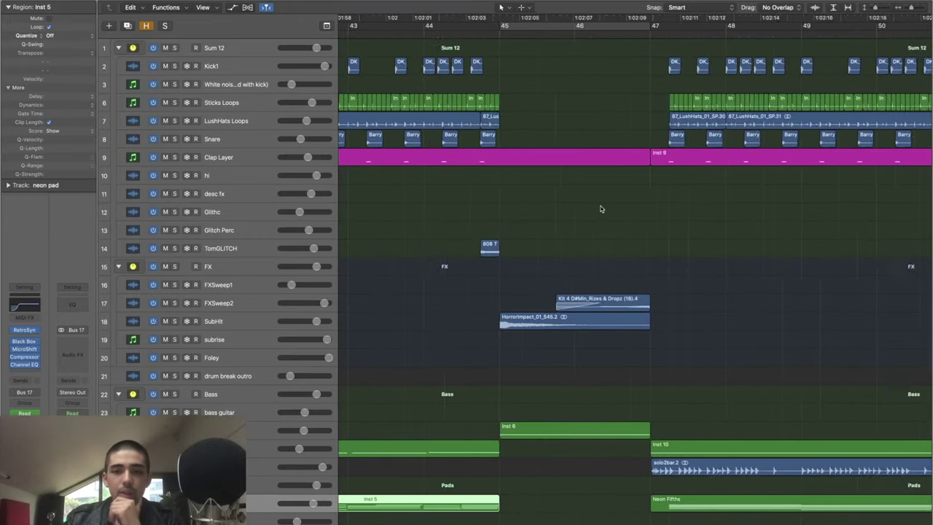
pyautogui.scroll(-6, 600, 210)
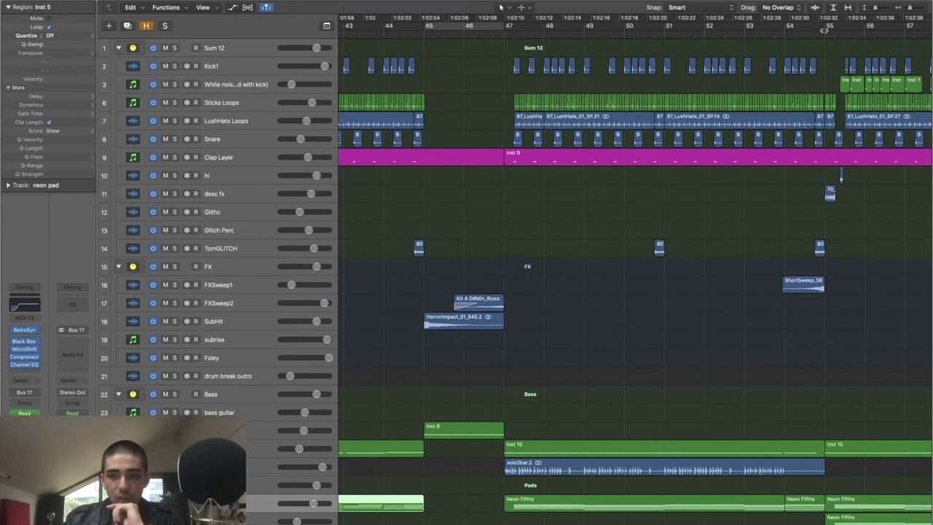
pyautogui.moveTo(823, 30); pyautogui.dragTo(501, 35)
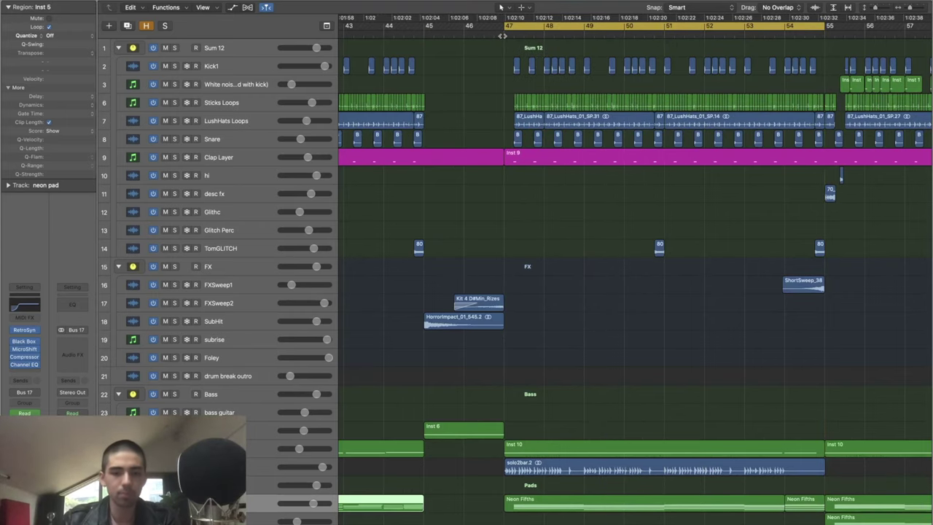
pyautogui.press('space')
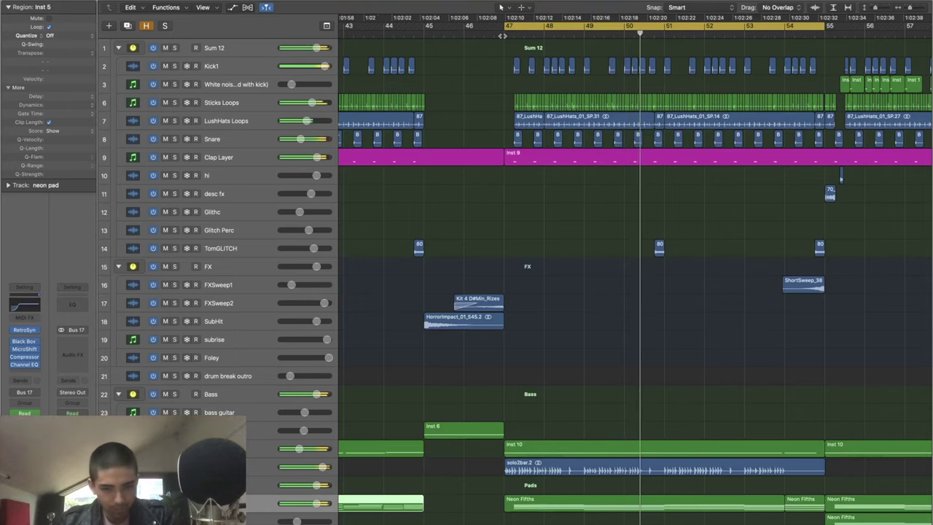
pyautogui.press('space')
# Step: Solo the Solo track and magnify the solo2bar.2 region's waveform around bar 50
pyautogui.click(560, 462)
pyautogui.press('z')
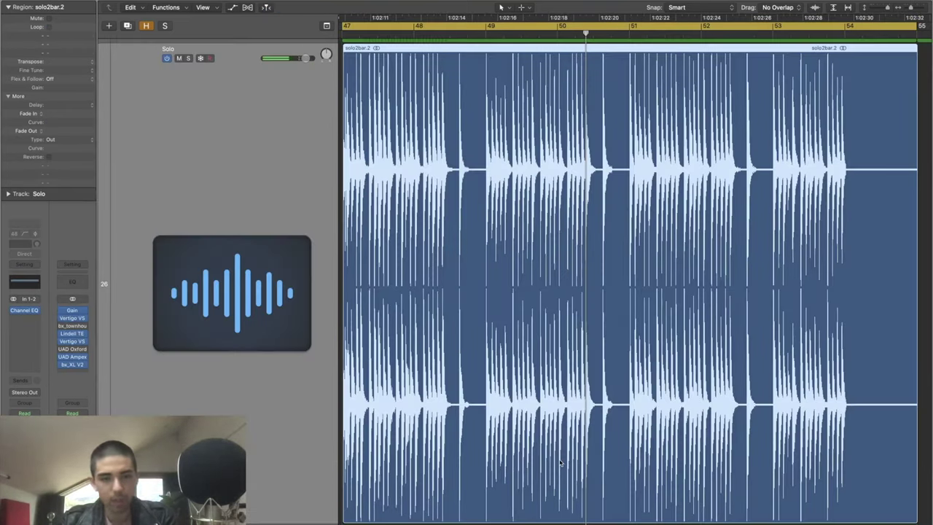
pyautogui.press('super+Left')
pyautogui.press('s')
pyautogui.press('super+Right')
pyautogui.press('super+Right')
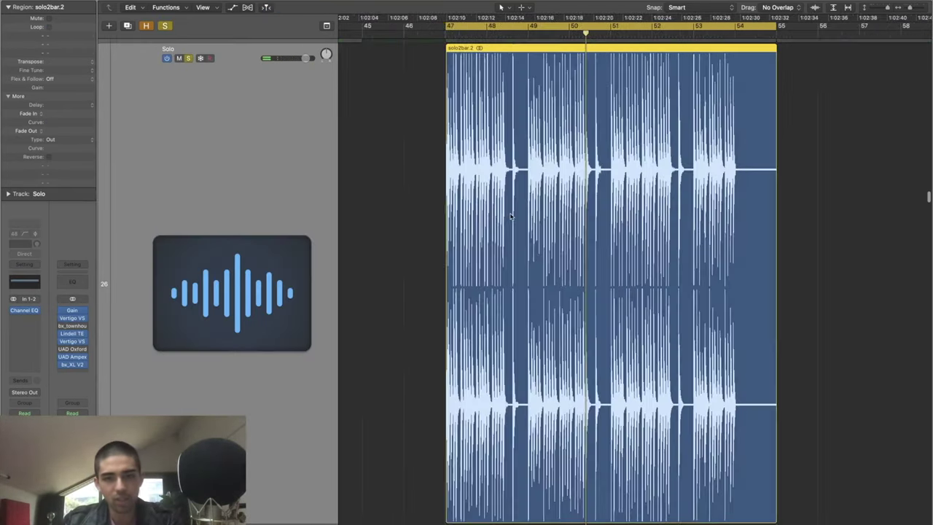
pyautogui.hscroll(-2, 510, 217)
pyautogui.scroll(4, 510, 216)
pyautogui.scroll(6, 510, 217)
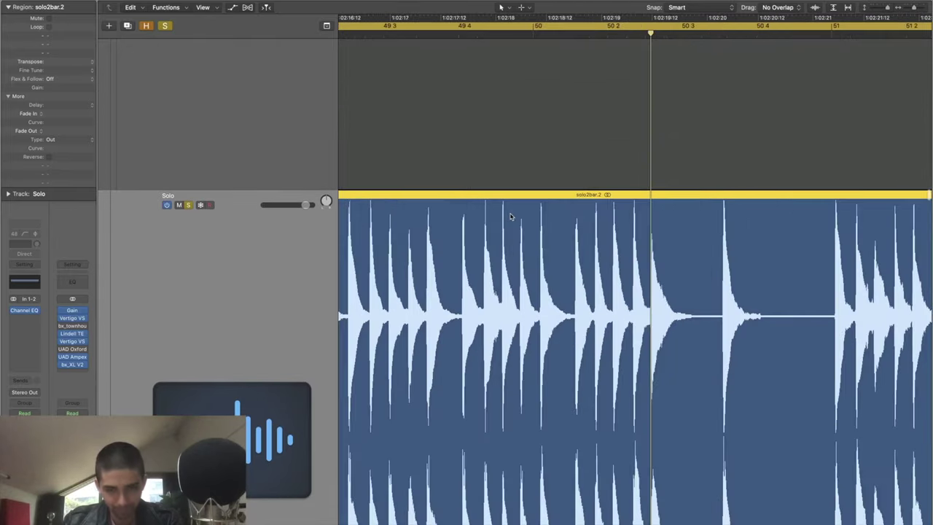
# Step: Show the start of the solo2bar.2 region against the bar 47 line up close and deselect the region
pyautogui.hscroll(-6, 510, 217)
pyautogui.hscroll(-4, 510, 217)
pyautogui.scroll(-1, 510, 216)
pyautogui.scroll(4, 510, 216)
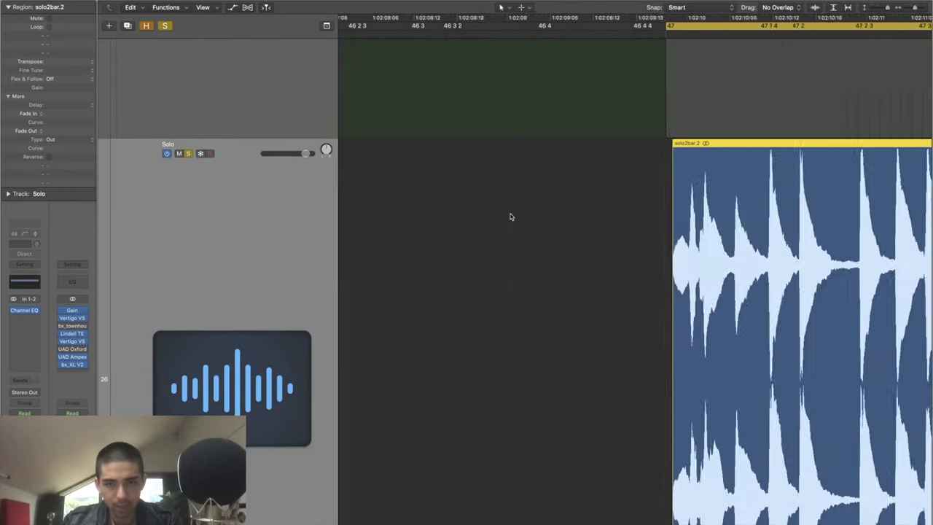
pyautogui.hscroll(2, 510, 217)
pyautogui.scroll(3, 511, 216)
pyautogui.hscroll(5, 511, 217)
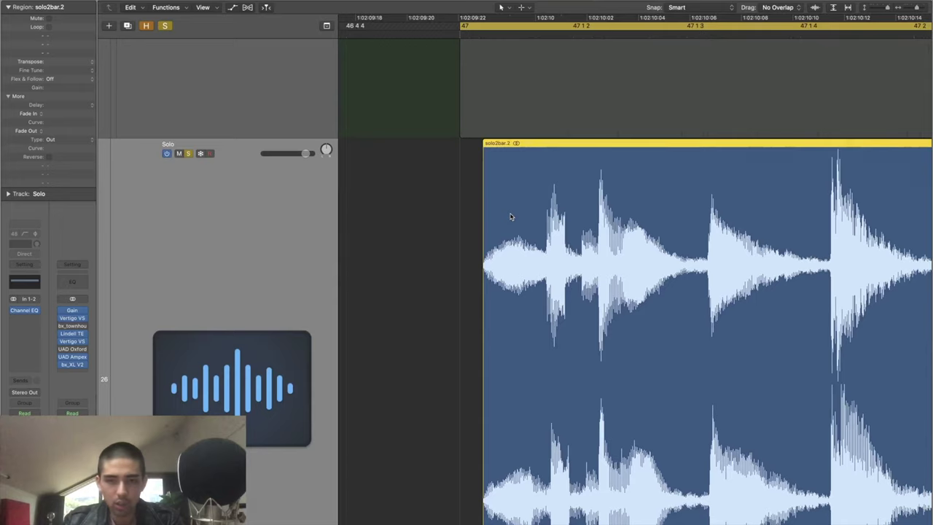
pyautogui.scroll(-1, 511, 217)
pyautogui.click(466, 133)
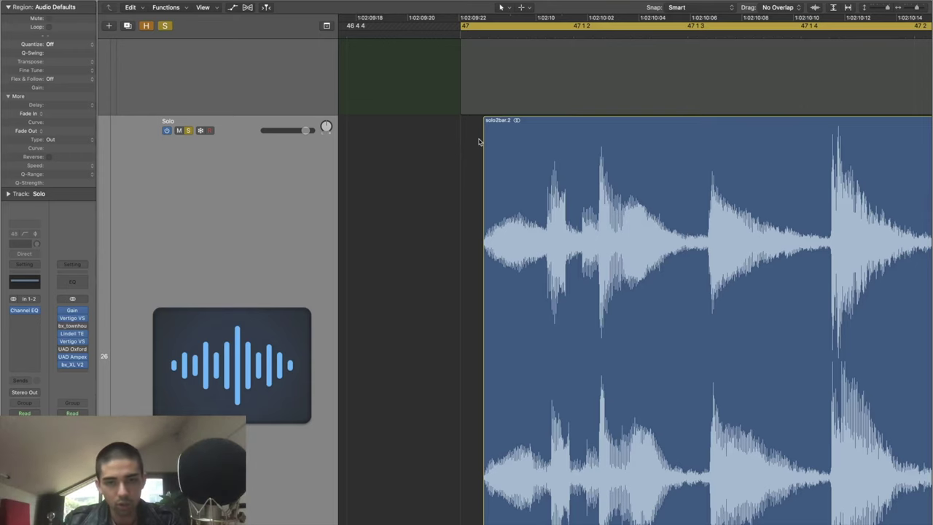
# Step: Compare the start of the solo2bar.2 region with the coolsub bass region at bar 47, then show both through bar 48
pyautogui.press('super+Left')
pyautogui.press('super+Up')
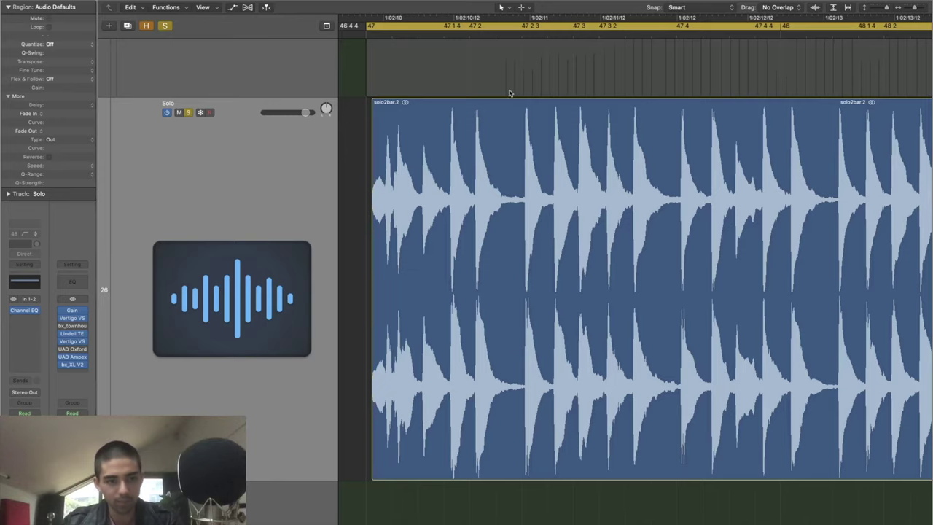
pyautogui.press('super+Up')
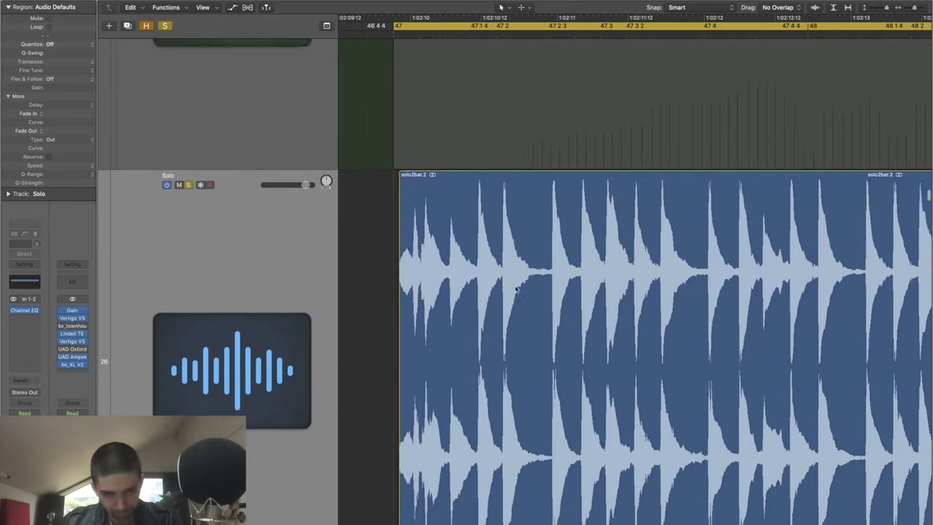
pyautogui.scroll(1, 515, 289)
pyautogui.scroll(-4, 515, 288)
pyautogui.press('super+Right')
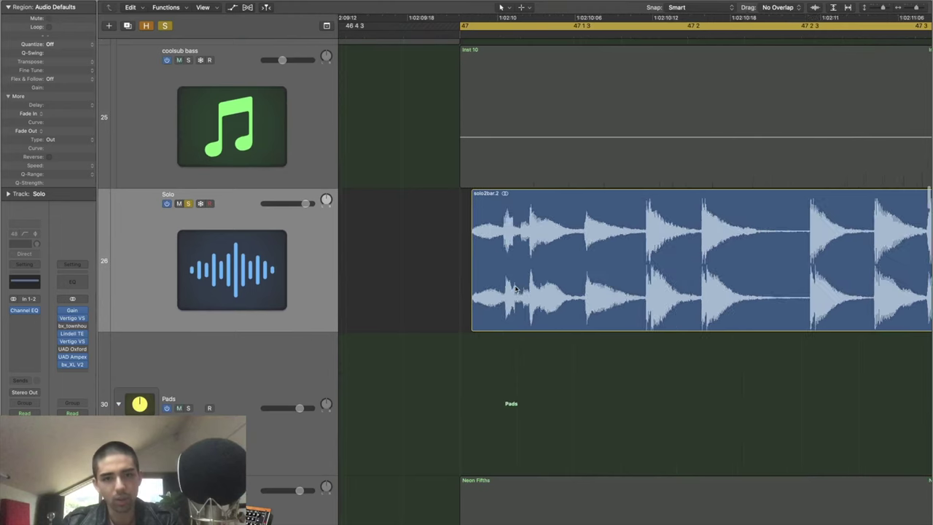
pyautogui.scroll(1, 515, 289)
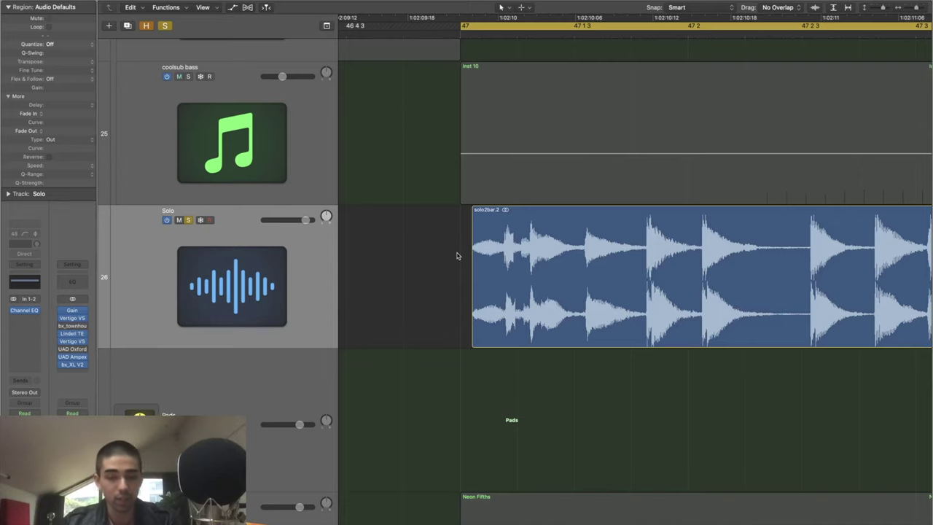
pyautogui.scroll(-1, 457, 256)
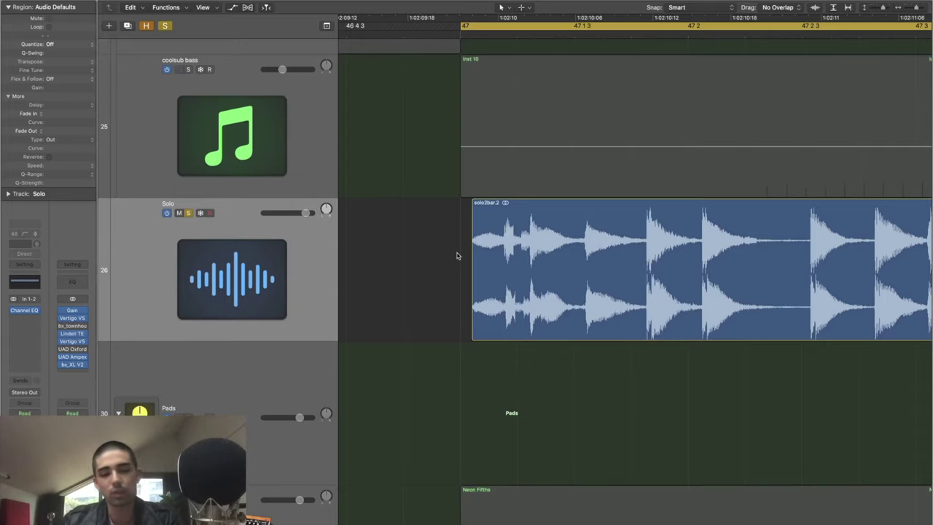
pyautogui.press('super+Left')
pyautogui.press('super+Left')
pyautogui.press('super+Left')
pyautogui.press('super+Left')
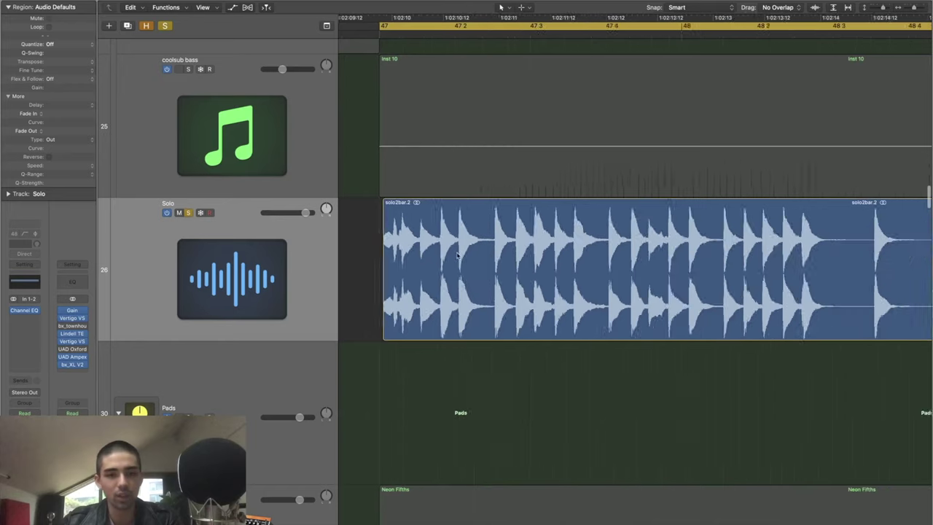
# Step: Unsolo the Solo track and play the cycled section from bar 47, bringing the neon pad, extra pad final and mellotron tracks into view
pyautogui.press('s')
pyautogui.scroll(-5, 456, 256)
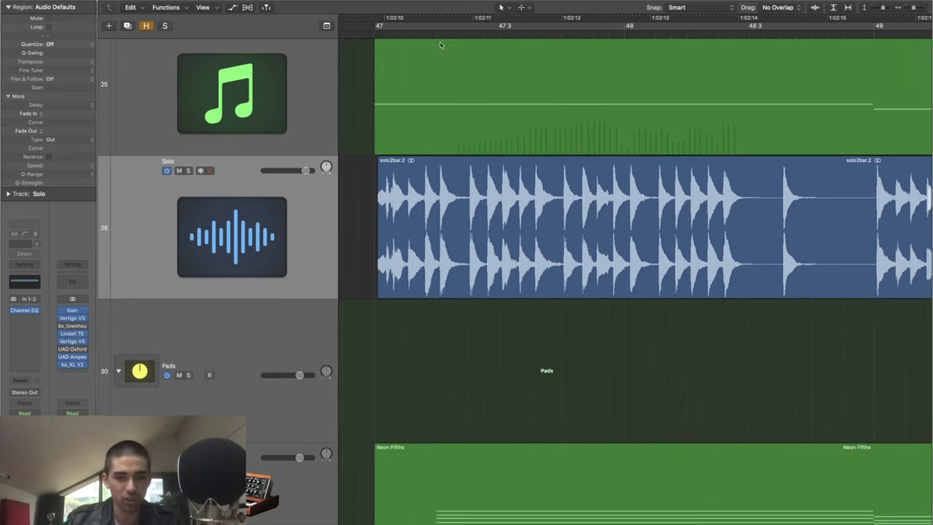
pyautogui.press('space')
pyautogui.scroll(-3, 495, 334)
pyautogui.scroll(-3, 495, 335)
pyautogui.press('super+Left')
pyautogui.press('super+Left')
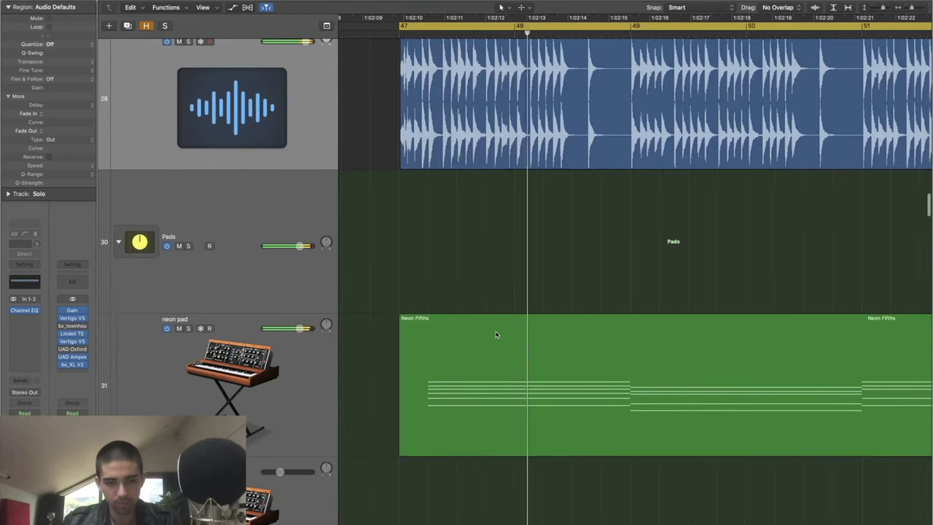
pyautogui.scroll(-3, 496, 334)
pyautogui.scroll(-5, 495, 334)
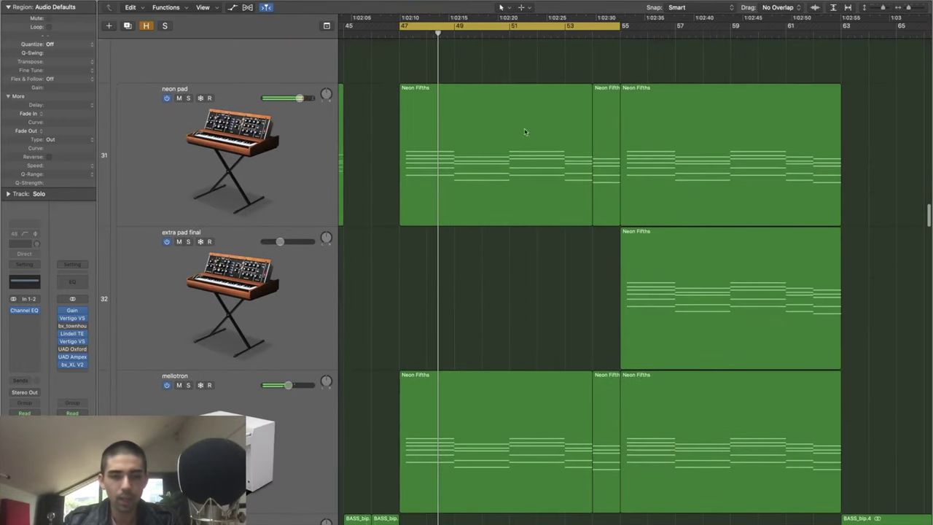
# Step: Solo the mellotron track and play its Neon Fifths regions from bar 47
pyautogui.hotkey('ctrl', 's')
pyautogui.scroll(-3, 439, 200)
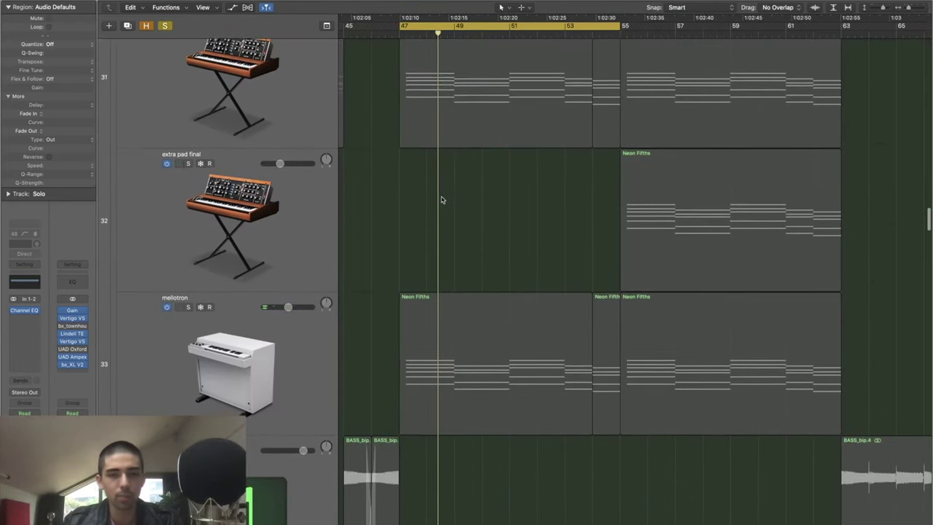
pyautogui.scroll(2, 441, 200)
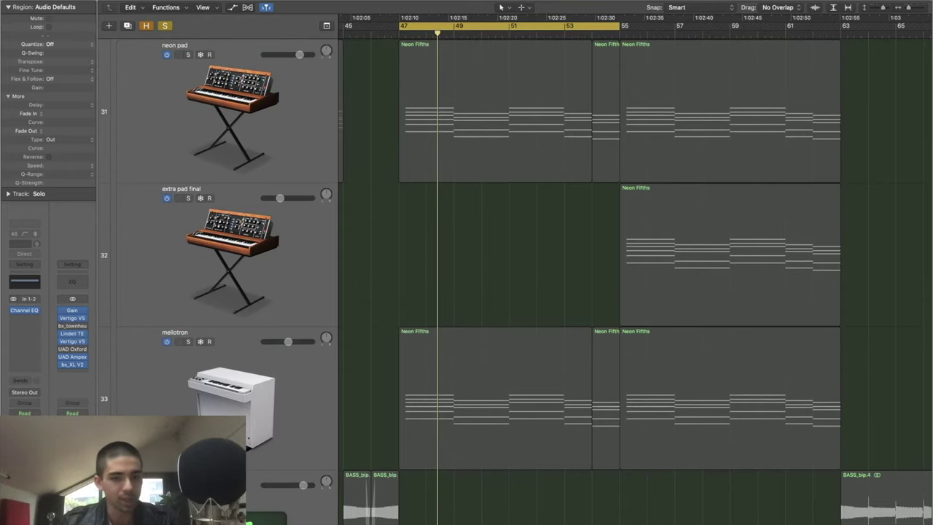
pyautogui.click(252, 410)
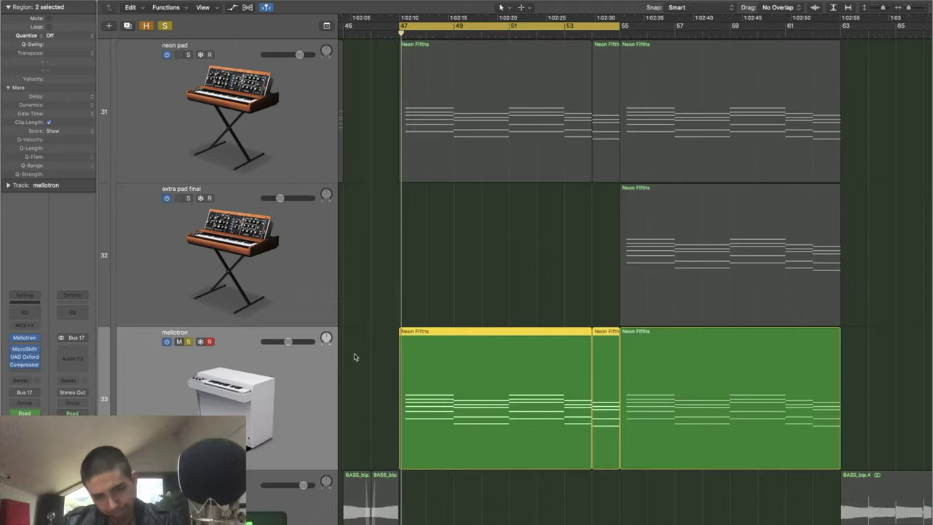
pyautogui.scroll(4, 354, 357)
pyautogui.scroll(-5, 354, 357)
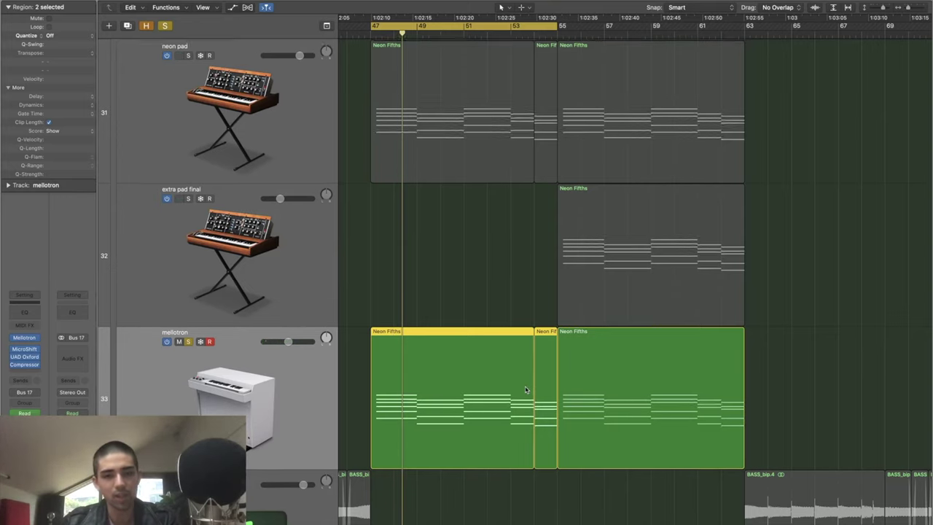
pyautogui.scroll(5, 510, 372)
pyautogui.scroll(-6, 550, 216)
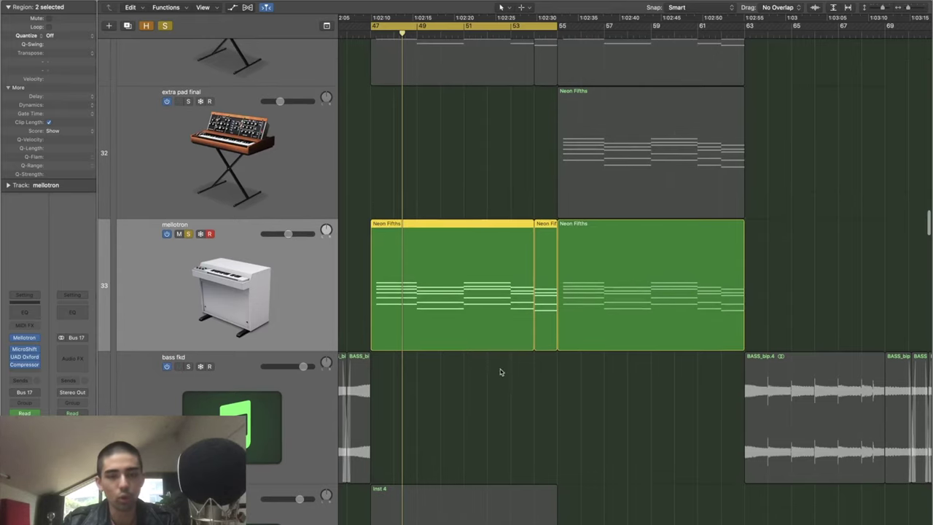
# Step: Turn off the mellotron solo, then briefly solo the Only U Vox pad track to hear it during playback
pyautogui.press('s')
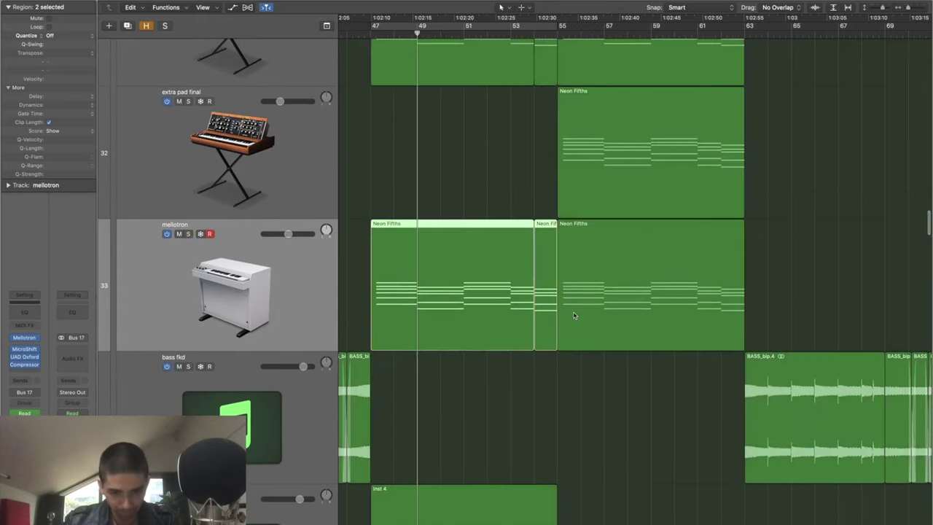
pyautogui.scroll(-10, 573, 316)
pyautogui.scroll(-8, 574, 316)
pyautogui.scroll(5, 574, 316)
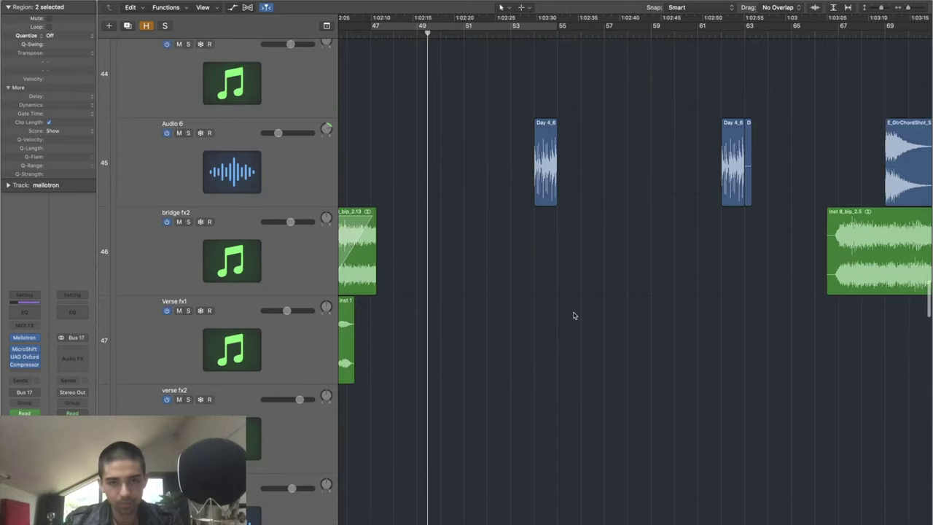
pyautogui.scroll(-1, 574, 315)
pyautogui.scroll(-4, 572, 315)
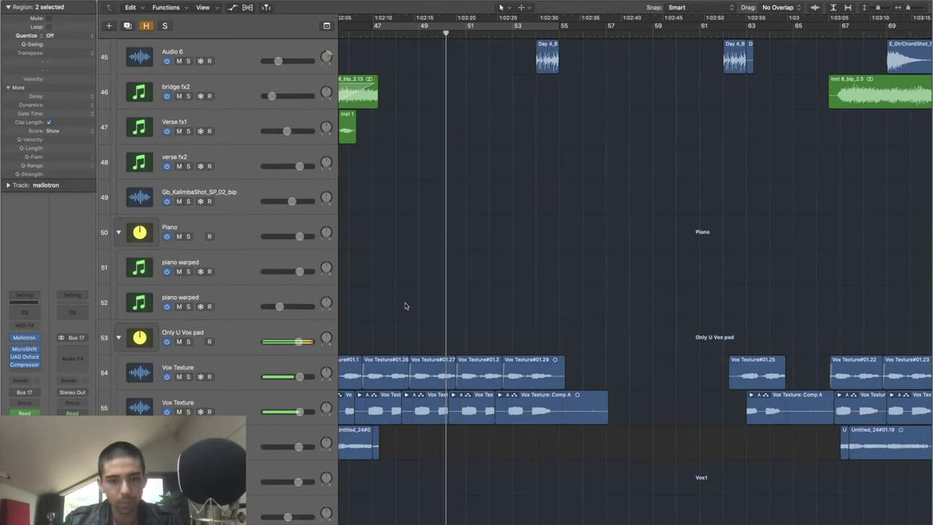
pyautogui.click(242, 327)
pyautogui.press('s')
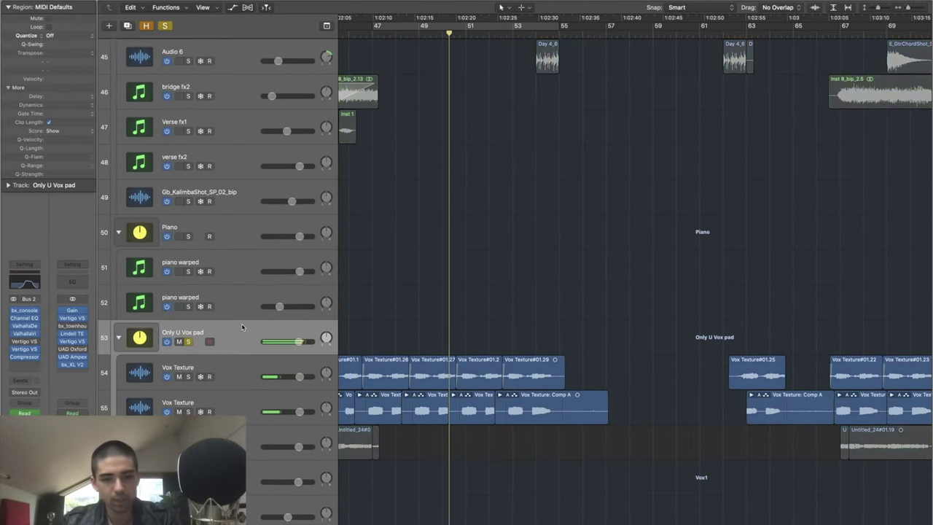
pyautogui.press('s')
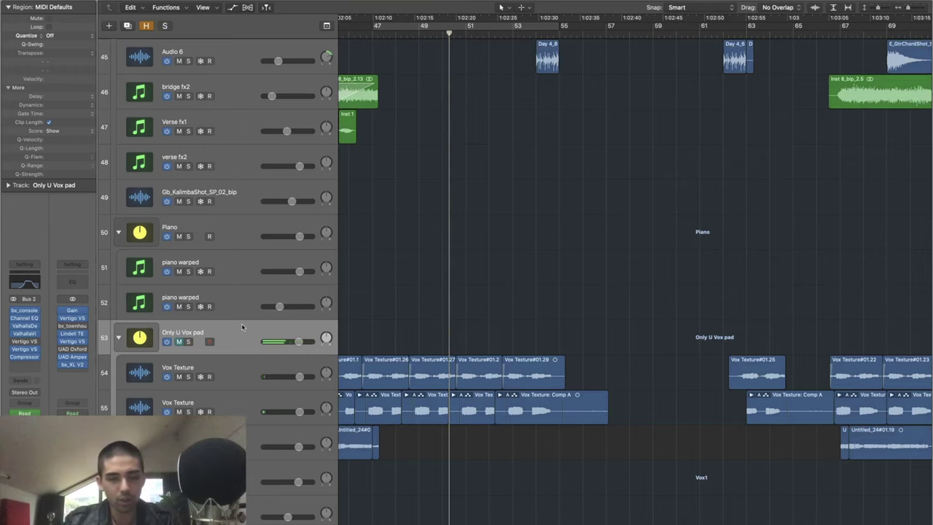
# Step: Turn the cycle for bars 47 to 55 back on and examine the vocal texture, effects, pad, bass and solo regions there
pyautogui.scroll(-1, 242, 327)
pyautogui.scroll(2, 242, 327)
pyautogui.hscroll(-2, 242, 327)
pyautogui.press('c')
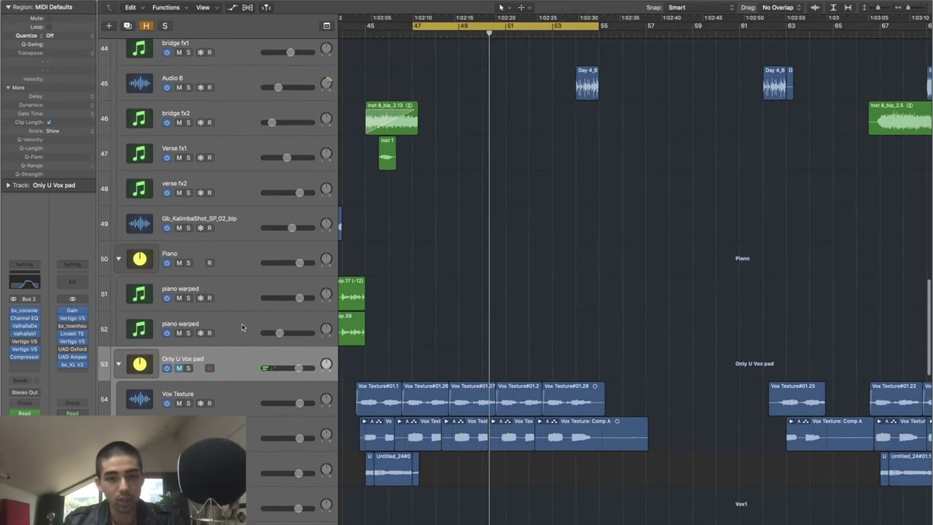
pyautogui.scroll(-3, 243, 327)
pyautogui.hscroll(-2, 242, 327)
pyautogui.scroll(3, 243, 327)
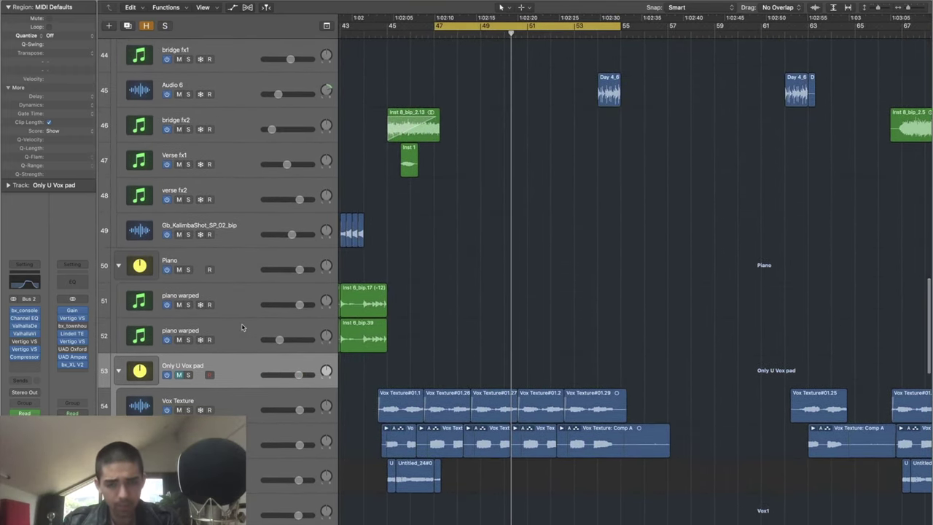
pyautogui.hscroll(-1, 243, 327)
pyautogui.scroll(2, 242, 327)
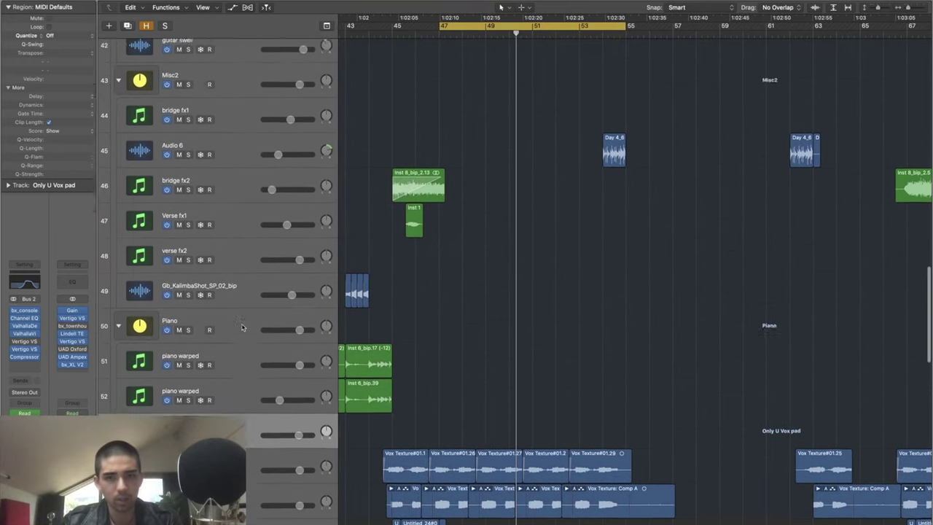
pyautogui.scroll(20, 243, 327)
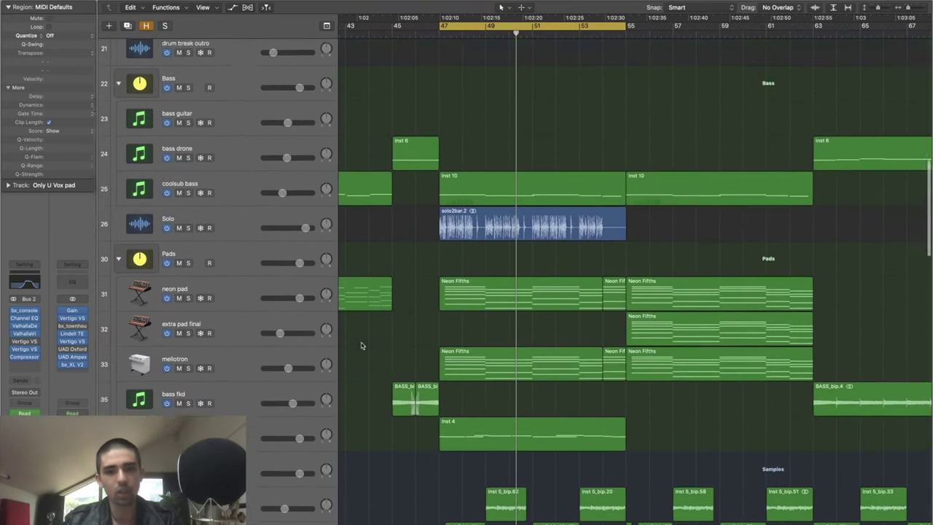
pyautogui.scroll(4, 361, 345)
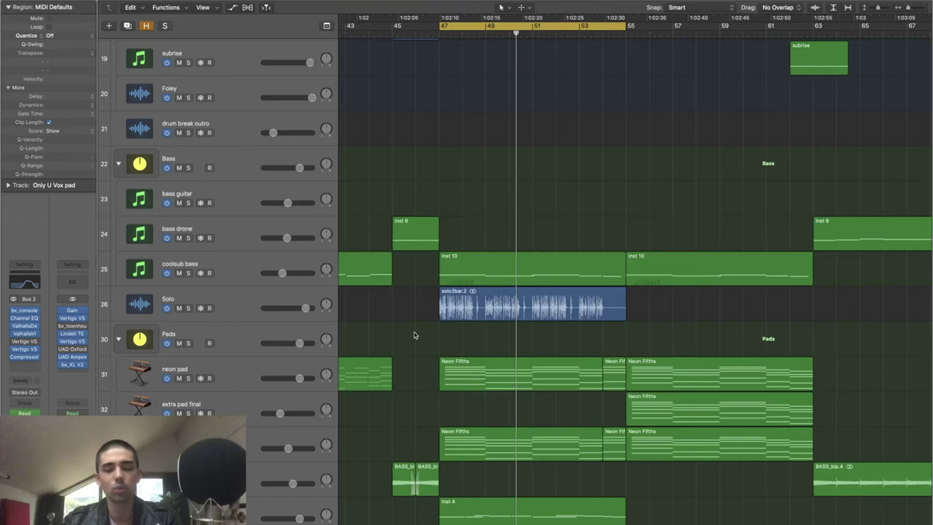
pyautogui.scroll(-20, 562, 333)
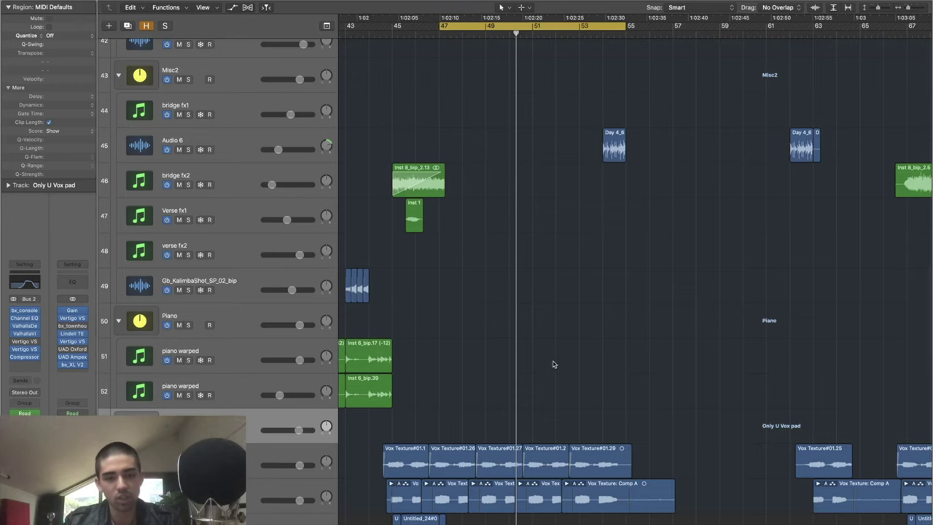
pyautogui.scroll(-4, 553, 364)
pyautogui.scroll(3, 553, 364)
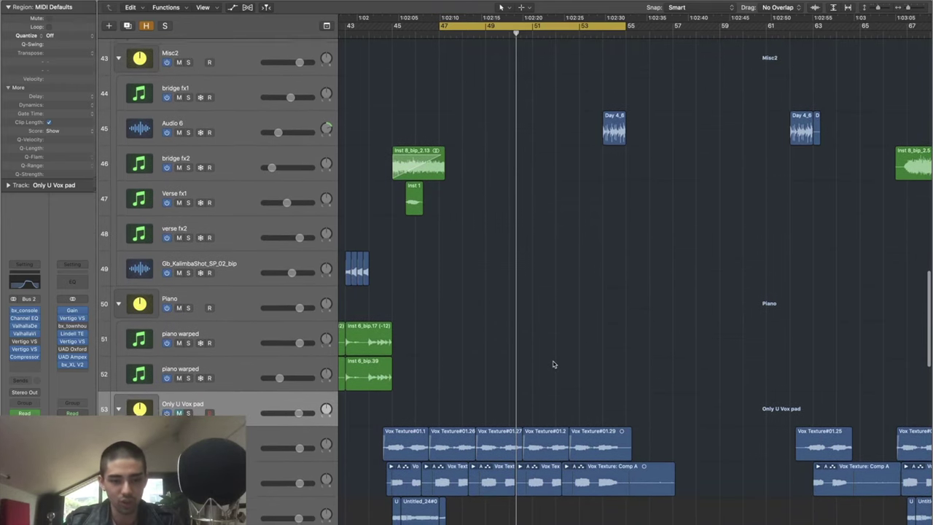
# Step: Play all tracks with the cycle off, then move the playhead to bar 53 and play on from there
pyautogui.scroll(-1, 552, 364)
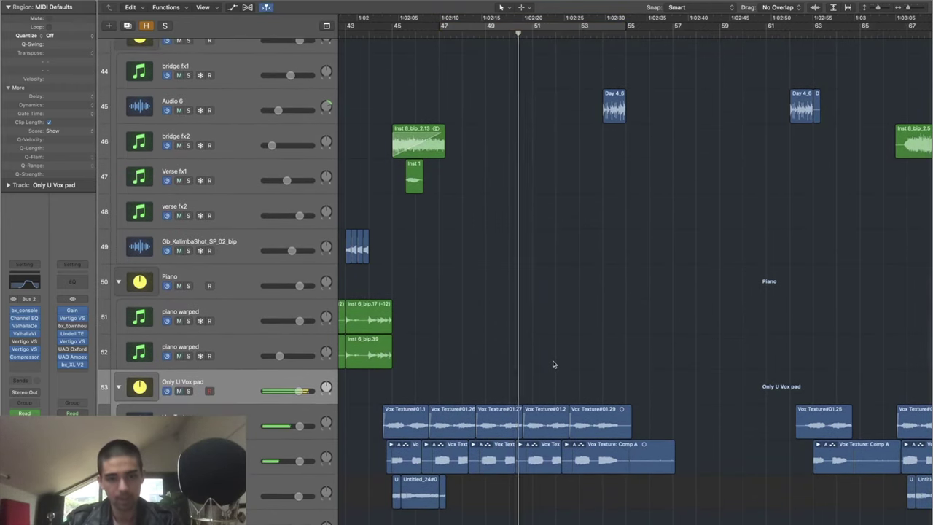
pyautogui.scroll(12, 552, 364)
pyautogui.scroll(15, 552, 364)
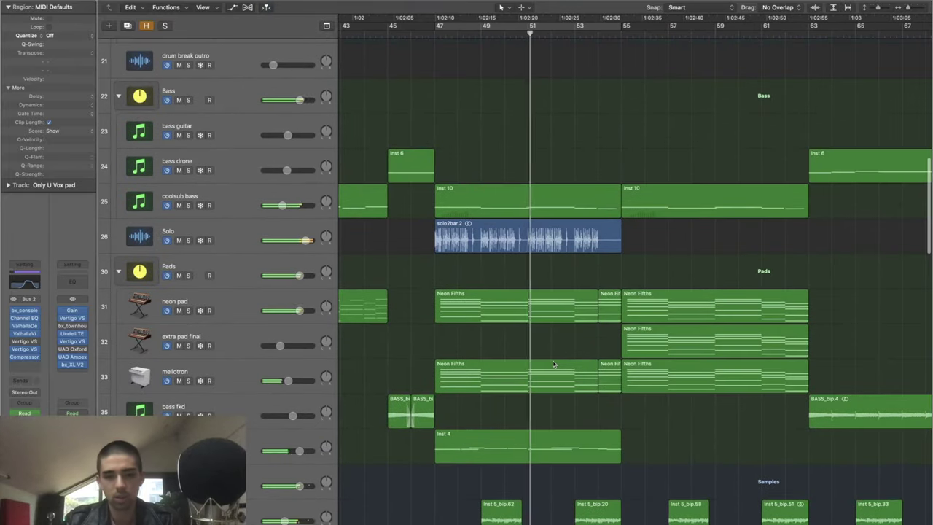
pyautogui.click(562, 34)
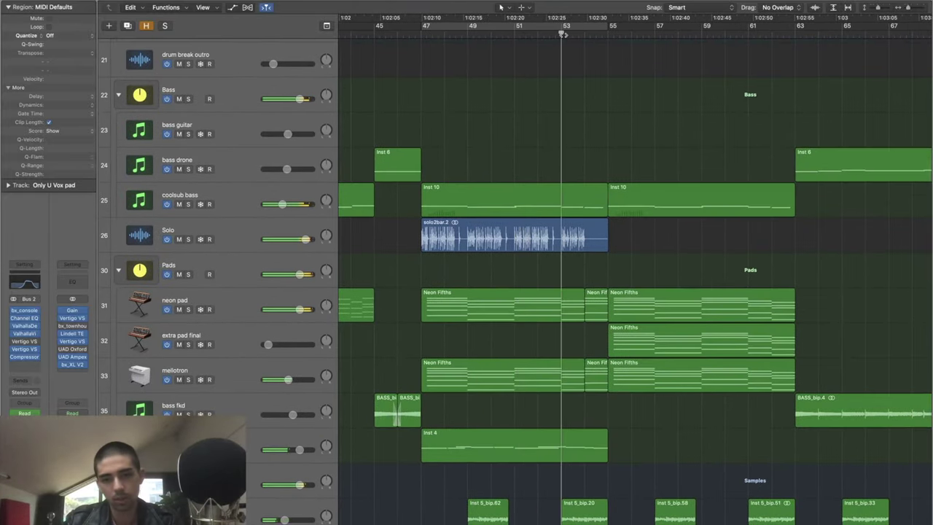
pyautogui.scroll(-1, 608, 419)
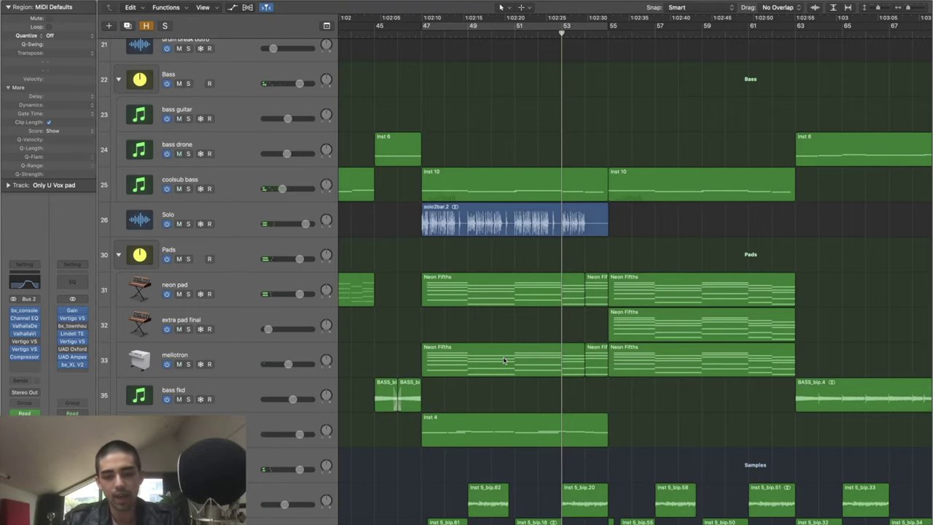
pyautogui.scroll(-2, 503, 360)
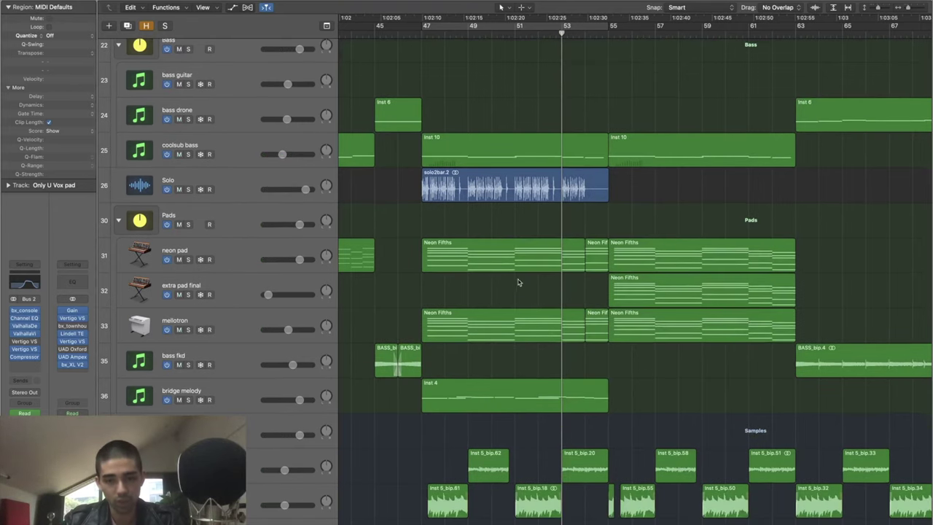
pyautogui.scroll(5, 518, 281)
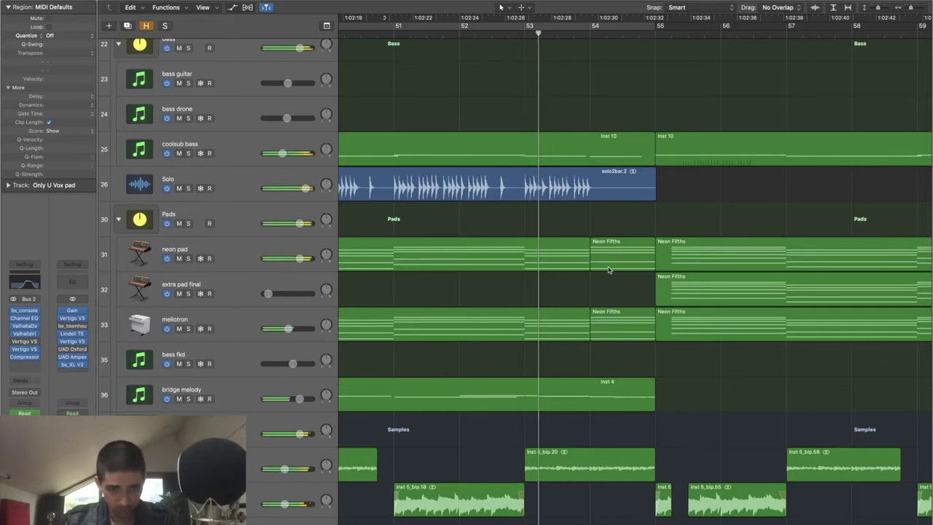
# Step: Examine the samples, effects, piano, vocal pad and pad tracks around bars 47 to 63 as the section plays
pyautogui.scroll(-15, 609, 267)
pyautogui.scroll(-3, 609, 265)
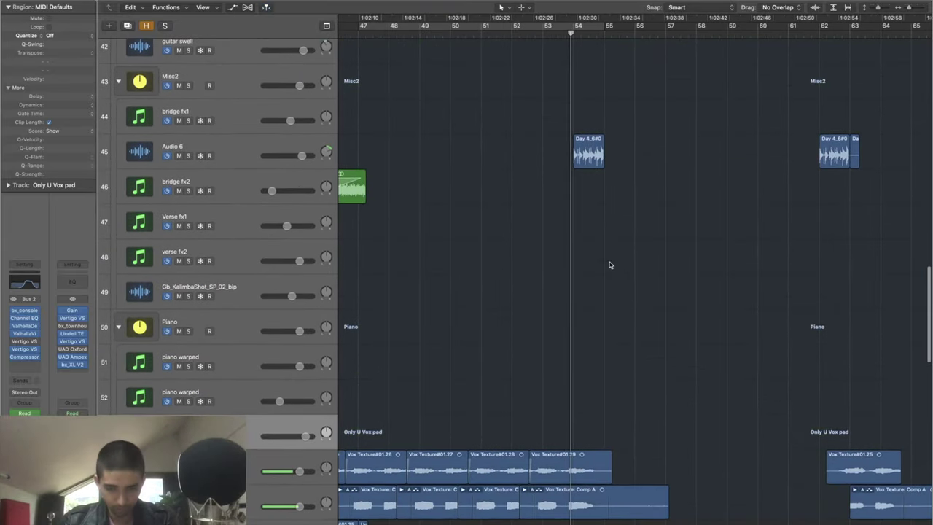
pyautogui.scroll(1, 609, 264)
pyautogui.scroll(8, 609, 265)
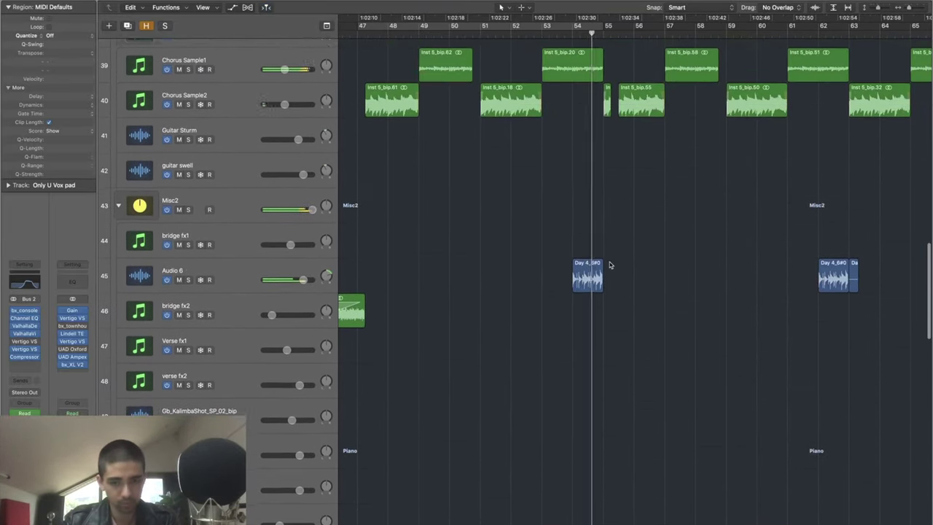
pyautogui.scroll(3, 609, 265)
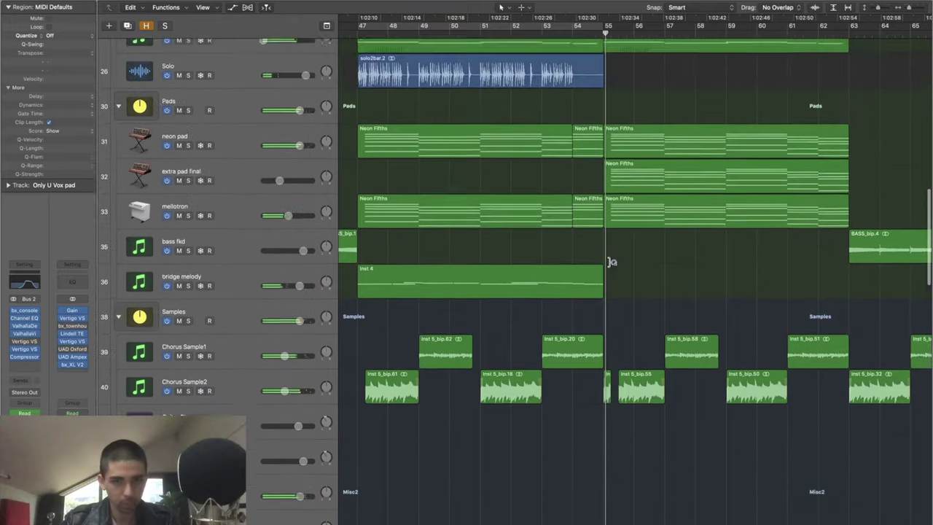
pyautogui.scroll(-15, 610, 263)
pyautogui.scroll(20, 610, 263)
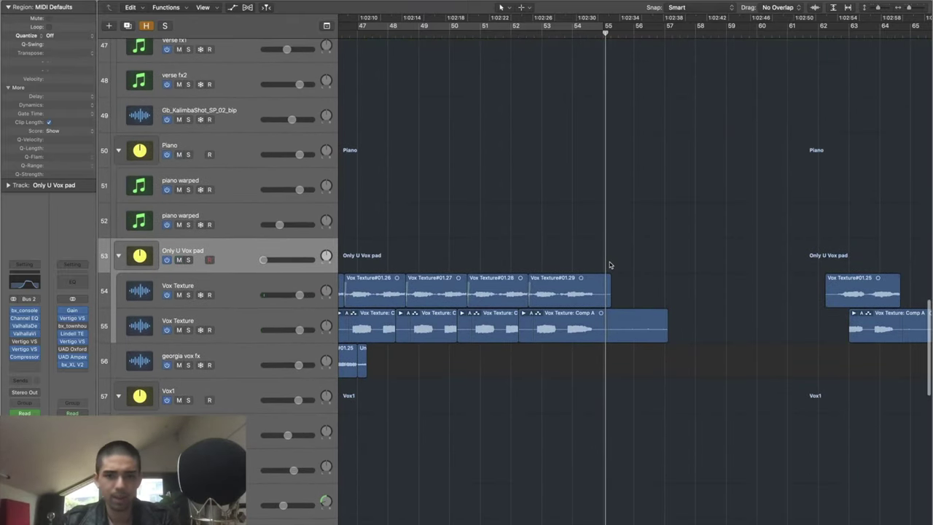
# Step: Set the cycle range from bar 55 to about bar 60 and play all tracks in it
pyautogui.scroll(5, 609, 265)
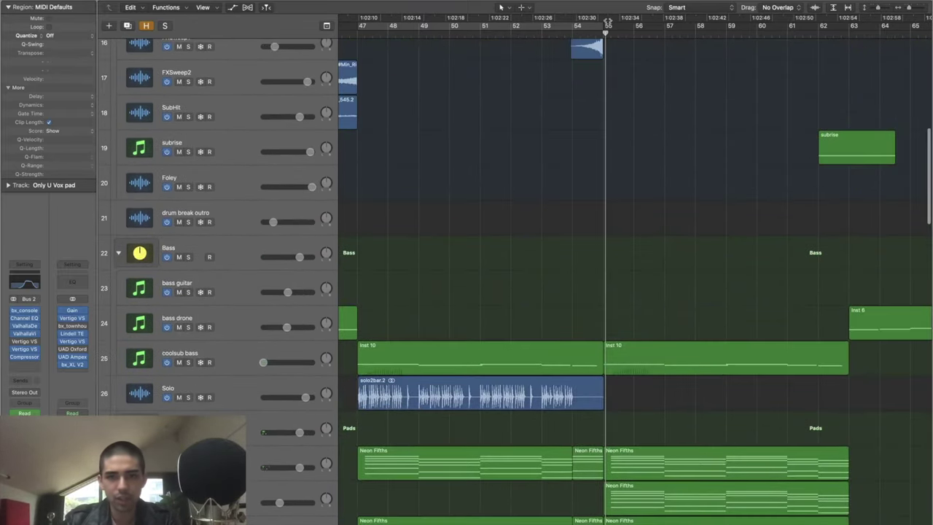
pyautogui.moveTo(607, 26); pyautogui.dragTo(765, 26)
pyautogui.press('space')
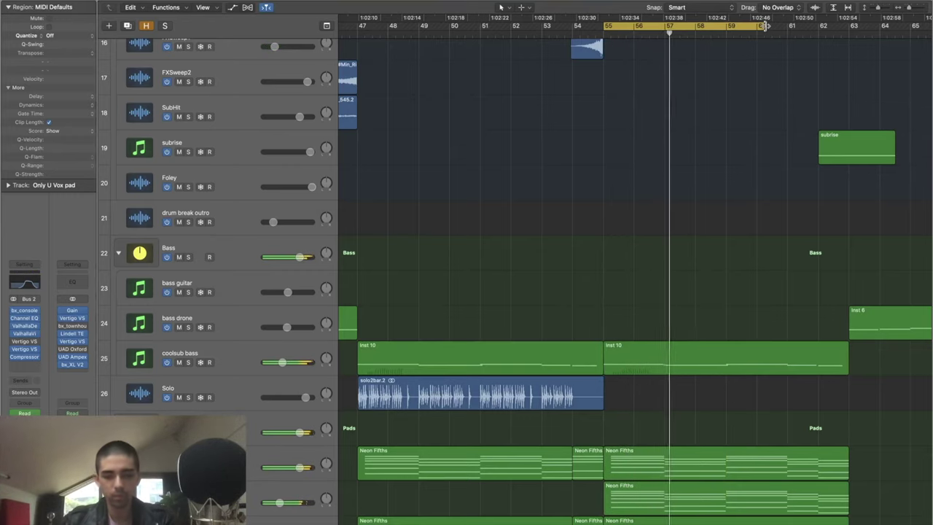
# Step: Solo the extra pad final track and play its Neon Fifths region from bar 55
pyautogui.scroll(-3, 732, 340)
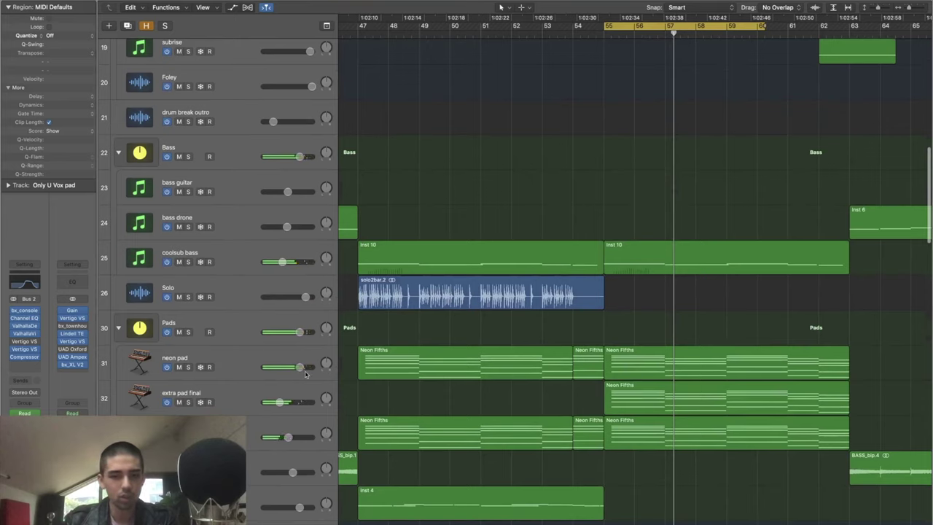
pyautogui.click(245, 392)
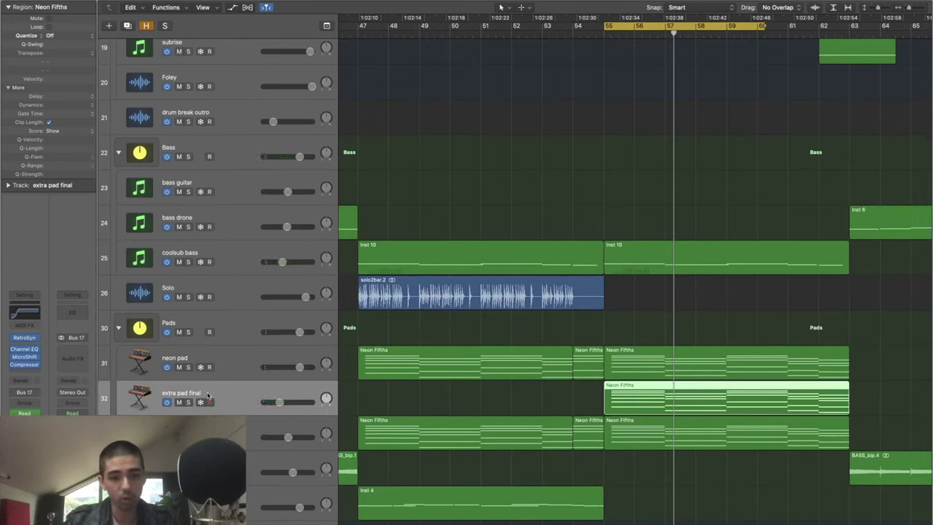
pyautogui.hotkey('ctrl', 's')
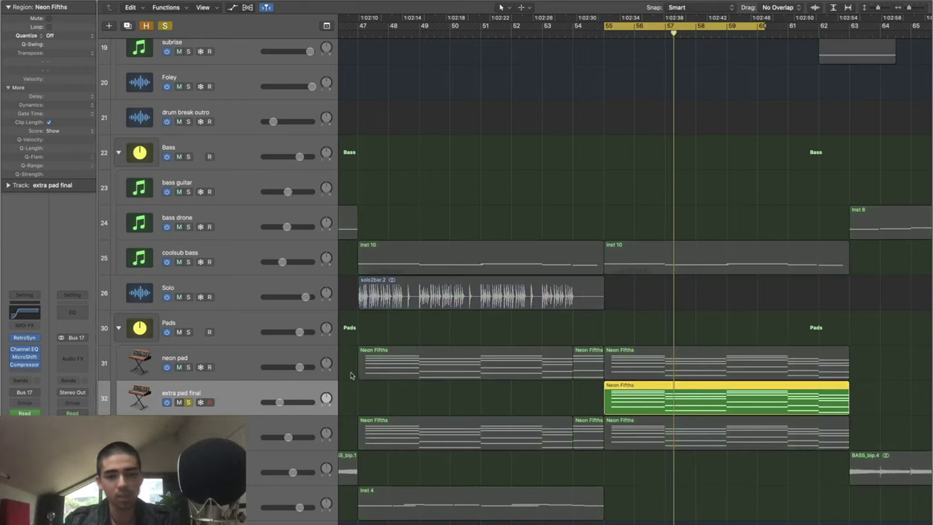
pyautogui.click(372, 371)
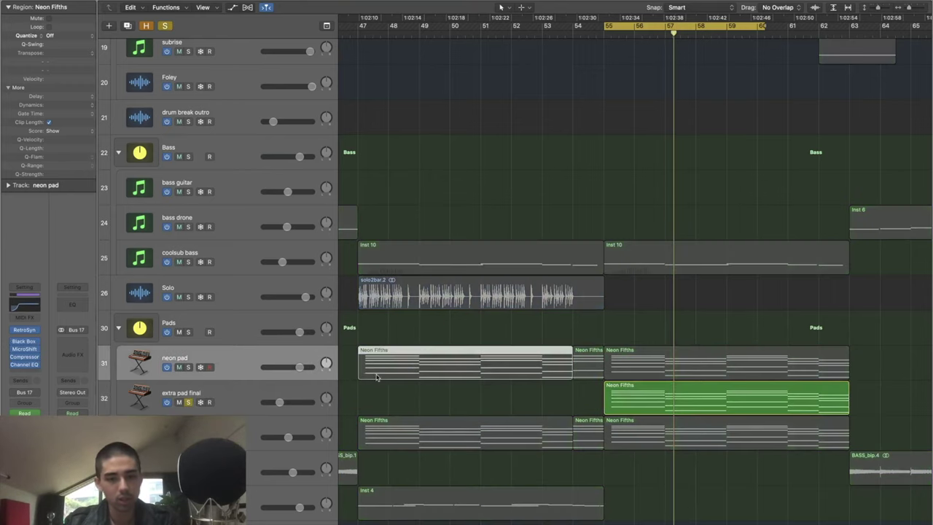
pyautogui.click(257, 397)
pyautogui.press('space')
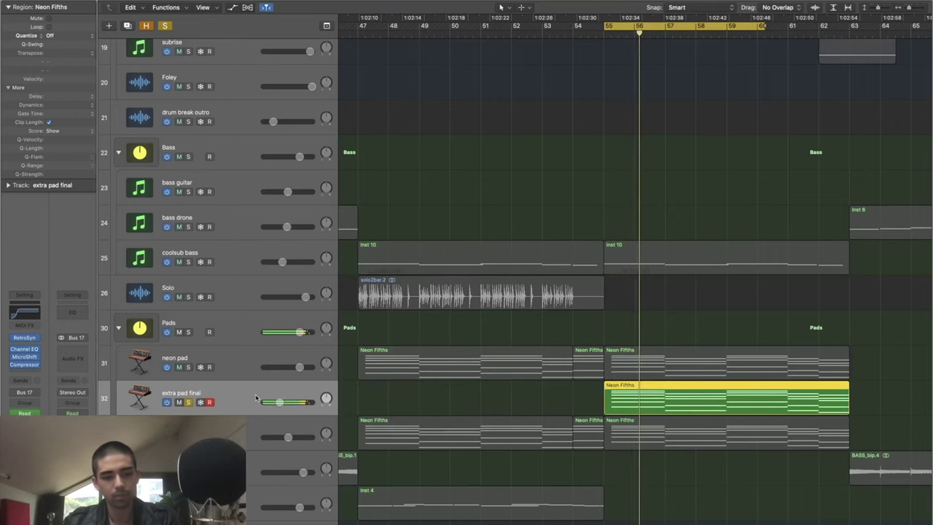
# Step: Show the extra pad's Retro Synth and MicroShift plug-in windows, then hide them
pyautogui.press('space')
pyautogui.press('v')
pyautogui.press('space')
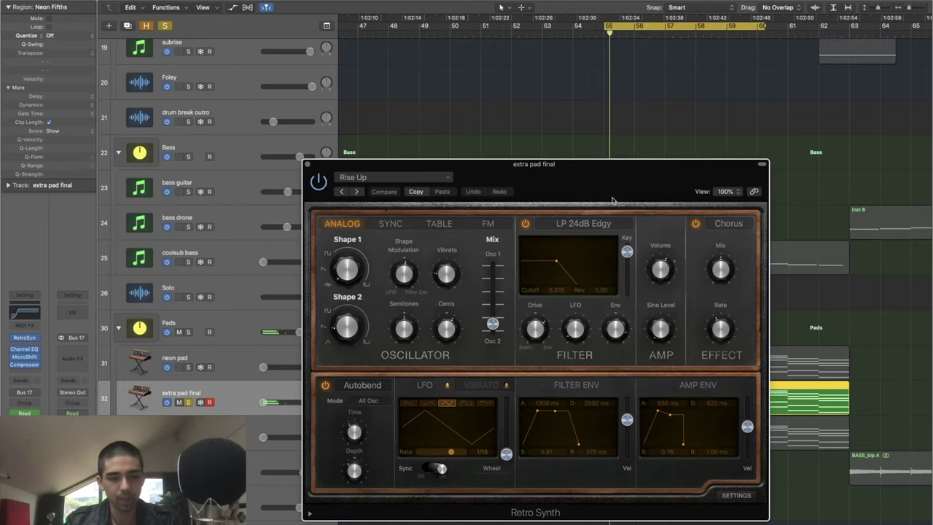
pyautogui.press('v')
pyautogui.press('v')
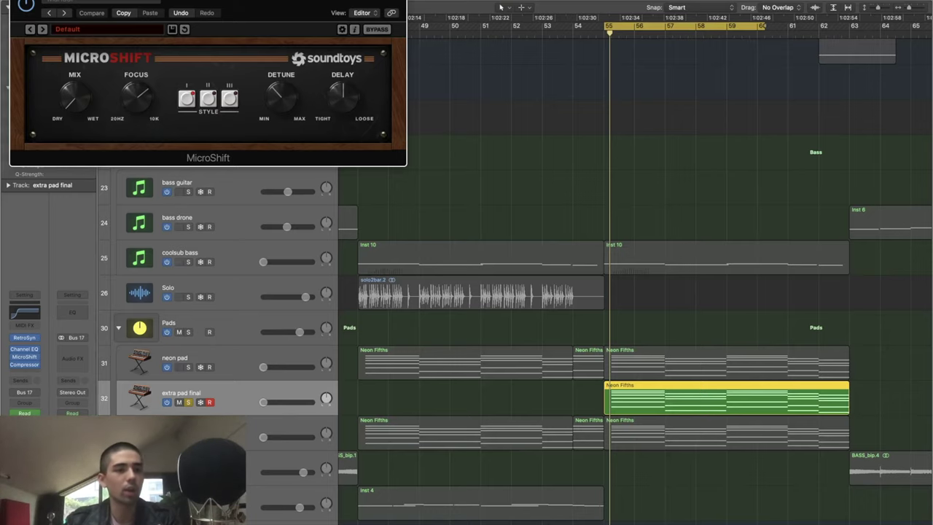
pyautogui.press('v')
# Step: Turn off the extra pad solo and set the cycle range to bars 56 to 59 for the lead vocals
pyautogui.scroll(-12, 594, 296)
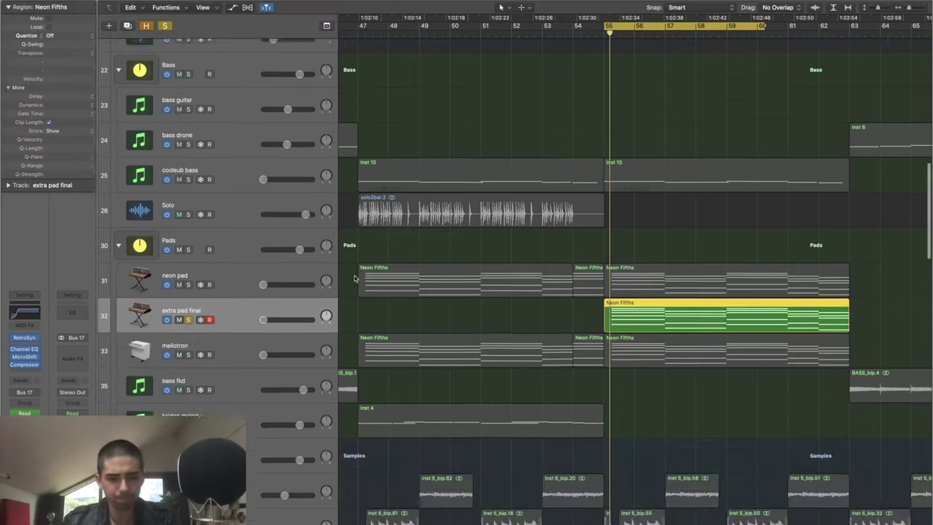
pyautogui.scroll(-18, 594, 295)
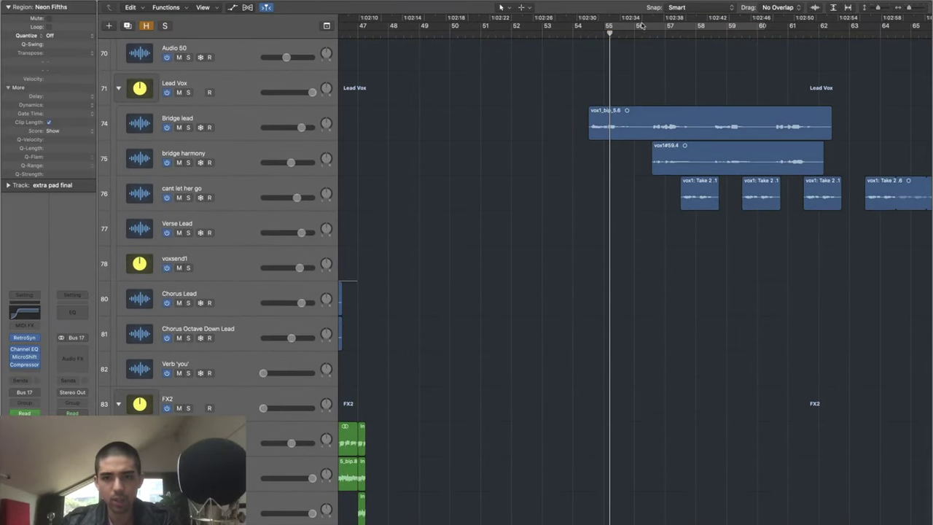
pyautogui.moveTo(643, 27); pyautogui.dragTo(718, 27)
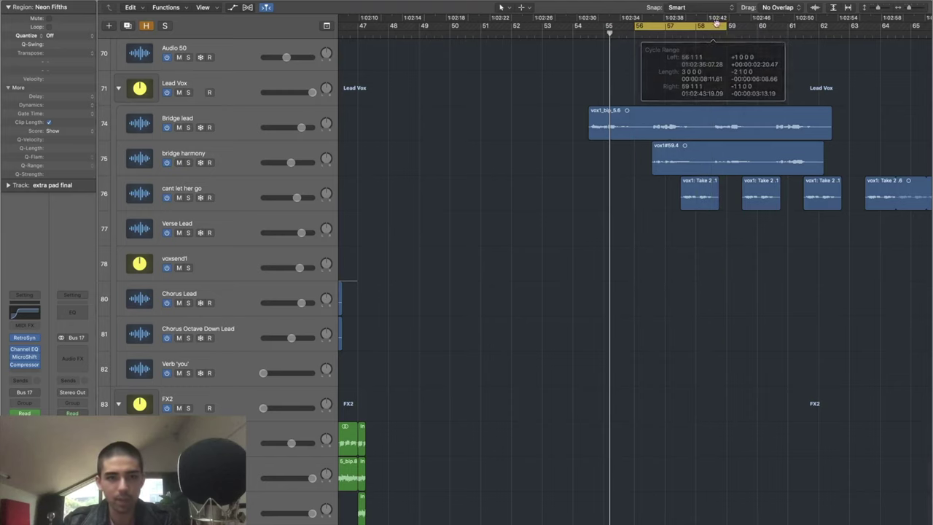
# Step: Solo the Lead Vox stack and play the bridge vocals in the cycle range
pyautogui.scroll(2, 593, 114)
pyautogui.click(263, 174)
pyautogui.hotkey('ctrl', 's')
pyautogui.press('space')
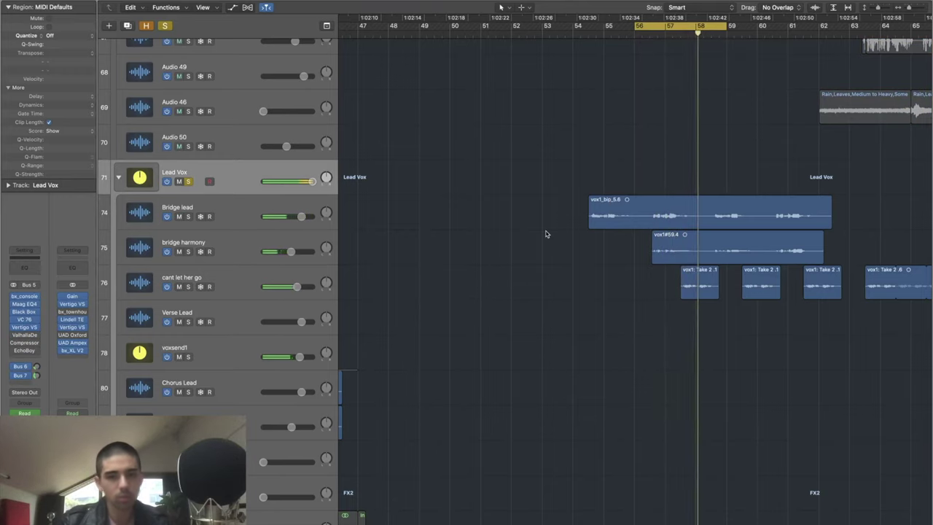
# Step: Turn off the Lead Vox solo and the cycle, with the bridge vocal regions kept in view
pyautogui.hscroll(3, 736, 227)
pyautogui.scroll(-1, 735, 227)
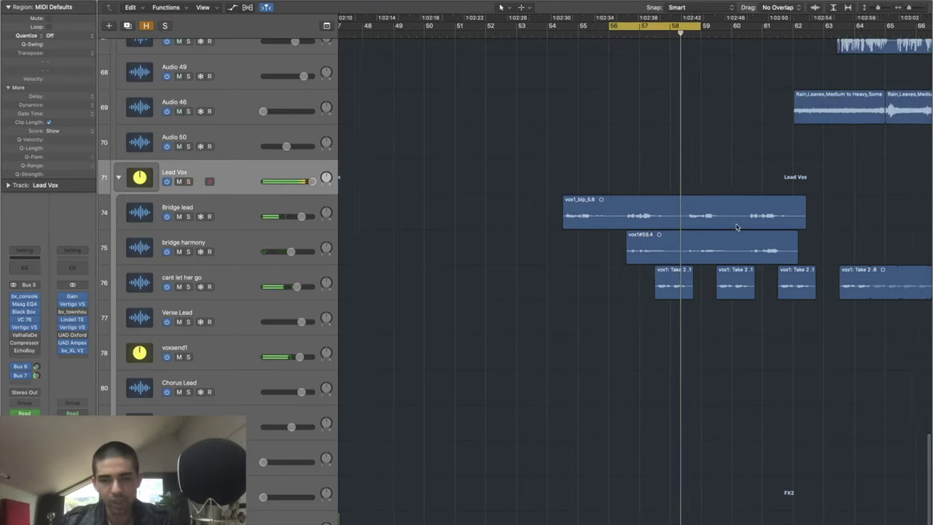
pyautogui.scroll(-1, 736, 228)
pyautogui.hscroll(-1, 735, 227)
pyautogui.scroll(1, 736, 227)
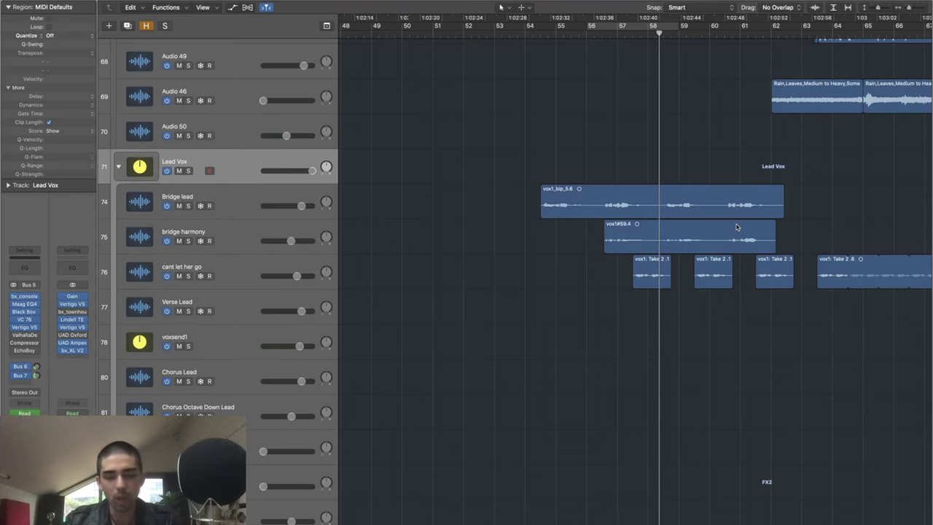
# Step: Examine the vocal texture, pad, bass, effects and drum tracks leading up to the section from bar 63
pyautogui.hscroll(1, 736, 227)
pyautogui.scroll(10, 736, 227)
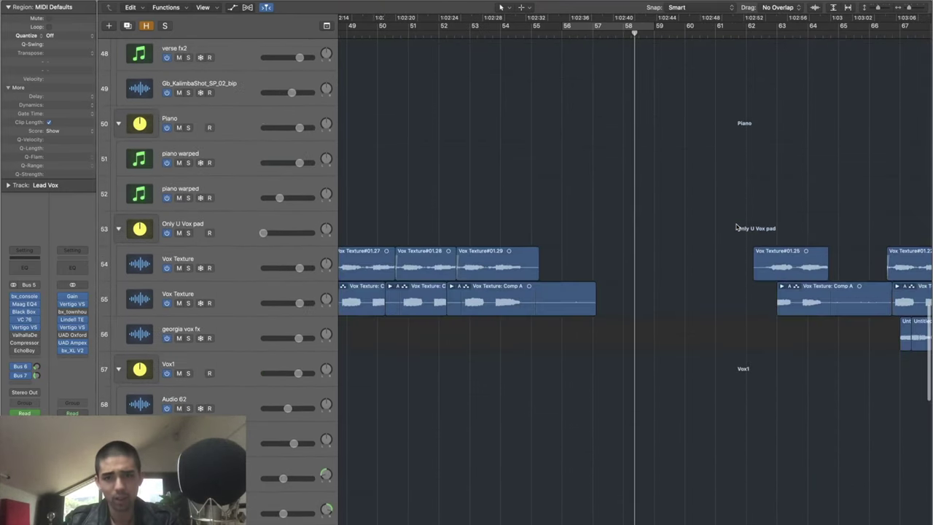
pyautogui.scroll(15, 736, 227)
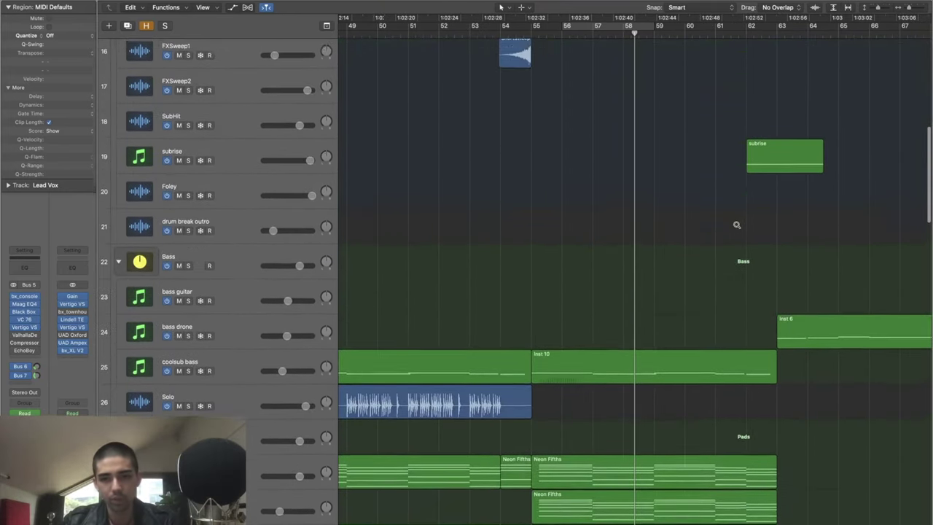
pyautogui.scroll(8, 736, 226)
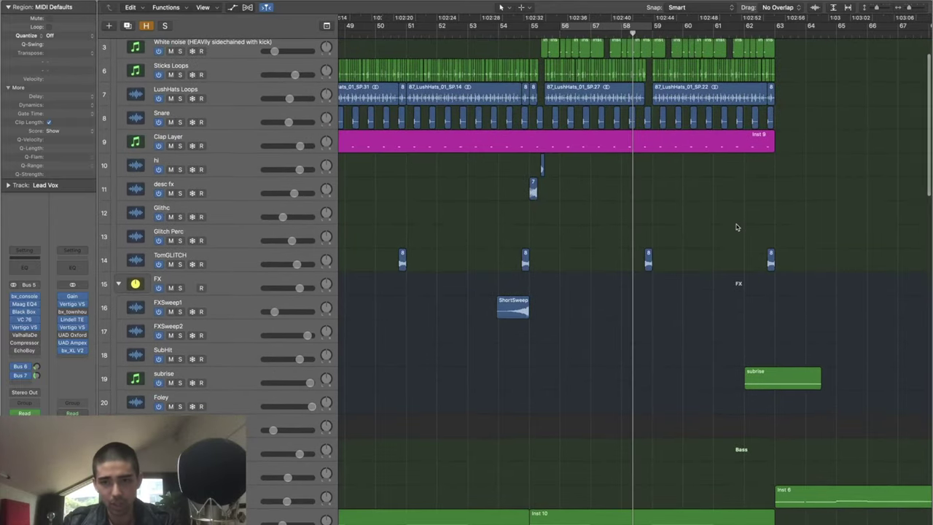
pyautogui.scroll(2, 736, 228)
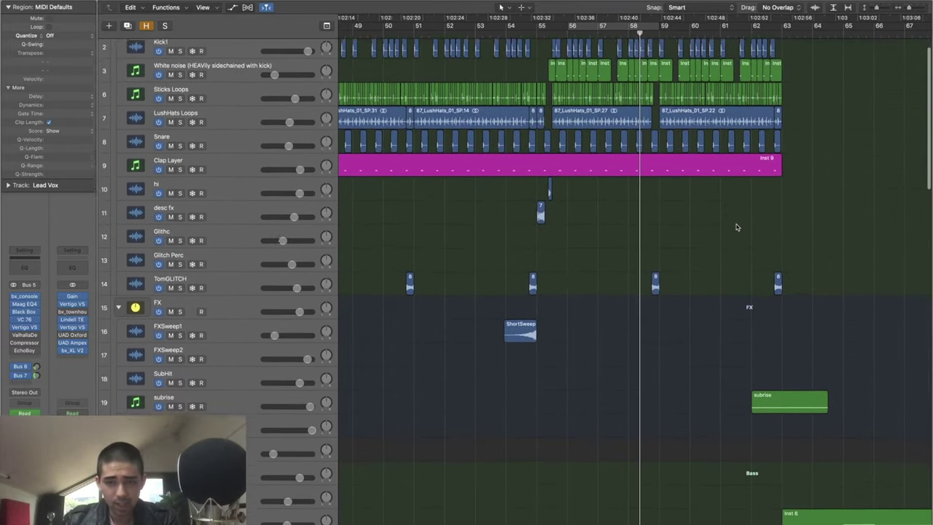
pyautogui.hscroll(4, 736, 228)
pyautogui.scroll(-10, 734, 226)
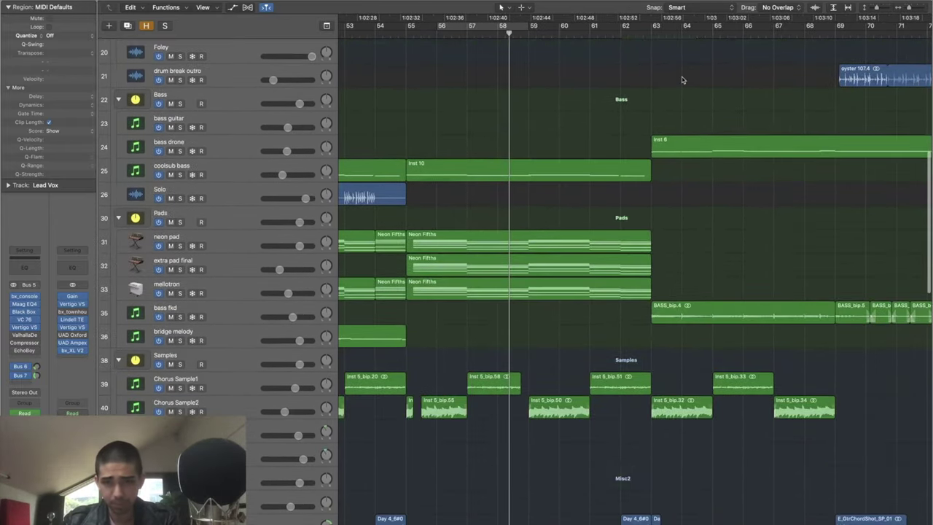
# Step: Set the cycle range from bar 63 to about bar 76 to cover the outro
pyautogui.moveTo(653, 28); pyautogui.dragTo(866, 28)
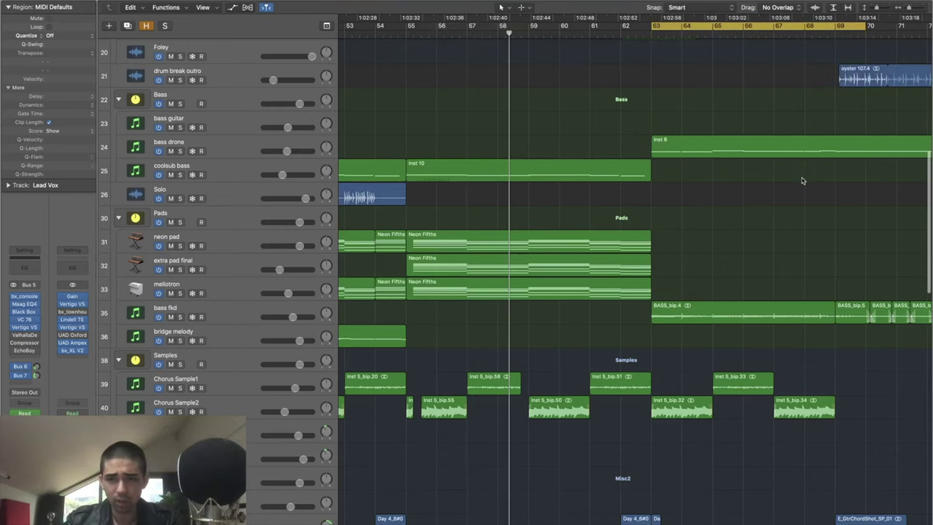
pyautogui.scroll(6, 801, 181)
pyautogui.scroll(-4, 658, 202)
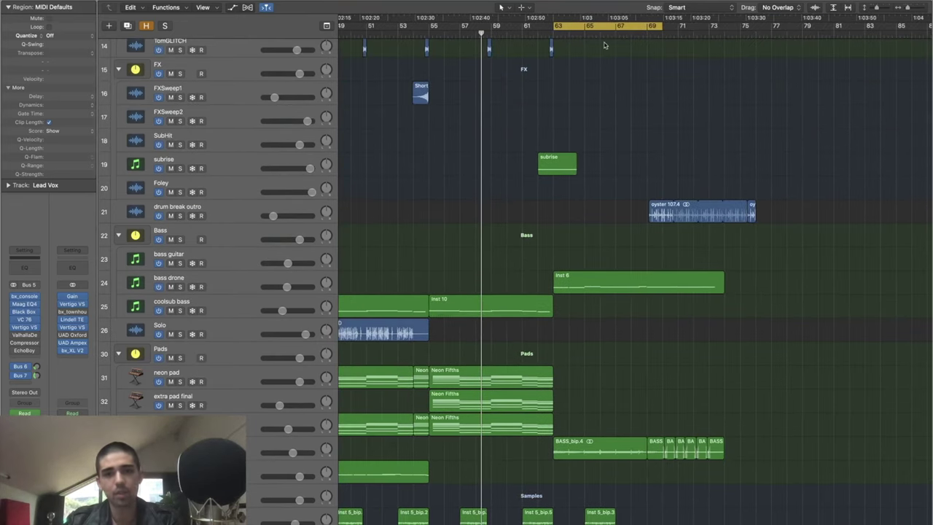
pyautogui.moveTo(662, 28); pyautogui.dragTo(762, 102)
# Step: Select the two Vox Texture regions around bar 63 under the Only U Vox pad stack
pyautogui.scroll(-6, 762, 102)
pyautogui.scroll(-8, 762, 106)
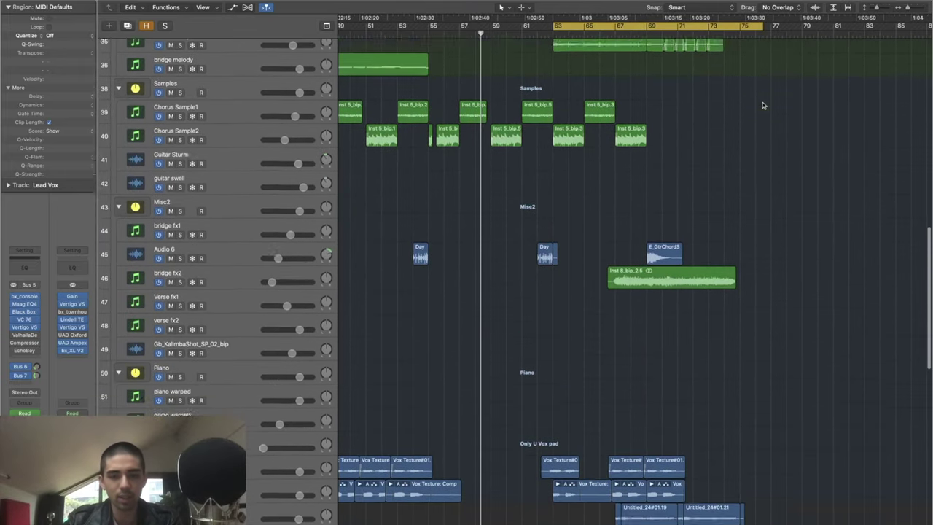
pyautogui.click(556, 433)
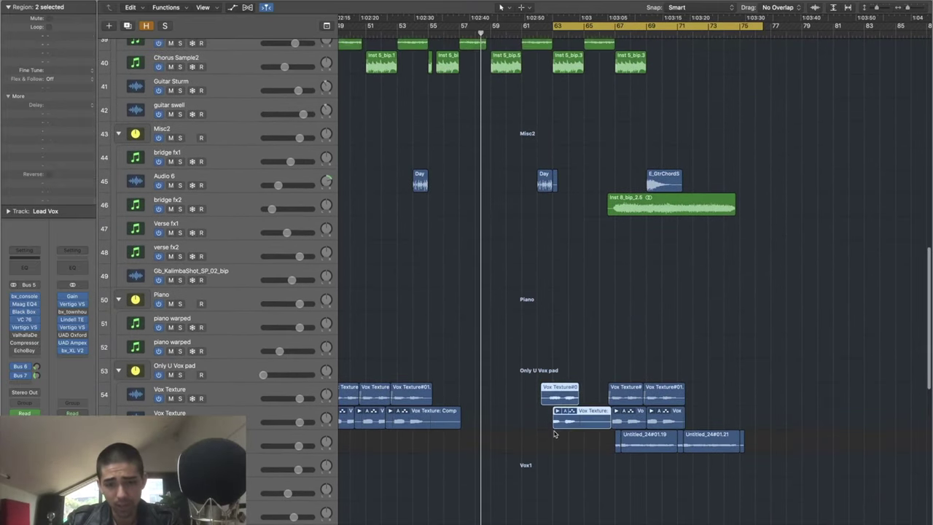
# Step: Solo the Samples stack, play its chorus samples briefly from bar 63, and turn the solo off
pyautogui.scroll(4, 554, 433)
pyautogui.scroll(1, 553, 434)
pyautogui.moveTo(552, 286); pyautogui.dragTo(683, 244)
pyautogui.click(217, 203)
pyautogui.press('s')
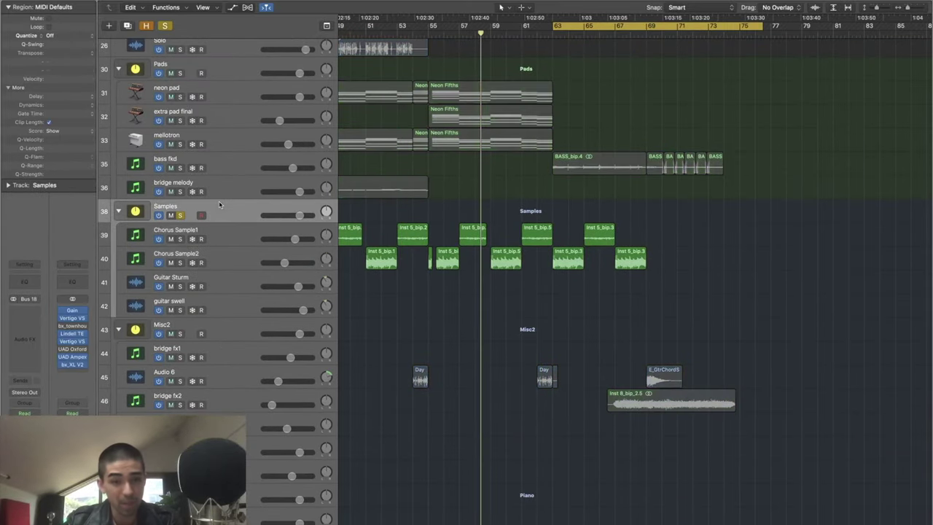
pyautogui.press('space')
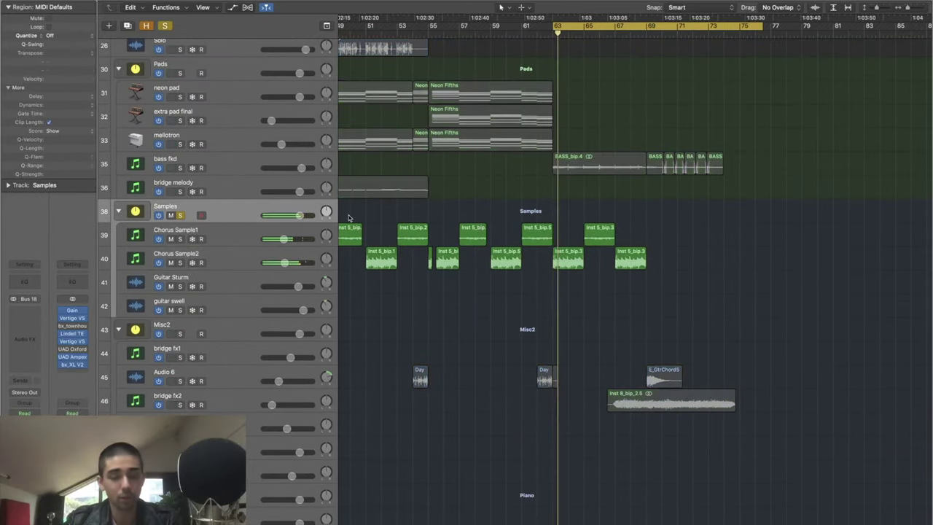
pyautogui.scroll(-3, 623, 267)
pyautogui.press('s')
# Step: Select the bass drone track and solo it for its Inst 6 region from bar 63
pyautogui.scroll(8, 623, 267)
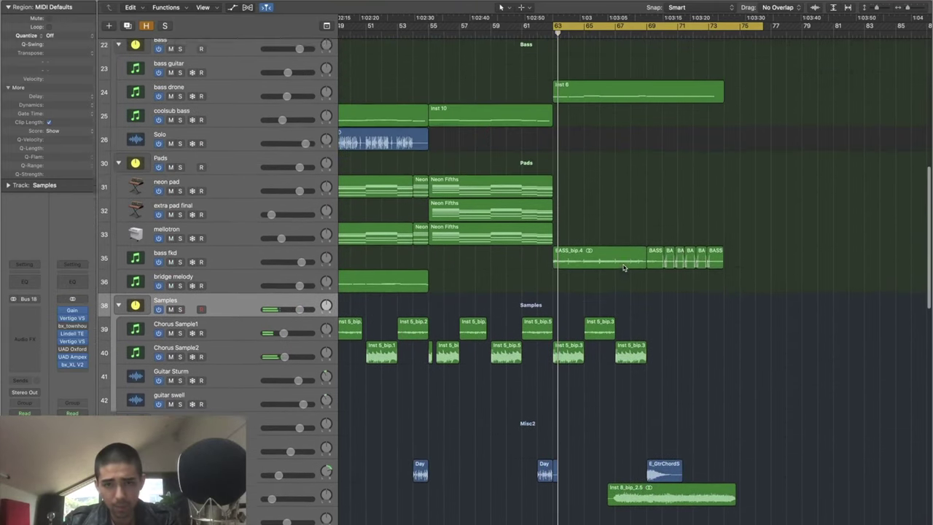
pyautogui.scroll(1, 623, 267)
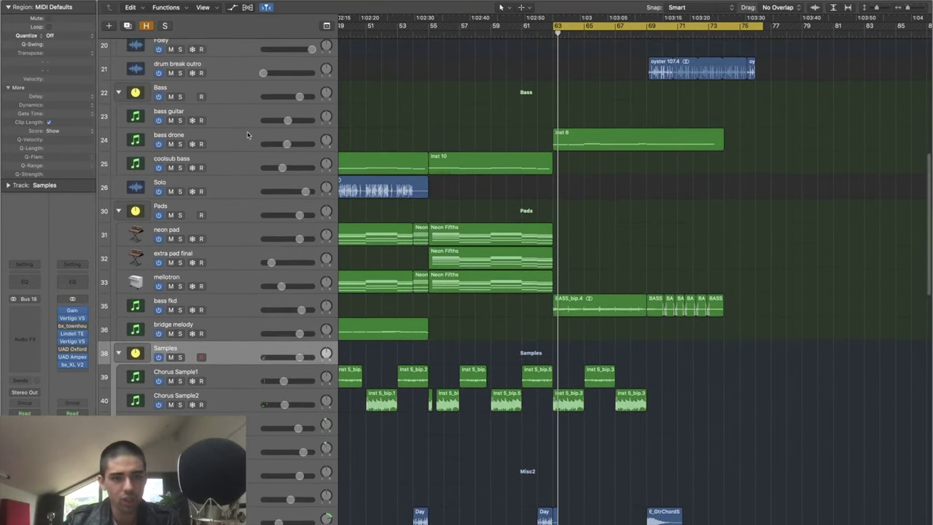
pyautogui.click(246, 136)
pyautogui.scroll(-4, 516, 139)
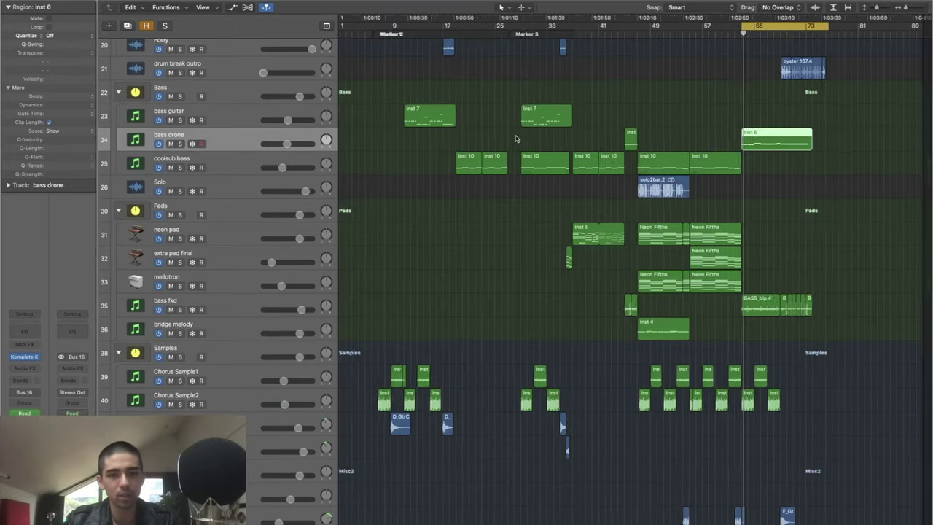
pyautogui.scroll(3, 516, 139)
pyautogui.hscroll(3, 516, 138)
pyautogui.scroll(3, 516, 138)
pyautogui.hscroll(3, 515, 139)
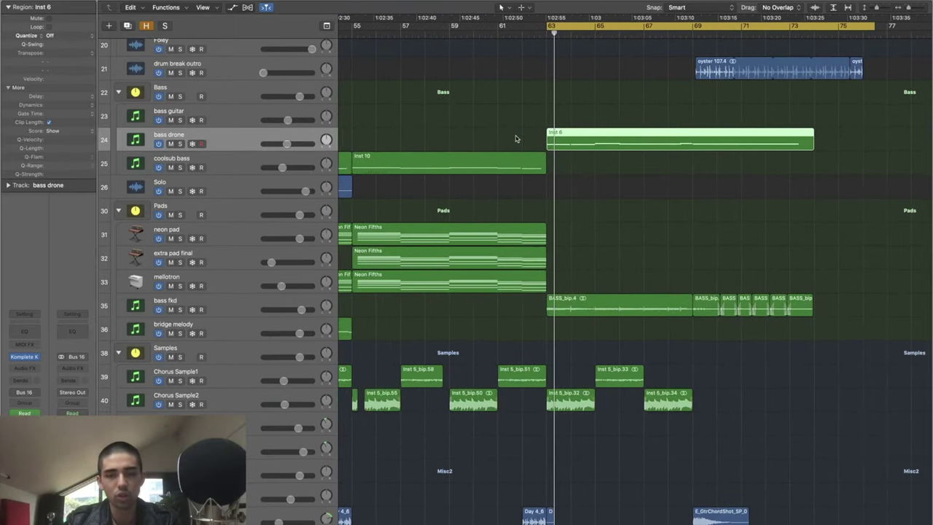
pyautogui.press('s')
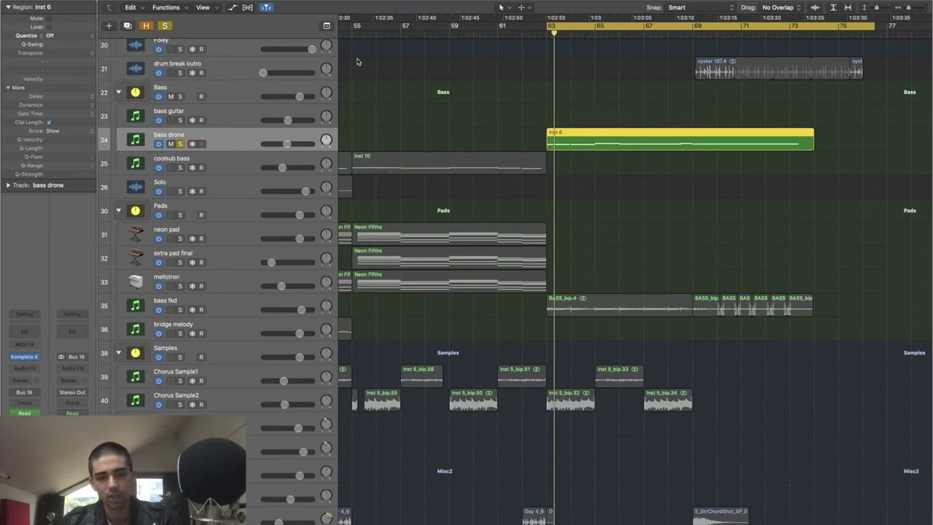
# Step: Play the outro from bar 63, comparing the soloed bass drone with the full mix
pyautogui.press('space')
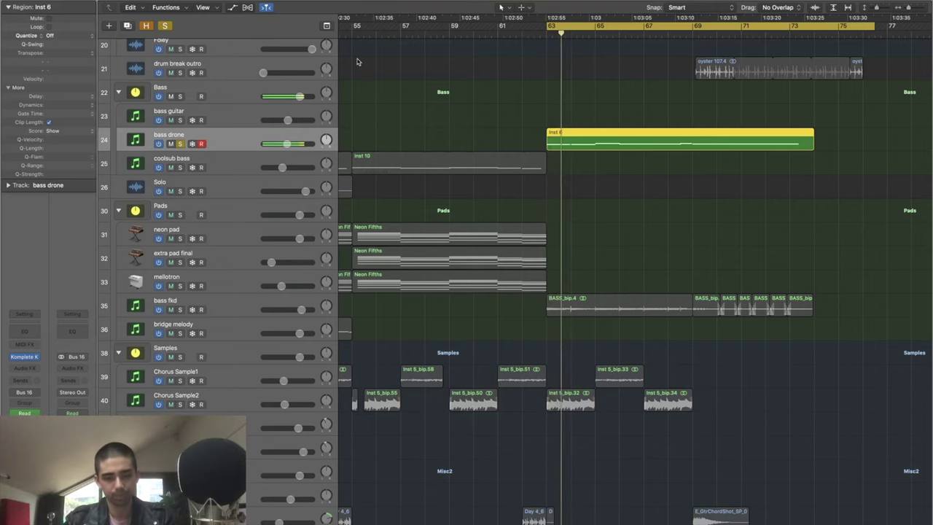
pyautogui.hotkey('ctrl', 's')
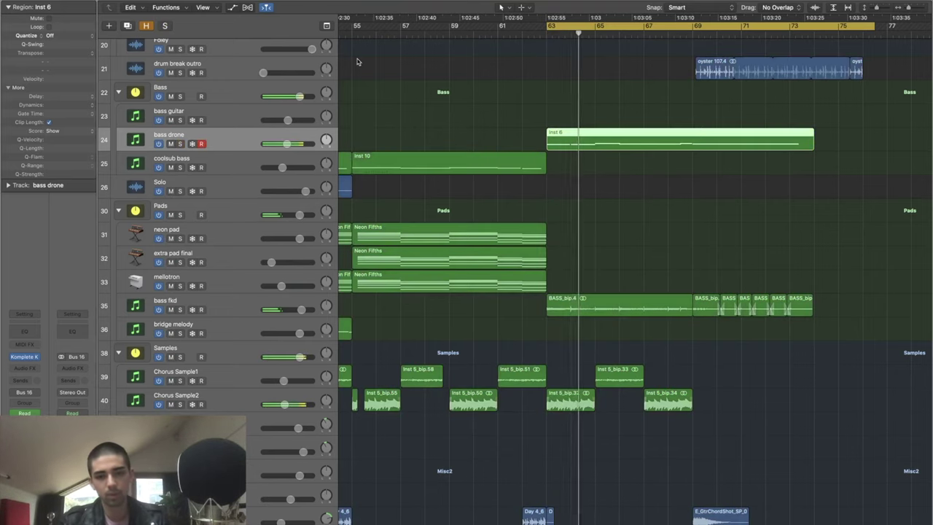
pyautogui.press('s')
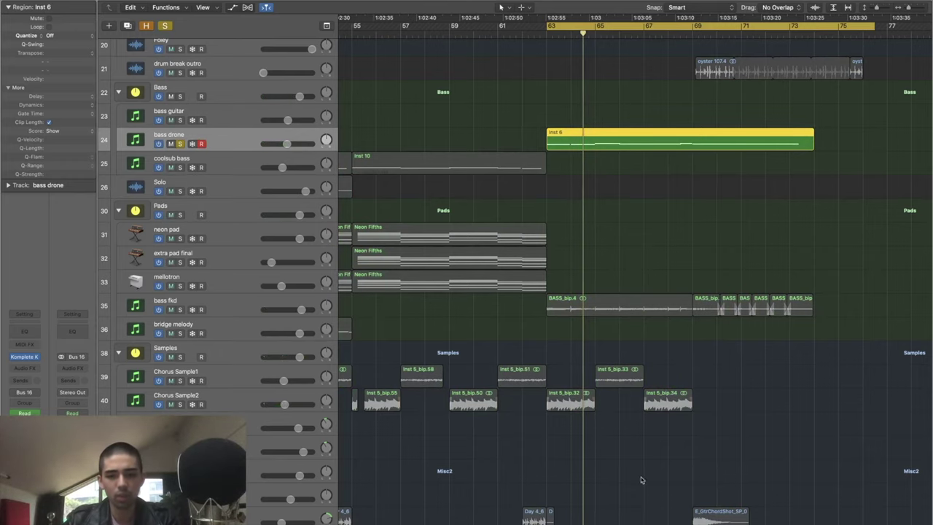
# Step: Turn off the bass drone solo and play the outro from bar 63 with all tracks
pyautogui.scroll(-8, 597, 416)
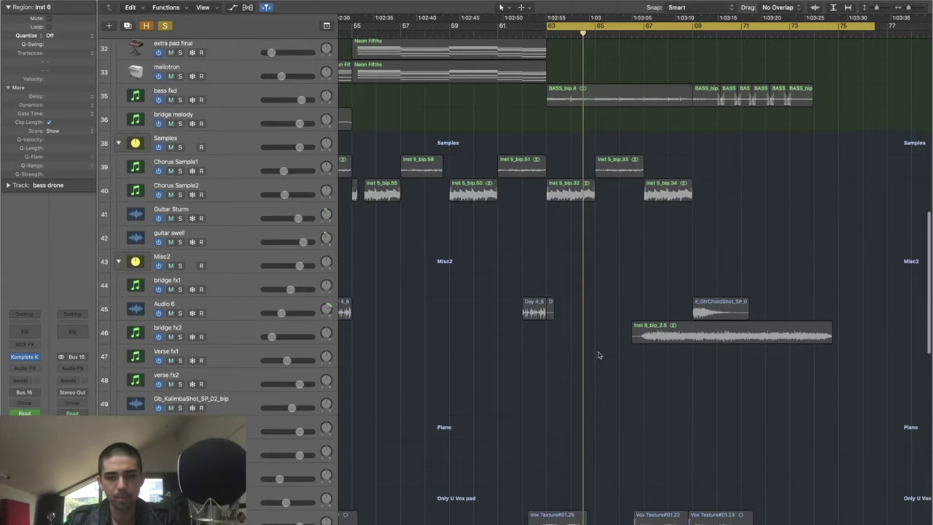
pyautogui.scroll(7, 554, 303)
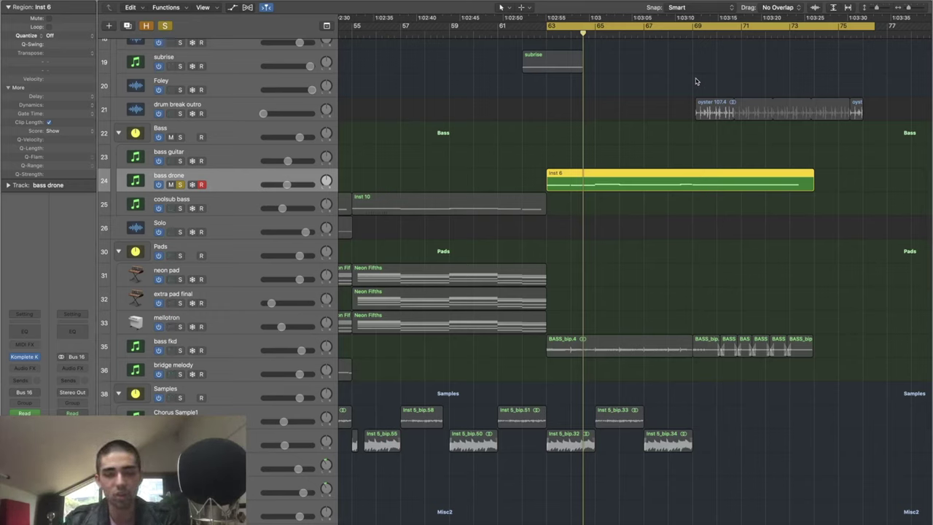
pyautogui.press('s')
pyautogui.press('s')
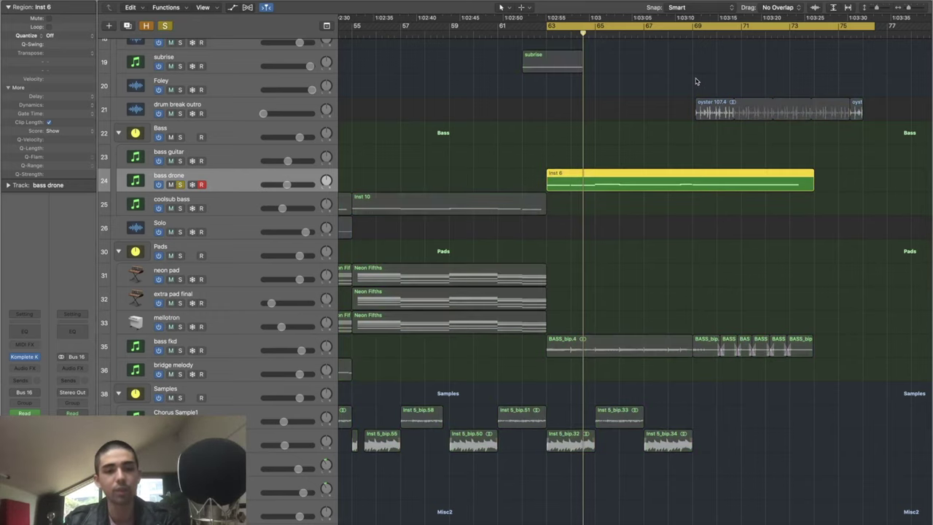
pyautogui.press('s')
pyautogui.press('space')
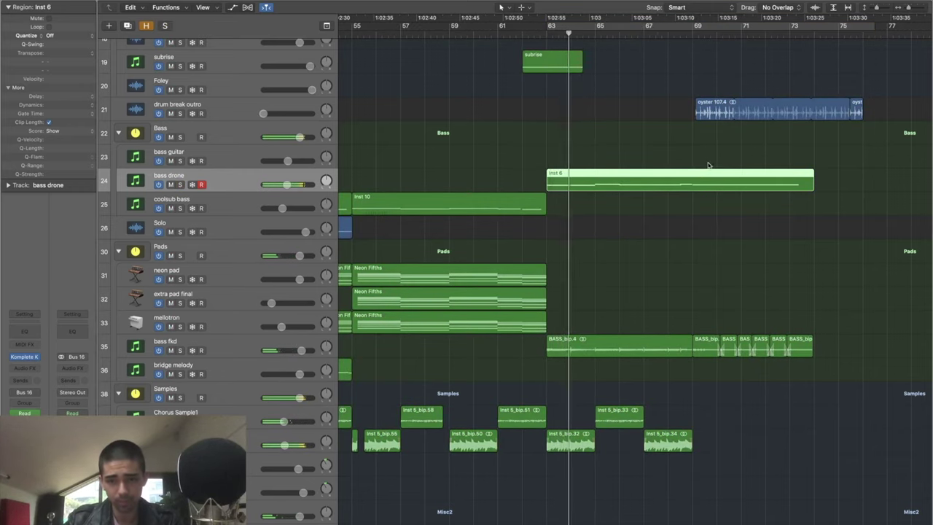
# Step: Solo the spoken word stack during outro playback to hear its voice and rain regions, and stop playback
pyautogui.scroll(-10, 707, 165)
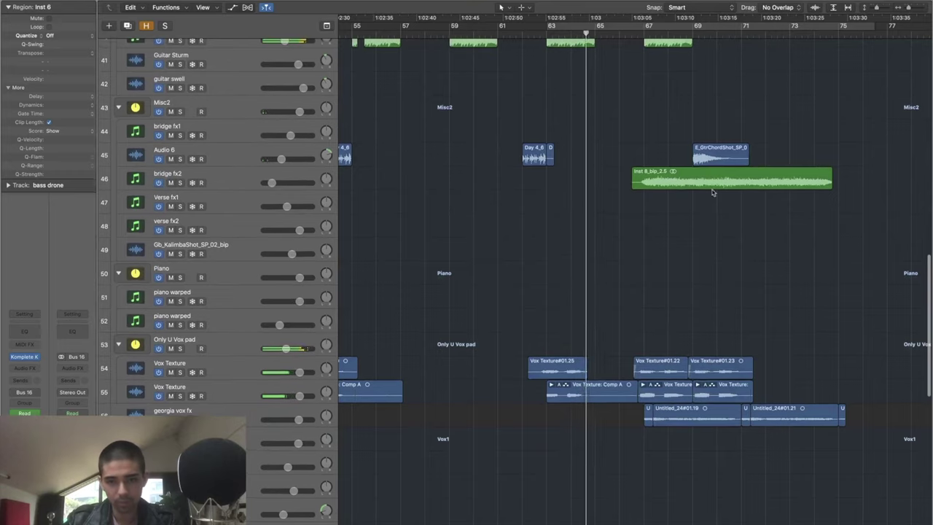
pyautogui.scroll(-3, 711, 219)
pyautogui.scroll(-3, 713, 261)
pyautogui.click(244, 424)
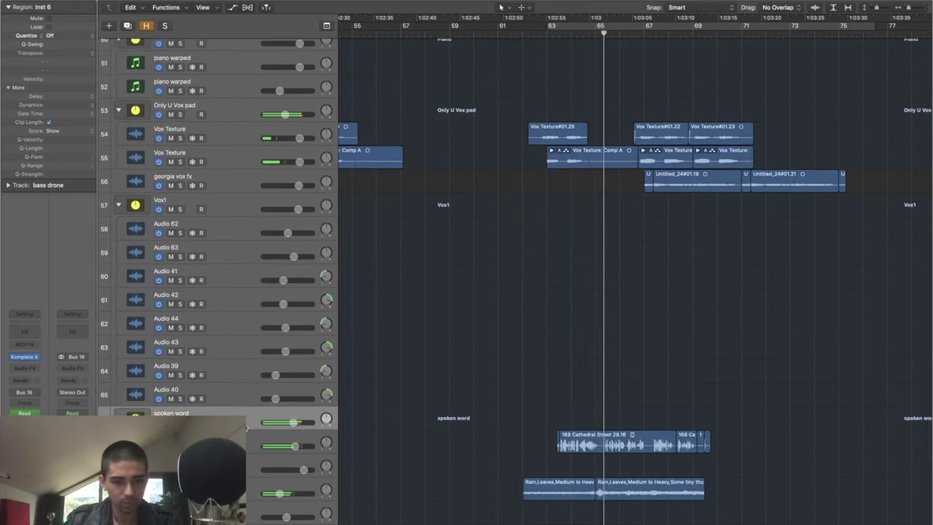
pyautogui.press('s')
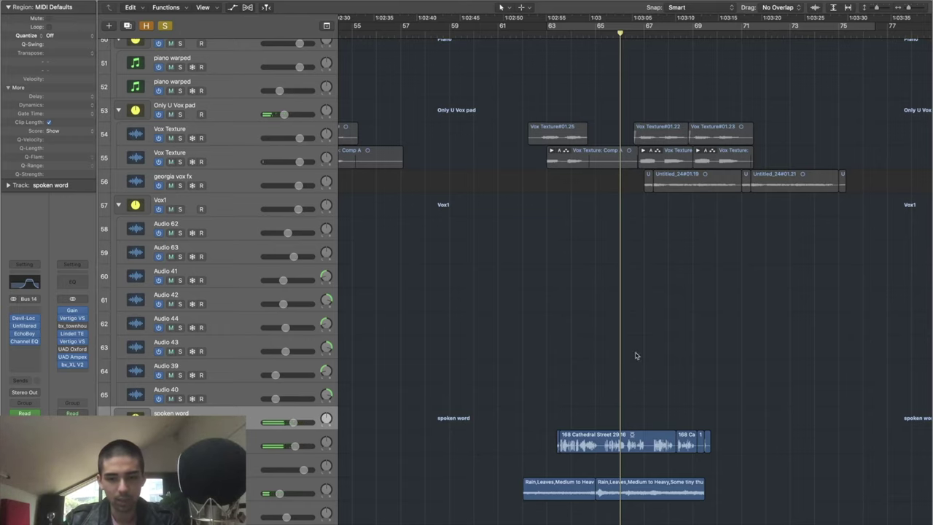
pyautogui.scroll(-2, 652, 474)
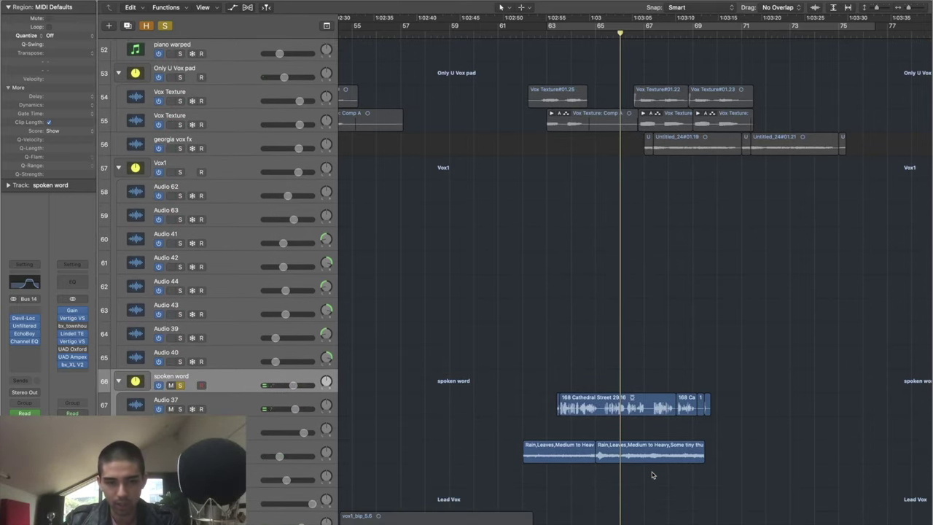
pyautogui.hscroll(3, 677, 434)
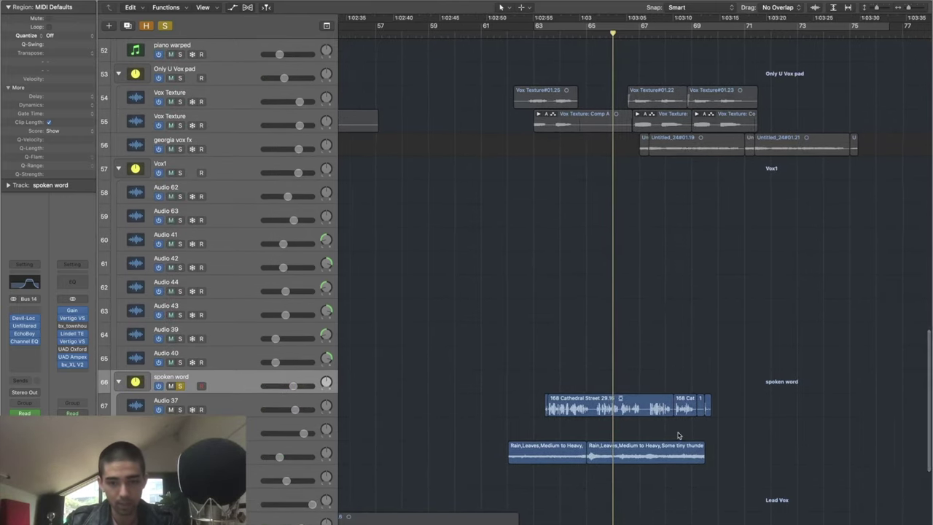
pyautogui.scroll(-1, 678, 435)
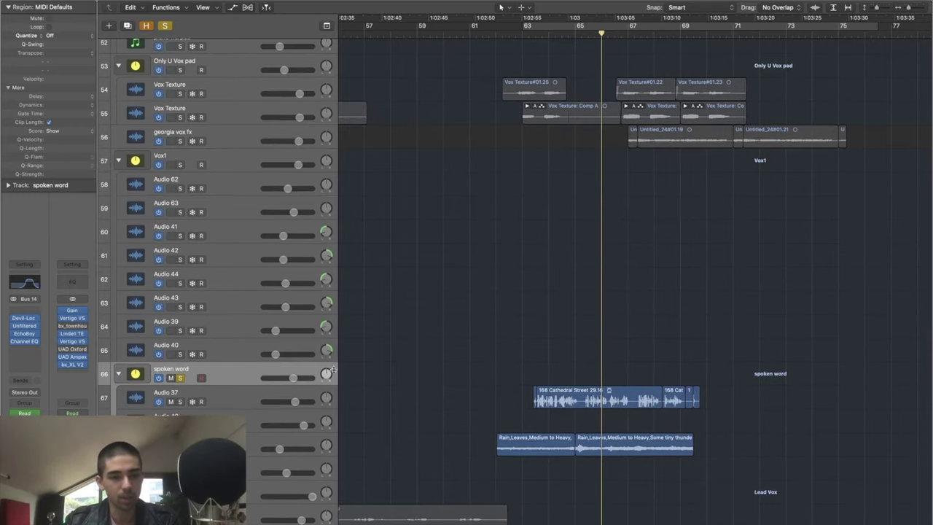
# Step: Select the Audio 37 speech track and the Audio 46 rain track, and return to the spoken word stack
pyautogui.click(230, 397)
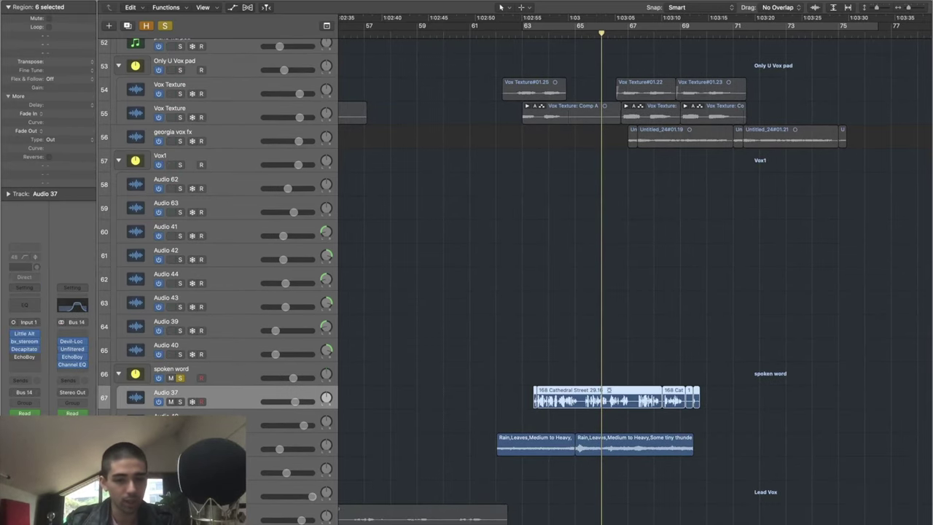
pyautogui.press('Down')
pyautogui.press('Down')
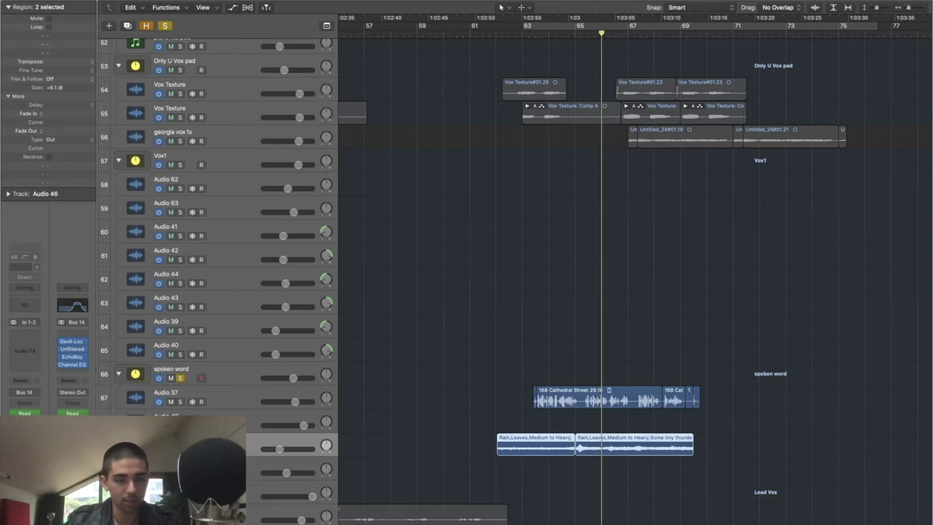
pyautogui.press('Up')
pyautogui.press('Up')
pyautogui.scroll(2, 240, 406)
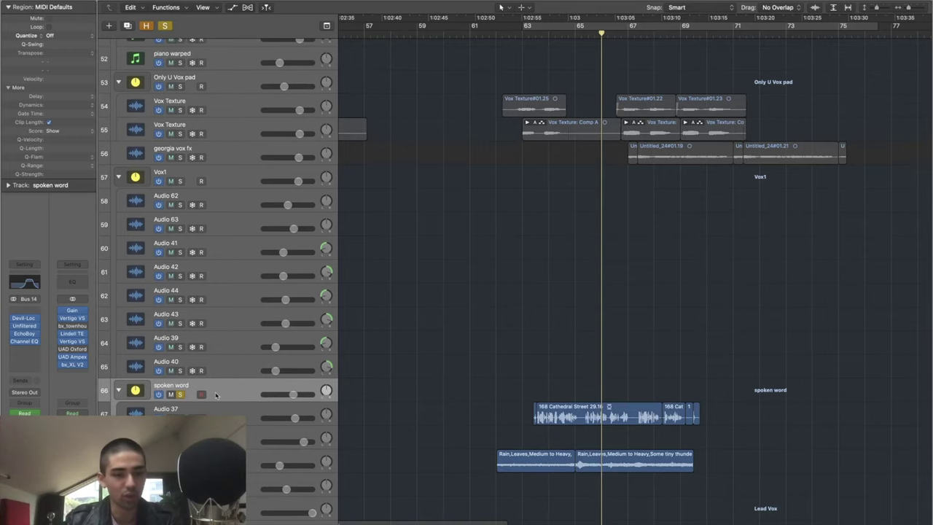
# Step: Show the Devil-Loc Deluxe and Unfiltered Audio Byome plug-ins on the spoken word stack, and close both windows
pyautogui.press('v')
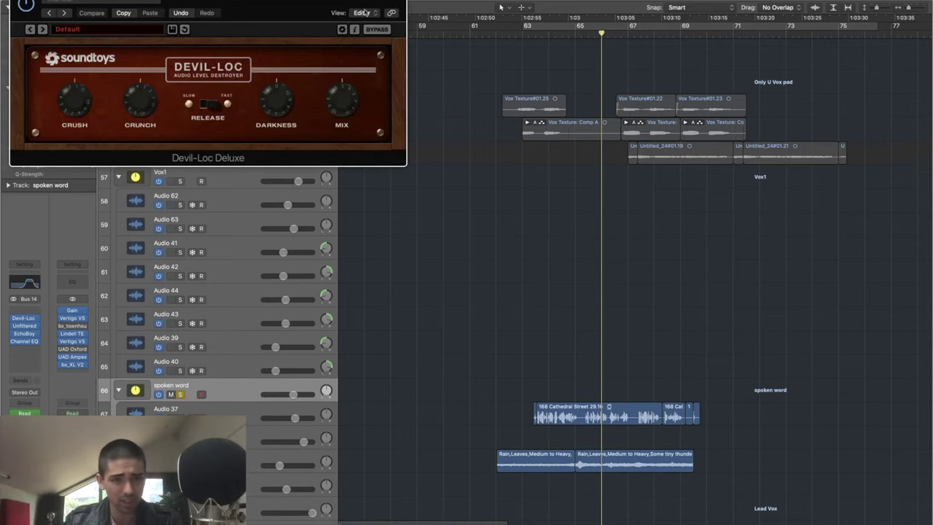
pyautogui.moveTo(279, 2); pyautogui.dragTo(568, 86)
pyautogui.doubleClick(569, 85)
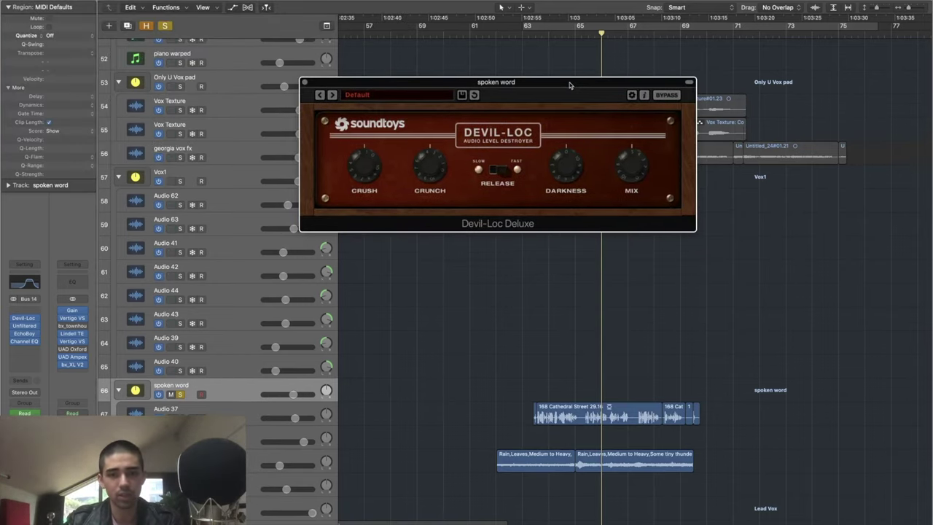
pyautogui.doubleClick(569, 85)
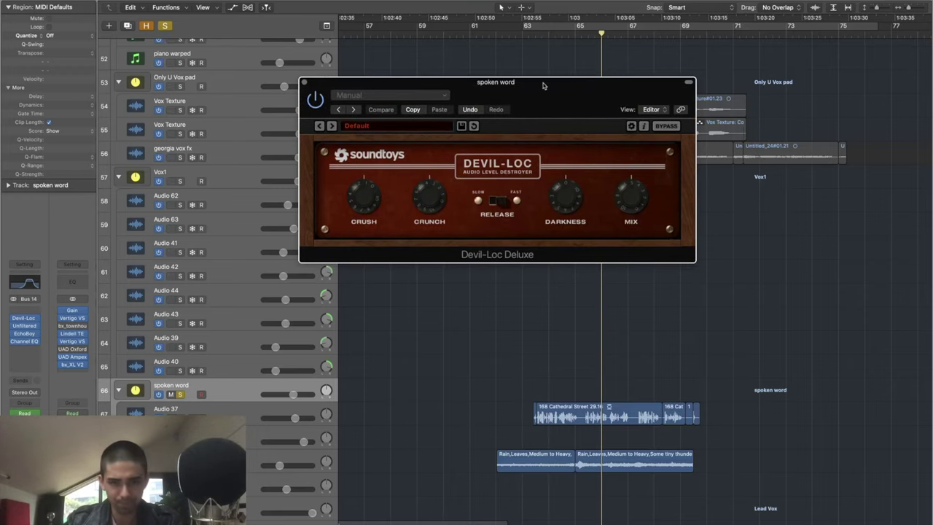
pyautogui.moveTo(261, 13); pyautogui.dragTo(530, 225)
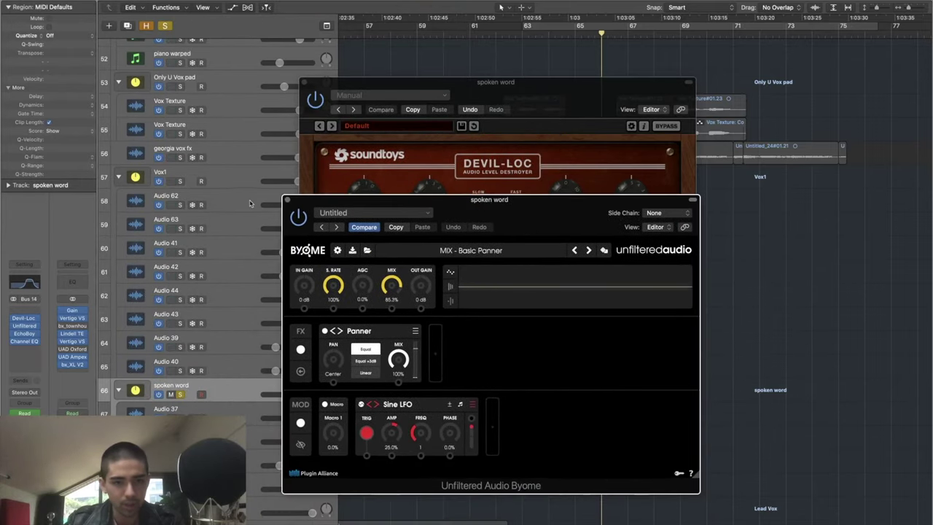
pyautogui.click(287, 200)
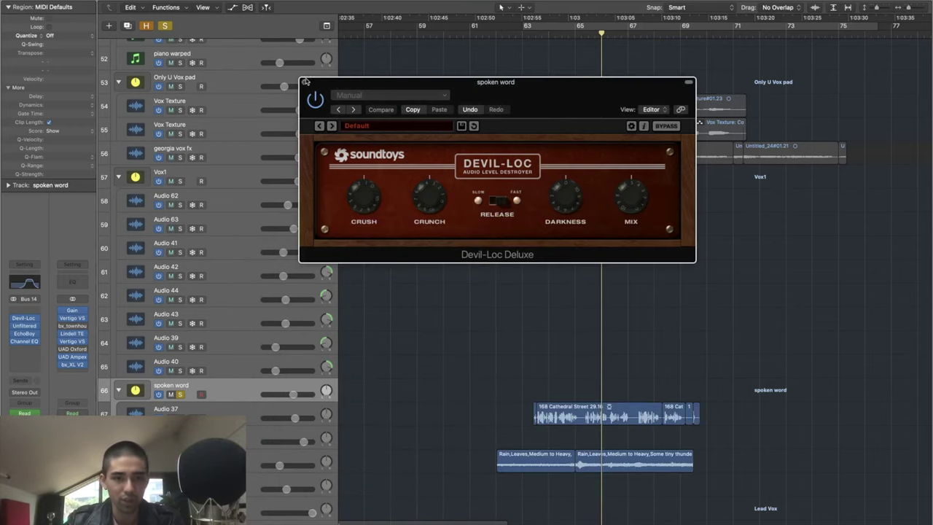
pyautogui.click(304, 82)
# Step: Play the outro without solo and select the Only U Vox pad stack to show its plug-in chain
pyautogui.scroll(3, 423, 323)
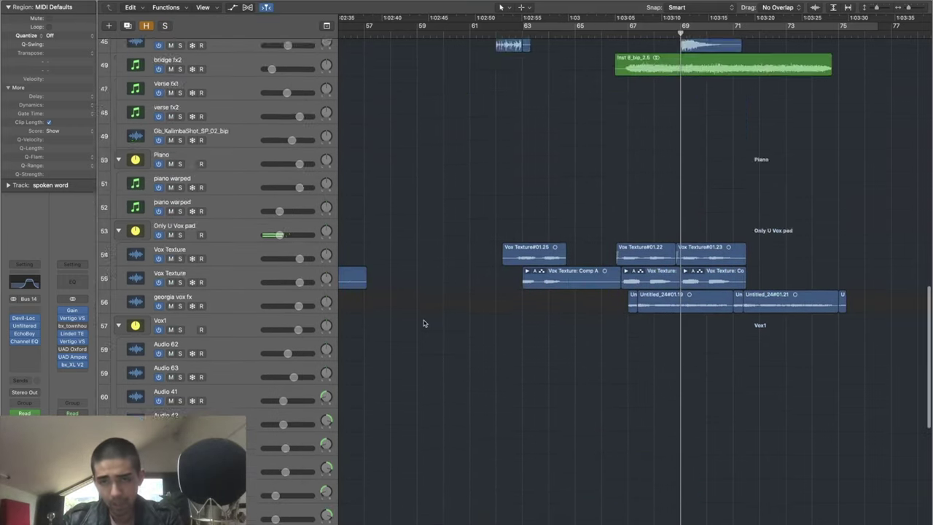
pyautogui.scroll(6, 423, 323)
pyautogui.scroll(-7, 467, 337)
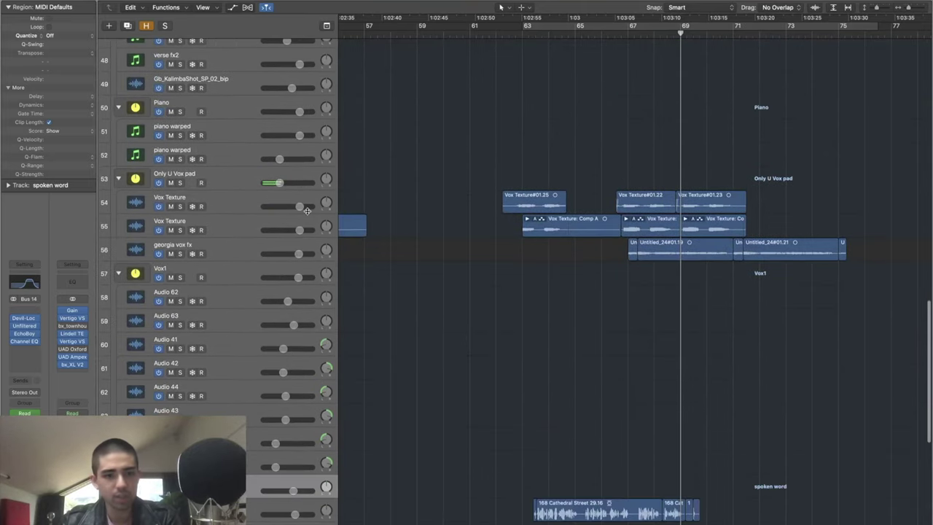
pyautogui.click(242, 175)
pyautogui.scroll(1, 500, 230)
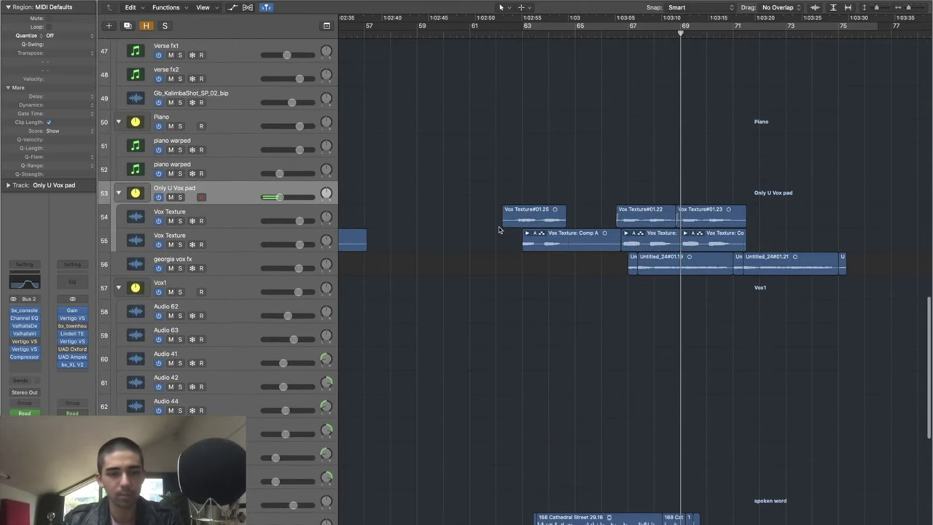
pyautogui.scroll(12, 499, 230)
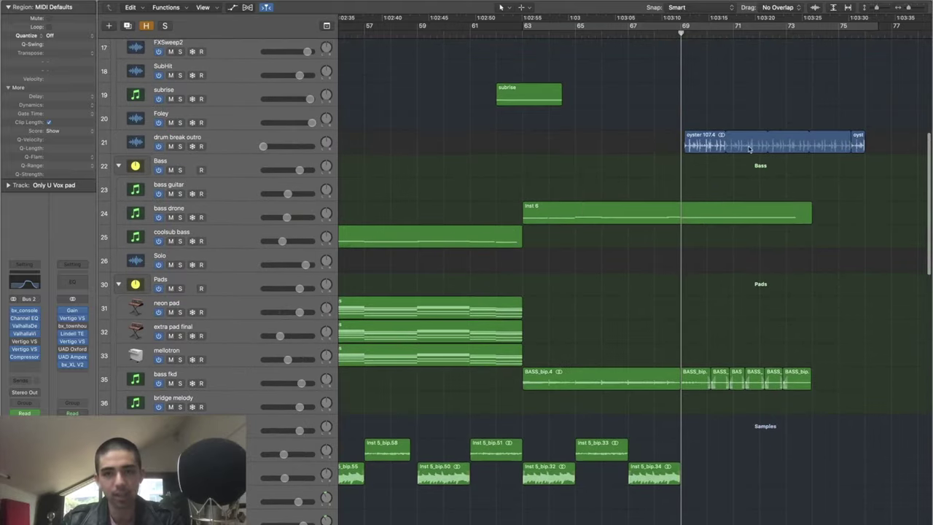
# Step: Select the two oyster regions on the drum break outro track and play them soloed from about bar 70
pyautogui.moveTo(685, 27); pyautogui.dragTo(920, 27)
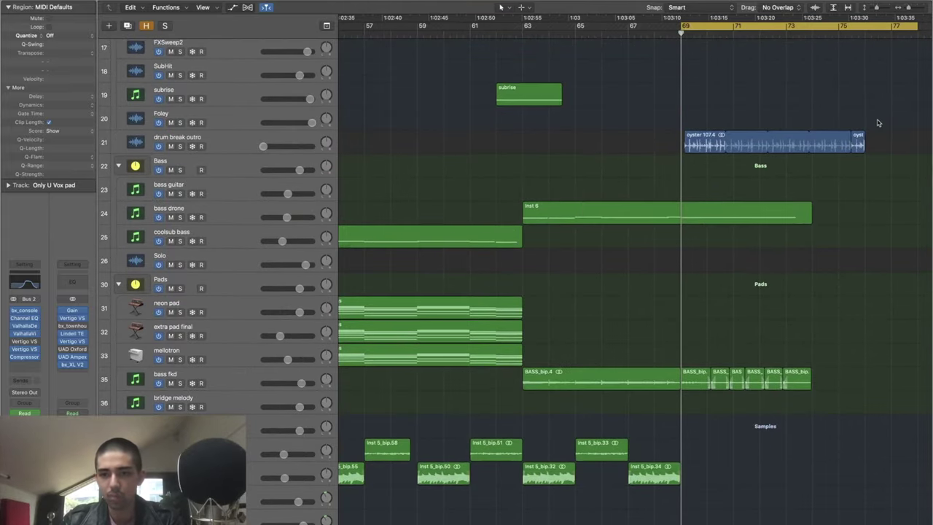
pyautogui.moveTo(880, 123); pyautogui.dragTo(707, 165)
pyautogui.press('c')
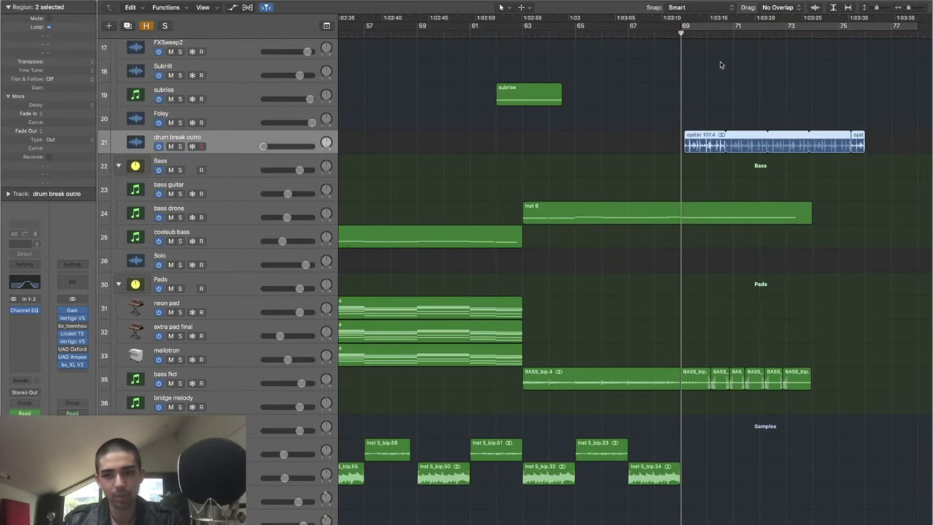
pyautogui.click(713, 33)
pyautogui.press('space')
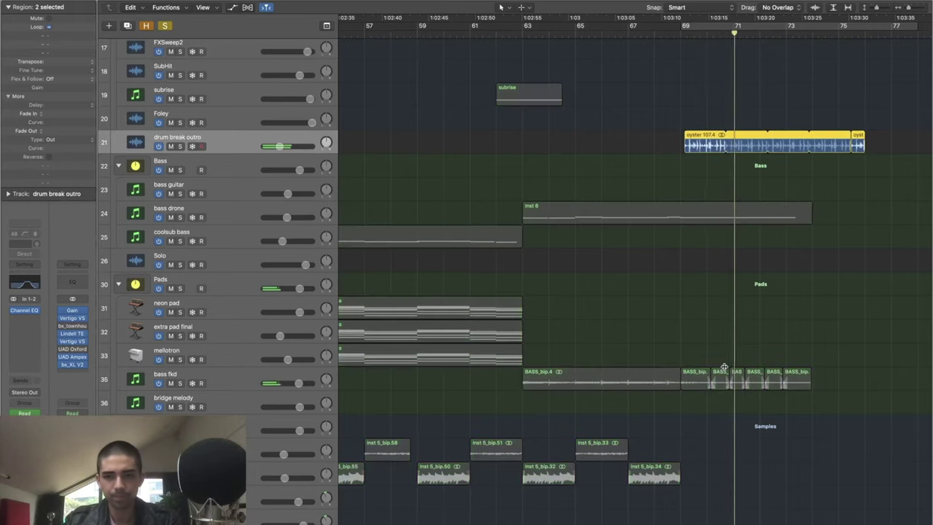
# Step: Turn off the drum break solo and review the outro's tracks and regions while the full mix plays
pyautogui.scroll(-7, 816, 296)
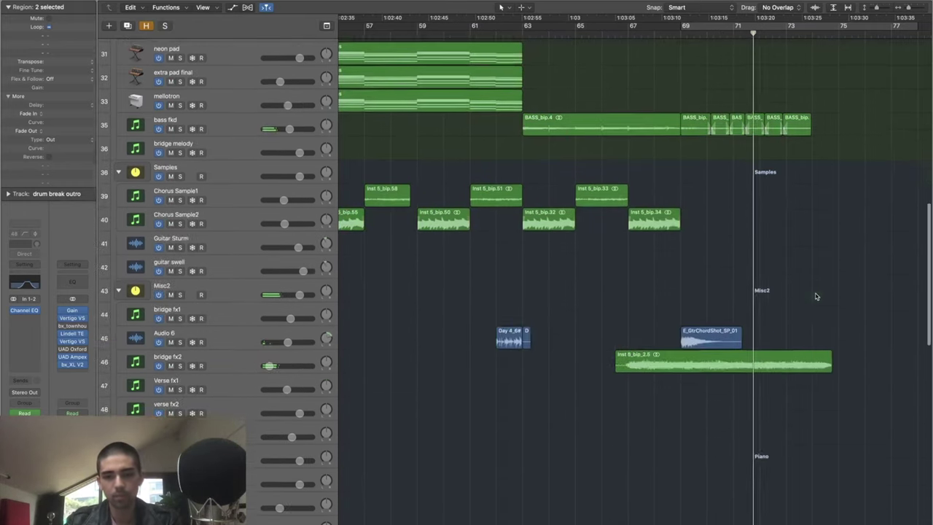
pyautogui.press('super+Left')
pyautogui.press('super+Left')
pyautogui.scroll(14, 816, 296)
pyautogui.scroll(-3, 816, 296)
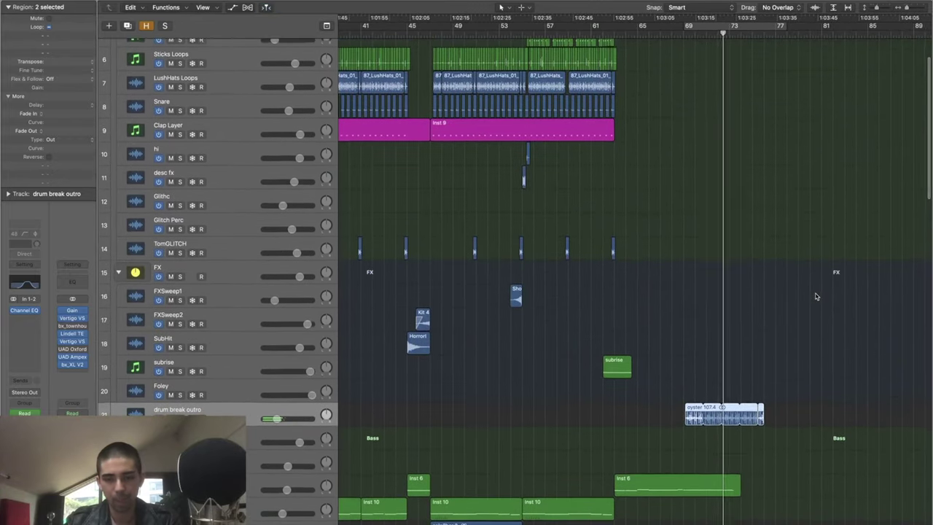
pyautogui.scroll(-8, 816, 296)
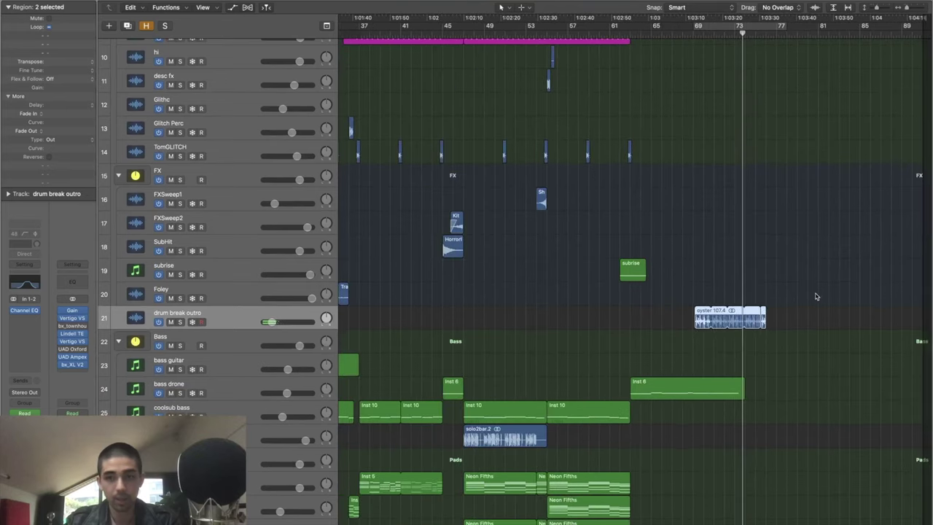
# Step: Select all regions, fit the whole arrangement in view, and clear the selection
pyautogui.press('super+a')
pyautogui.press('z')
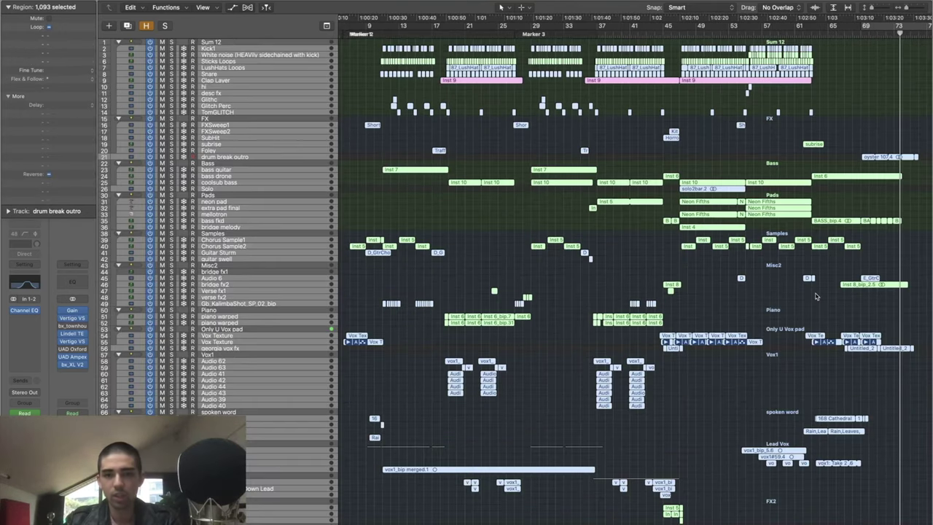
pyautogui.click(816, 296)
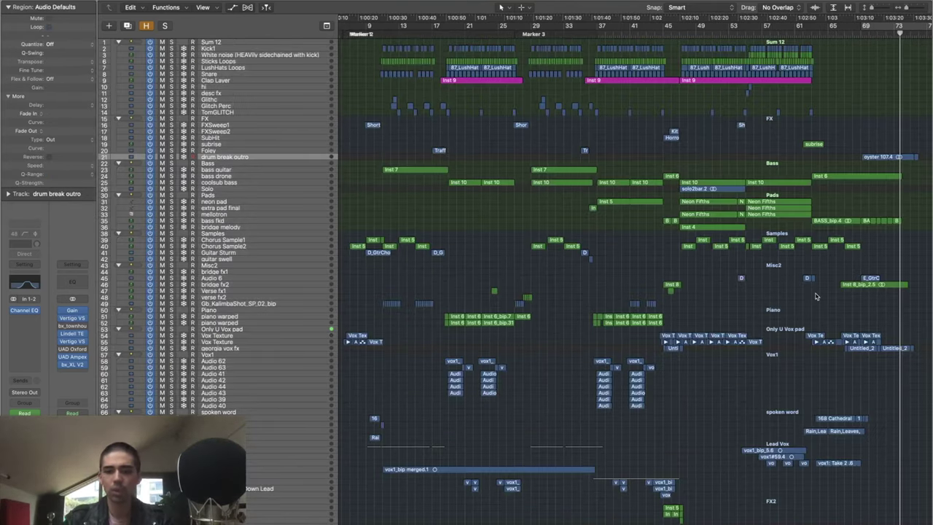